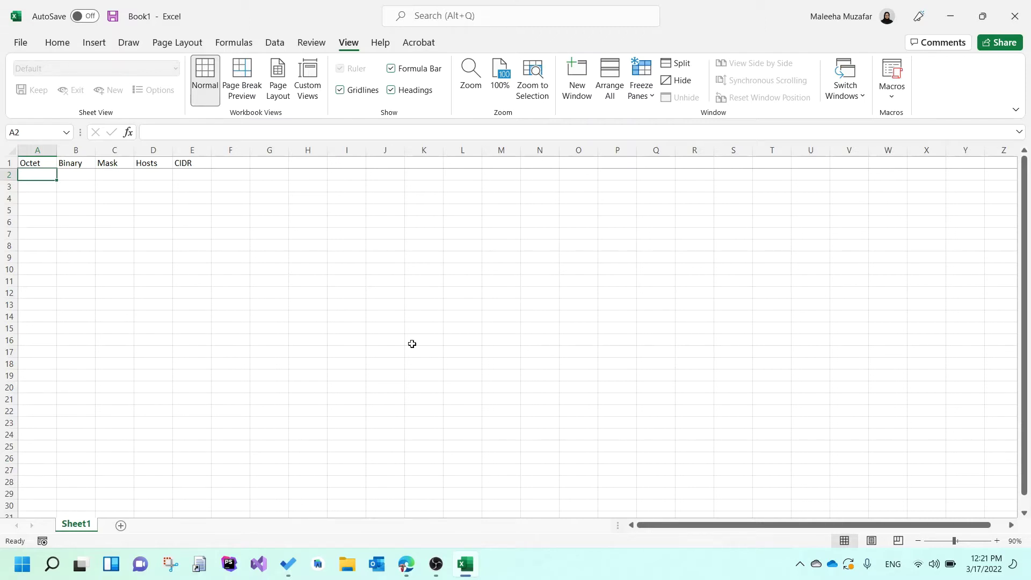
Review the header cells in row 1, from Octet through CIDR
left_click(2, 159)
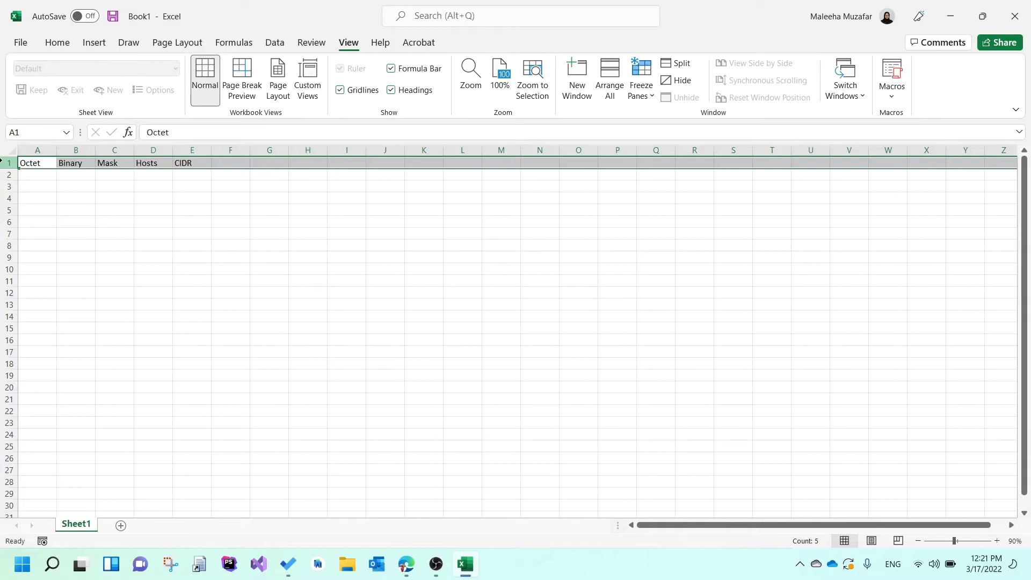
left_click(35, 162)
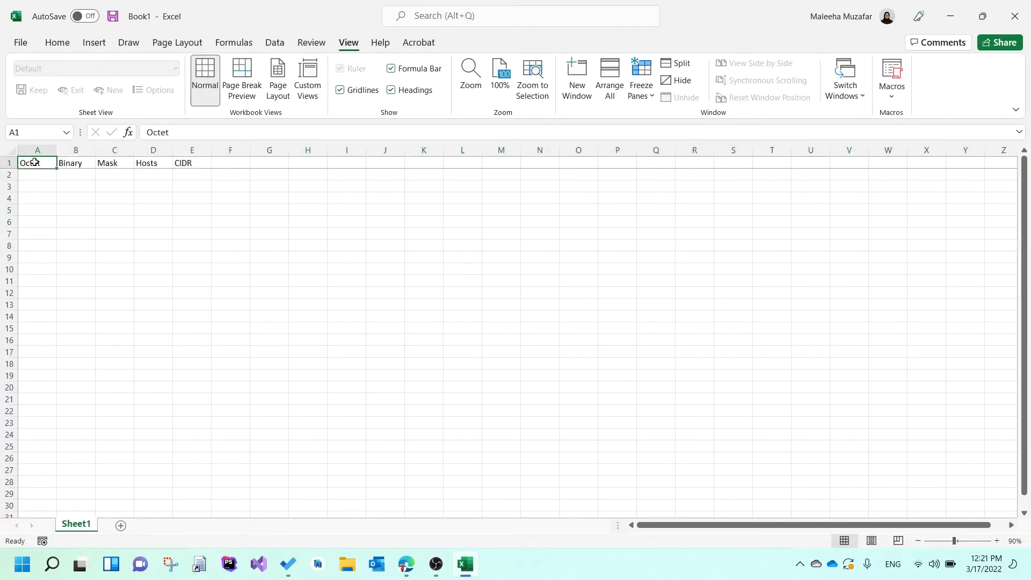
left_click(80, 163)
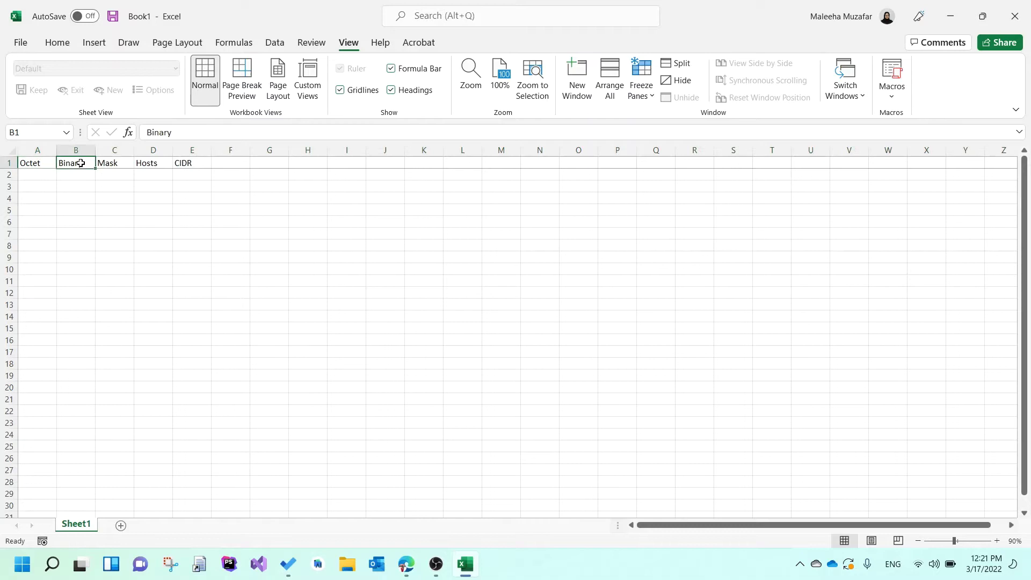
left_click(109, 162)
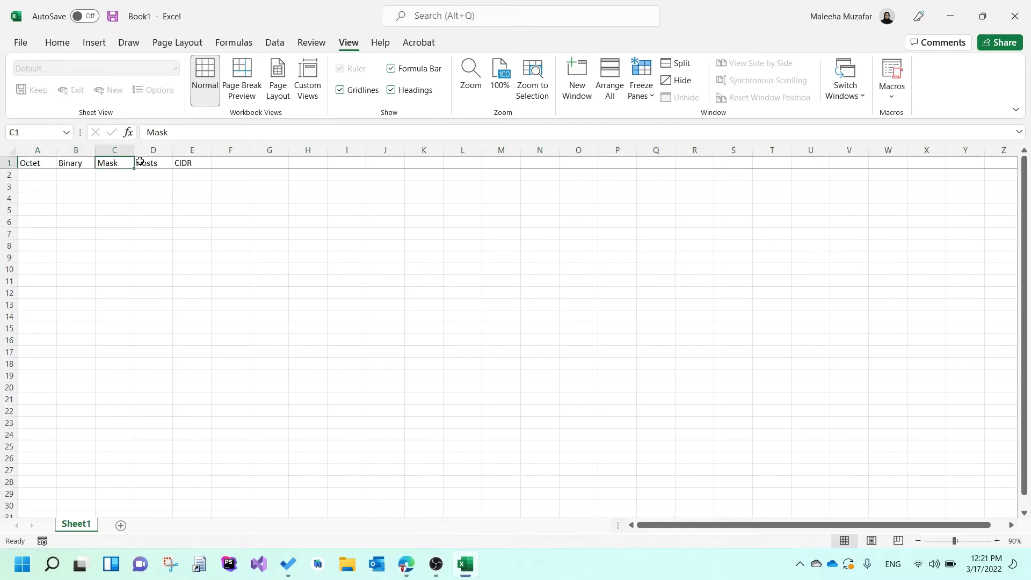
left_click(165, 164)
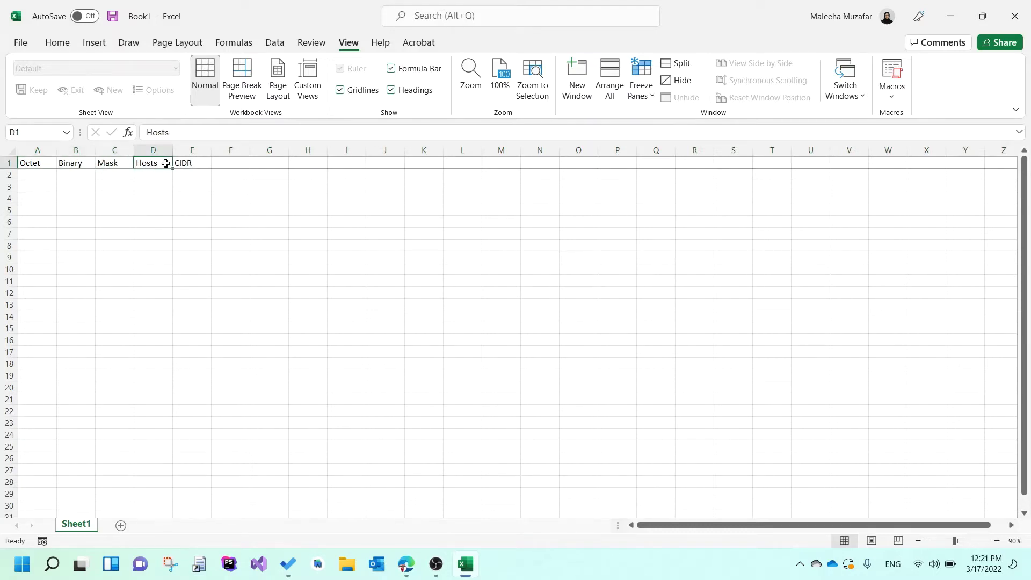
left_click(193, 164)
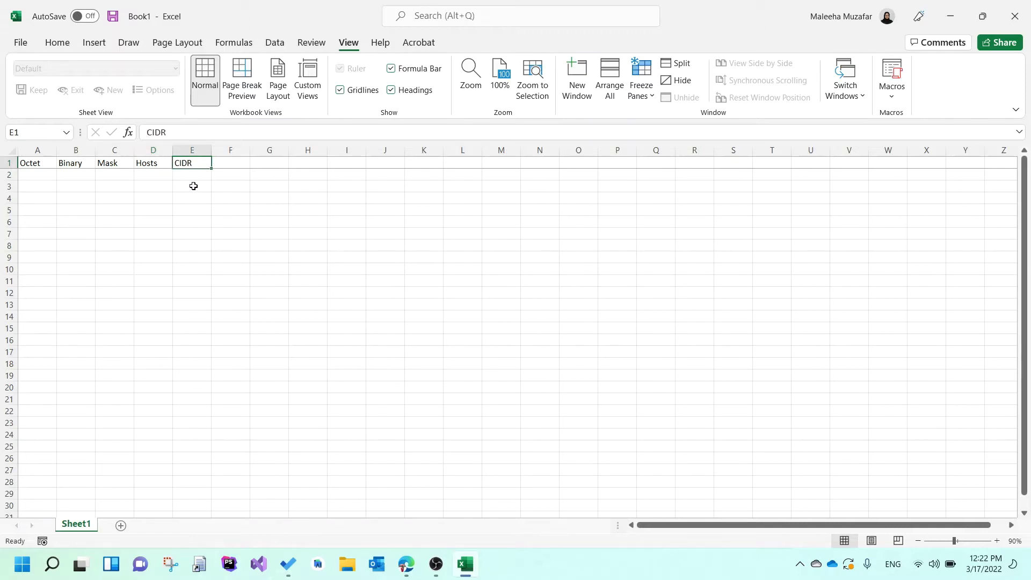
Widen the Hosts column to make room for large numbers
left_click_drag(174, 146, 200, 147)
left_click(169, 211)
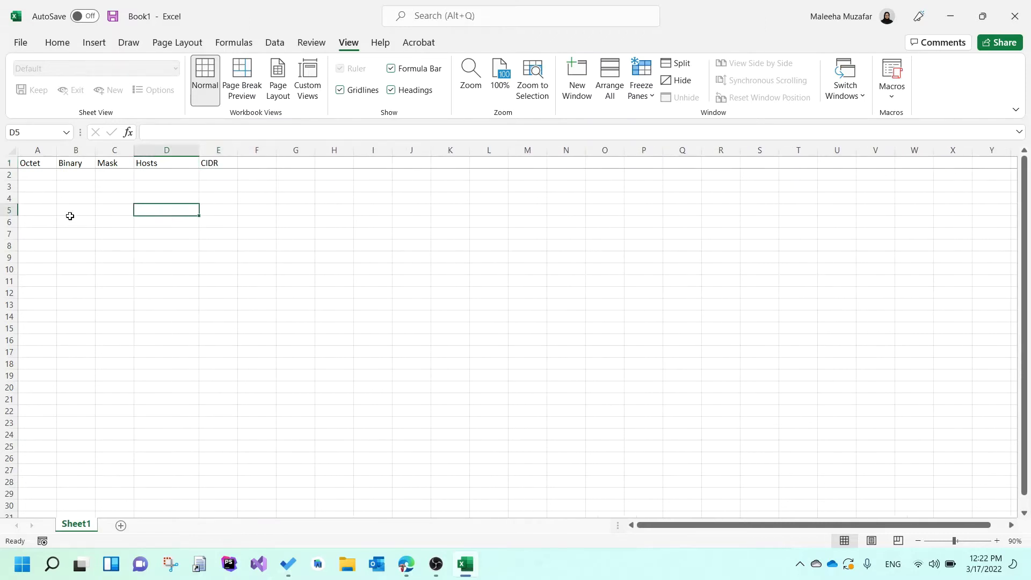
Enter 1 in the first cell under Octet and fill it down through A9
left_click(29, 176)
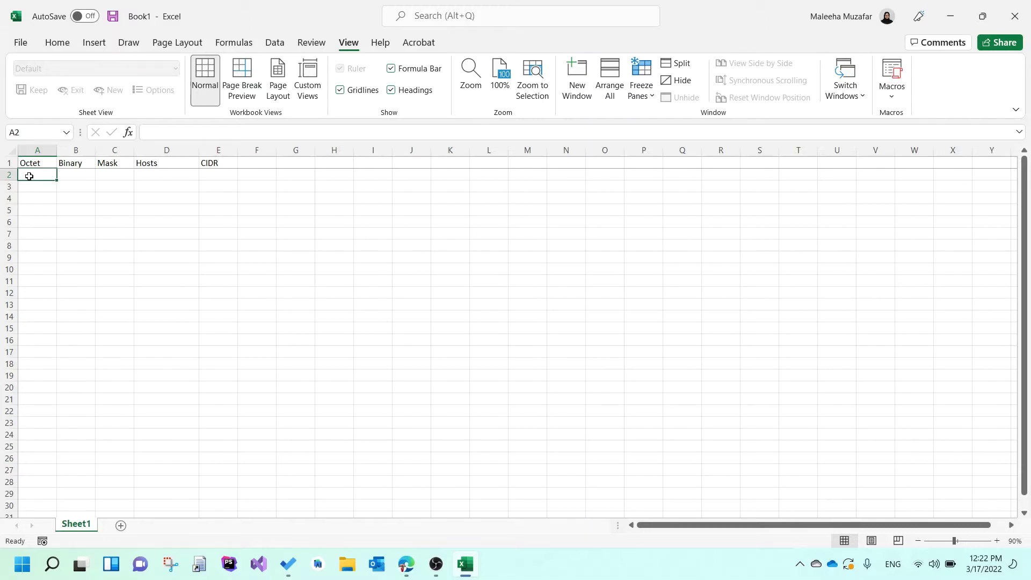
type("1")
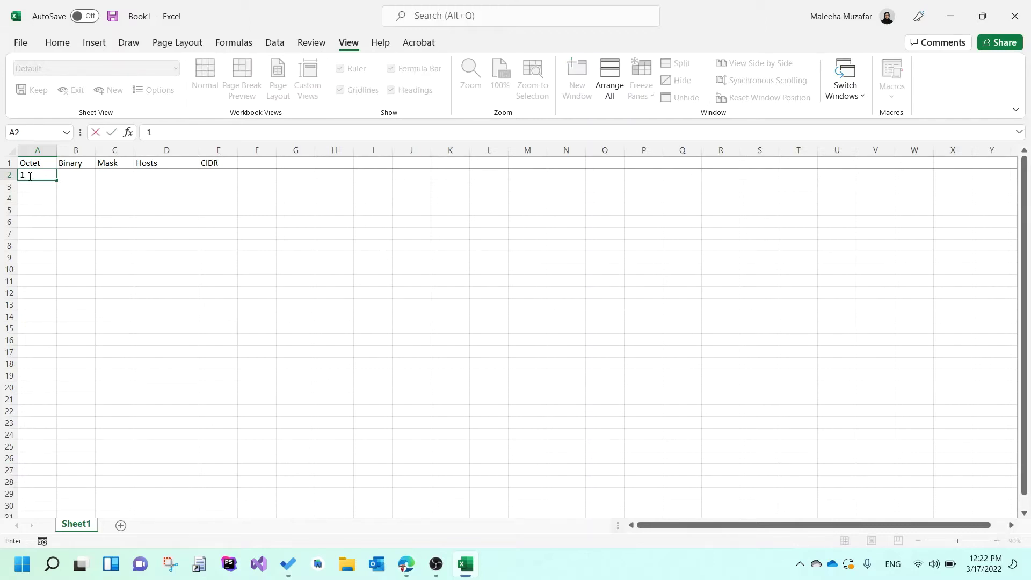
key("ctrl+Return")
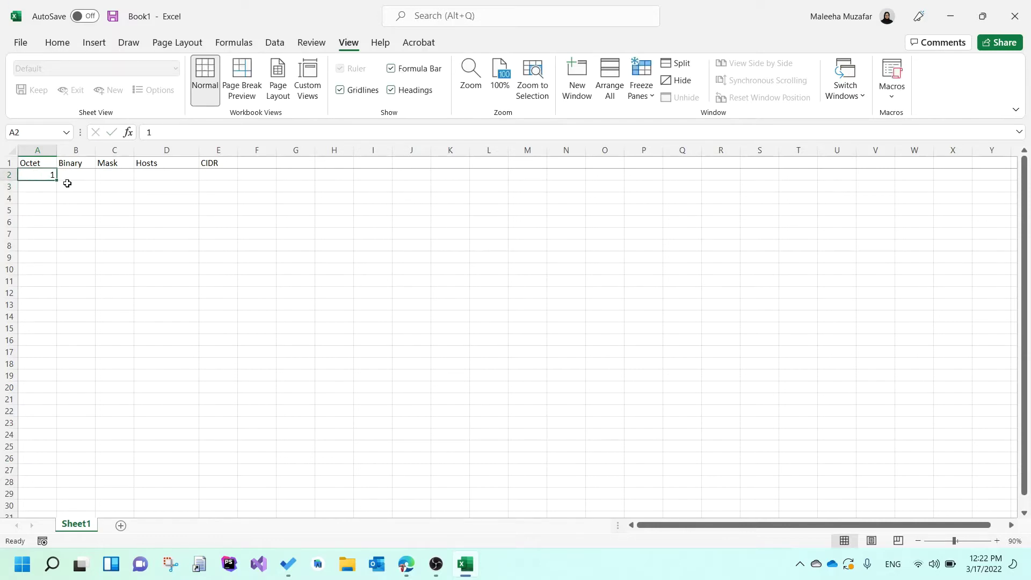
left_click_drag(55, 179, 46, 261)
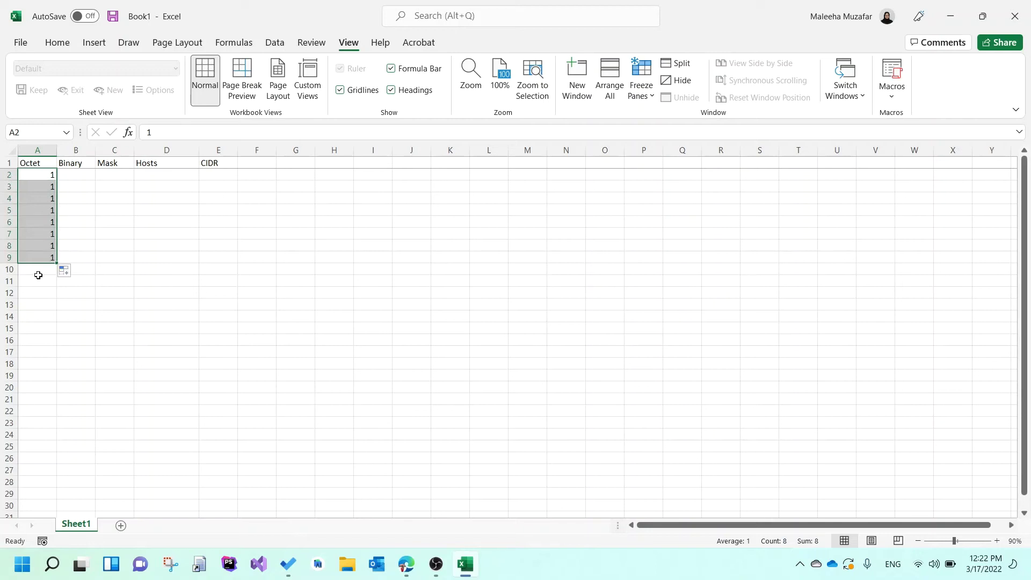
Enter 2 in the Octet column at A10 and fill it down through A17
left_click(38, 278)
type("2")
key("Return")
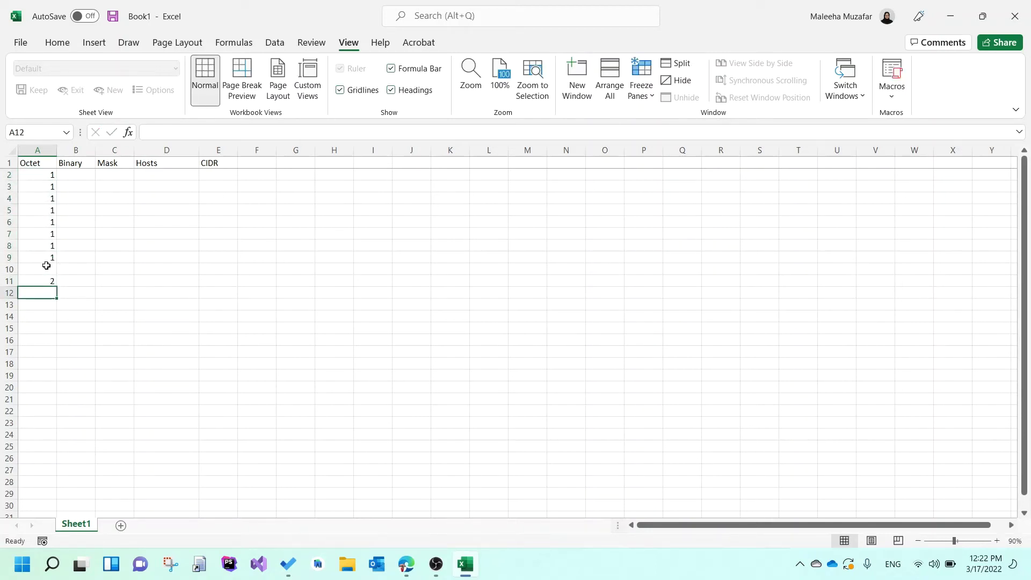
left_click(45, 268)
type("2")
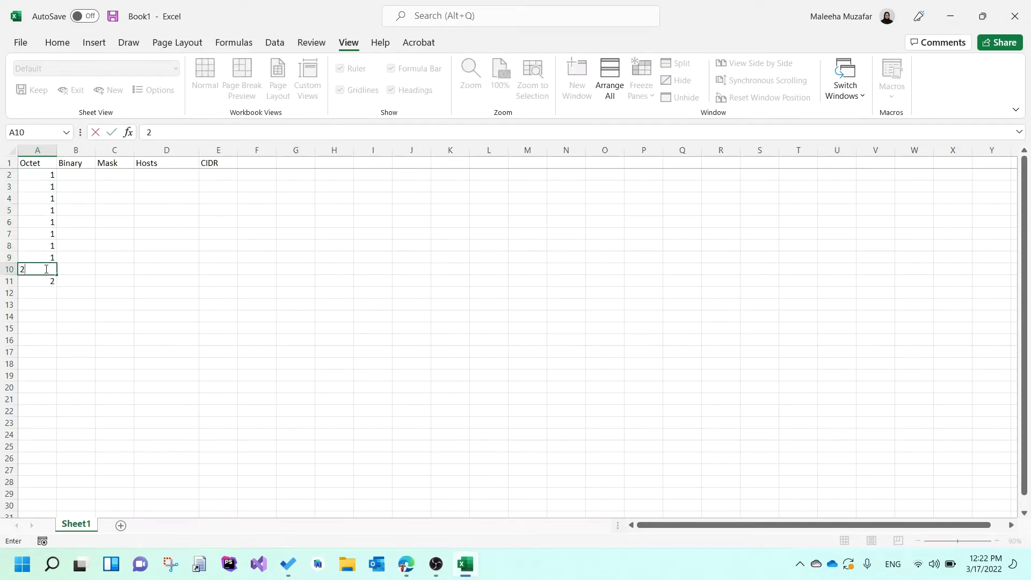
left_click(46, 340)
left_click(45, 272)
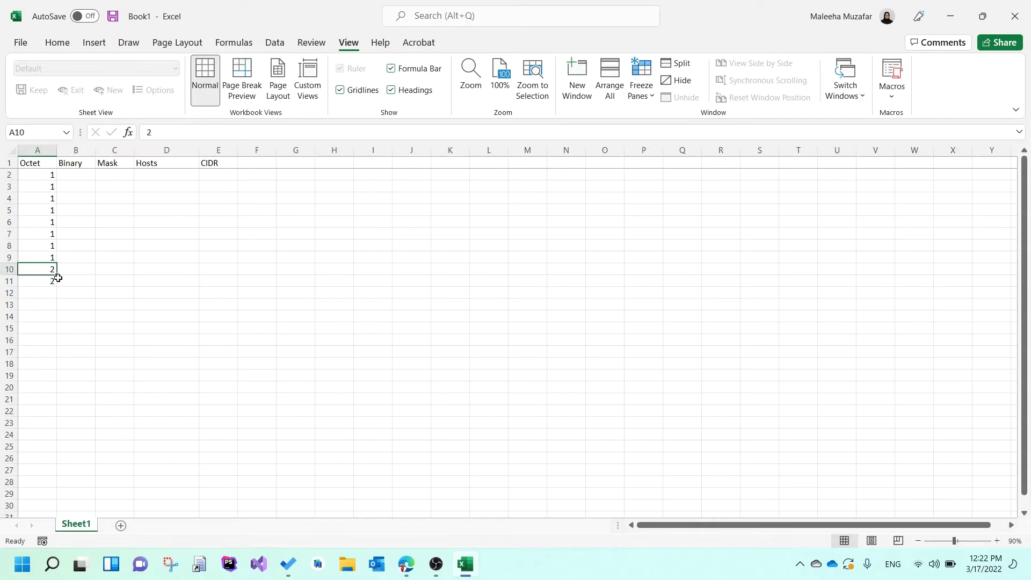
left_click_drag(58, 278, 57, 356)
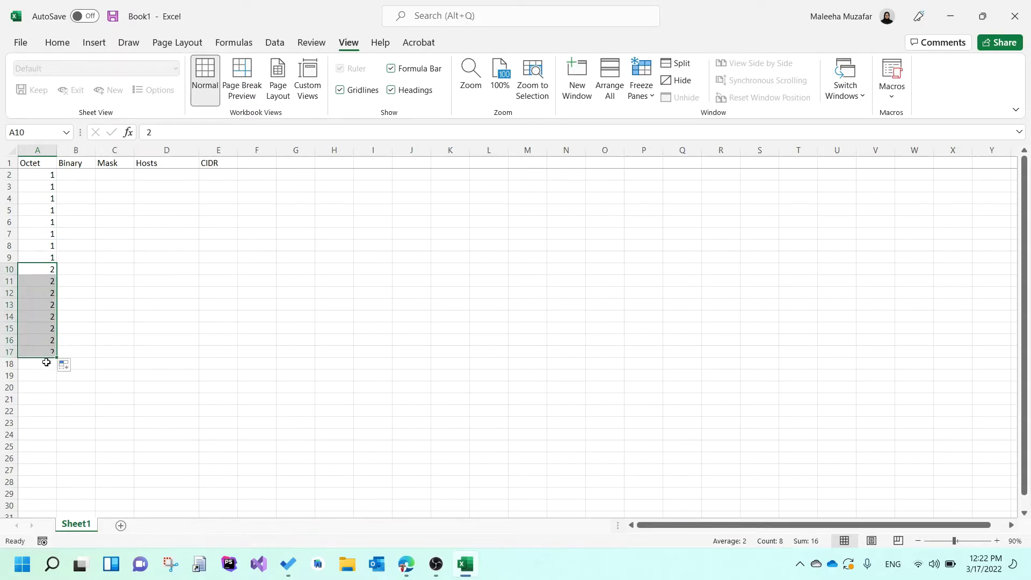
Enter 3 in the Octet column at A18 and fill it down through A25
left_click(46, 362)
type("3")
left_click(46, 362)
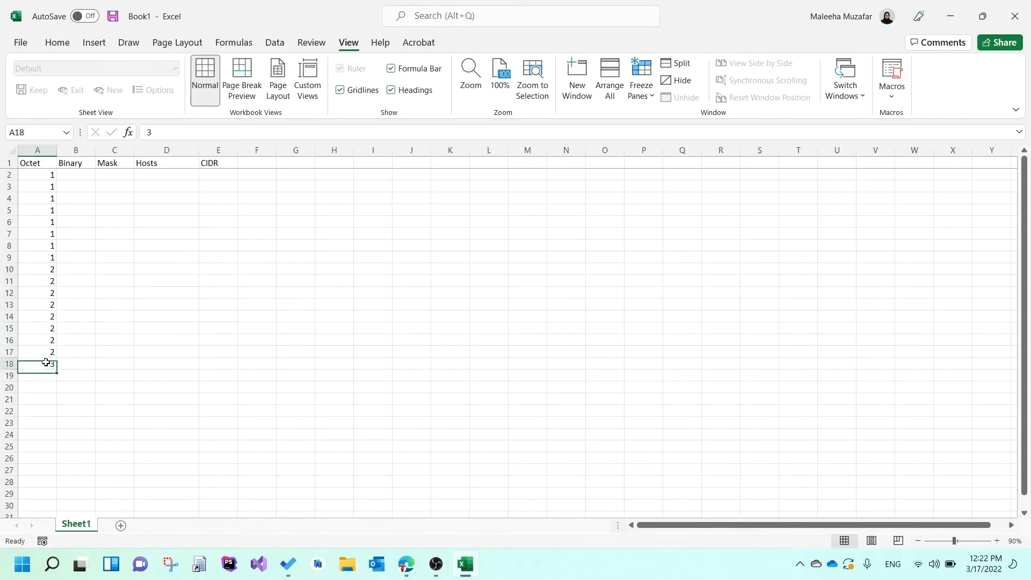
left_click_drag(58, 369, 51, 449)
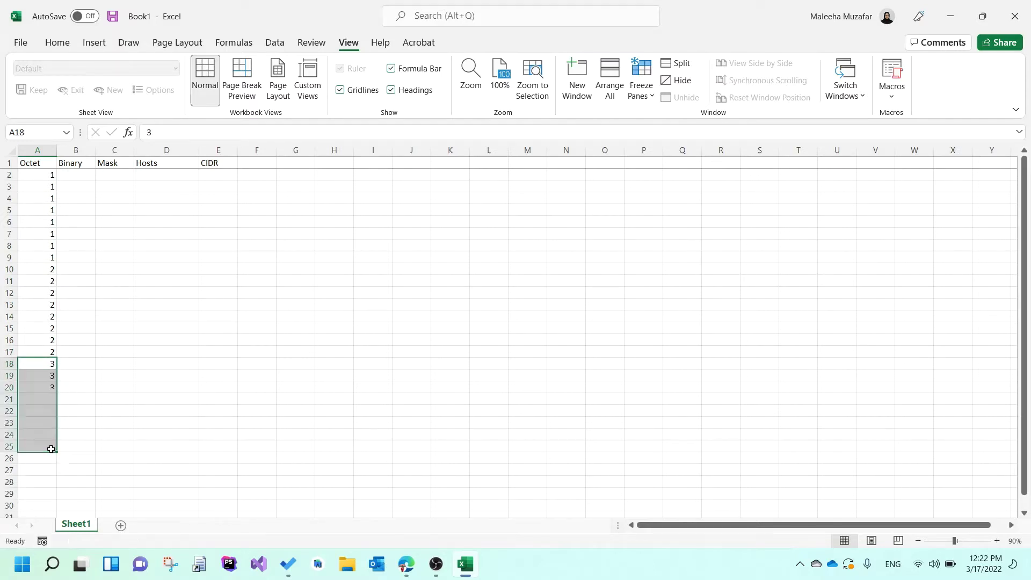
Enter 4 in the Octet column at A26 and fill it down through A33
left_click(46, 459)
type("4")
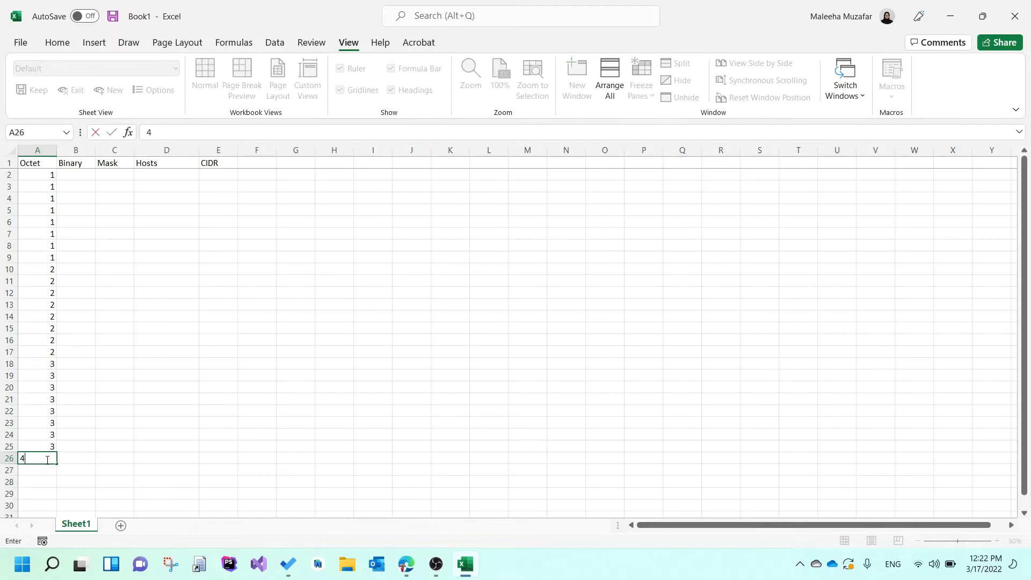
key("Return")
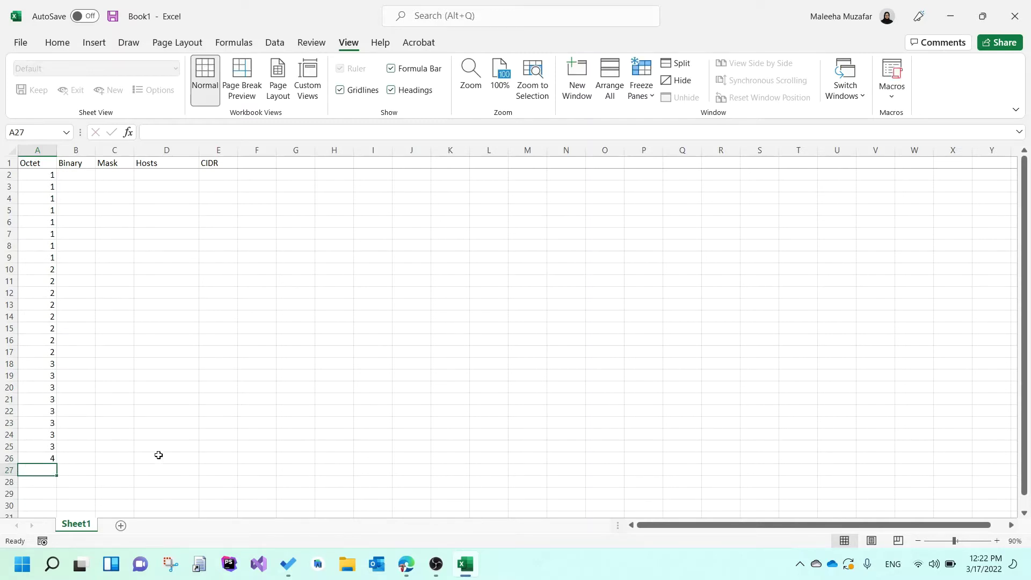
scroll(158, 454, "down", 1)
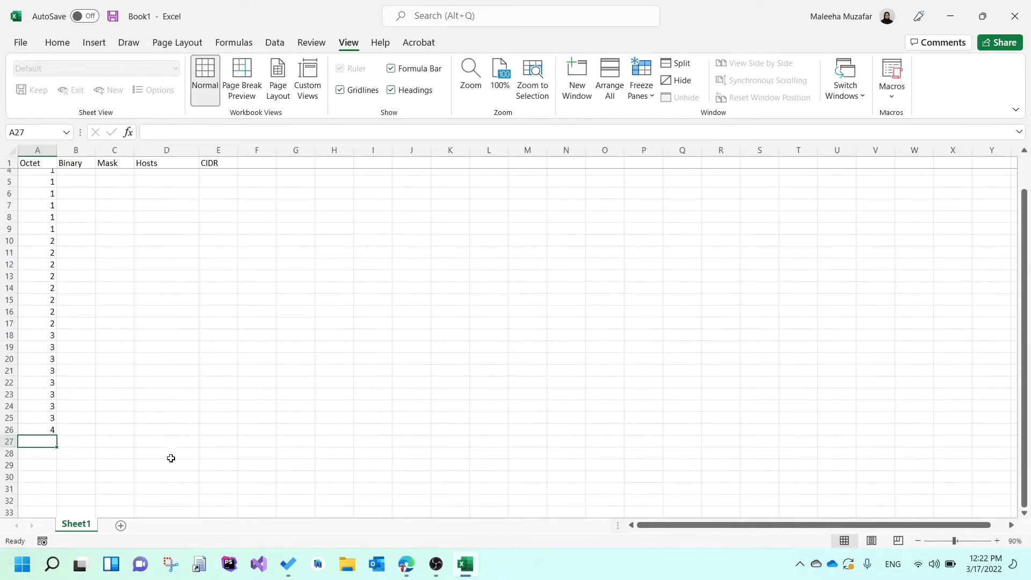
left_click(52, 422)
left_click_drag(57, 430, 53, 504)
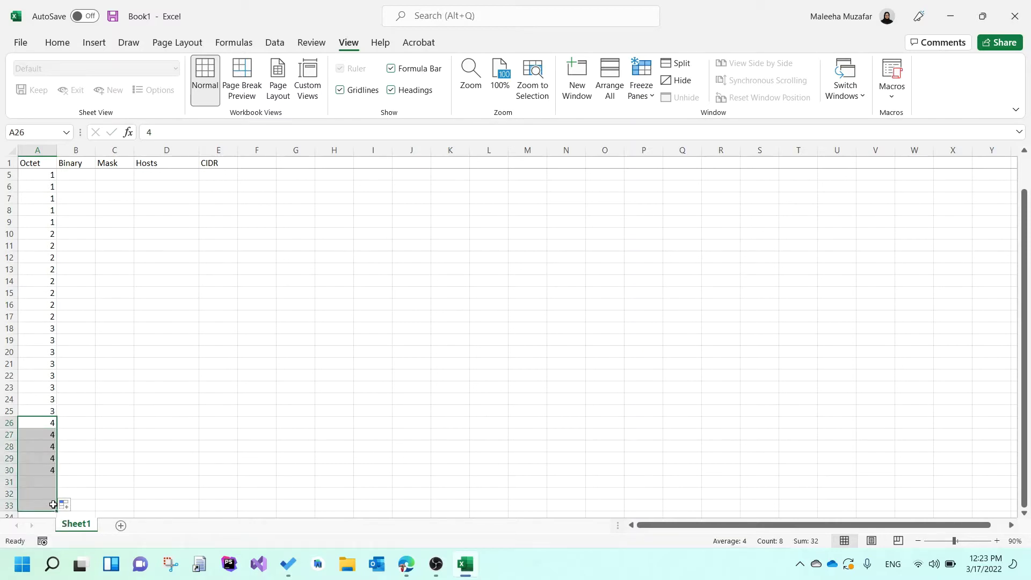
left_click(87, 420)
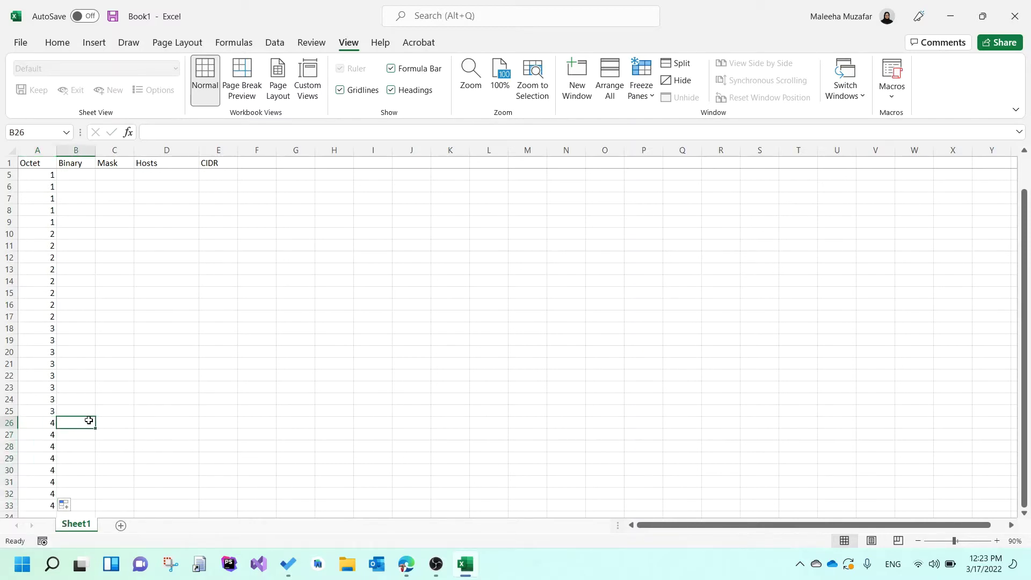
Check the groups of repeated octet numbers in the Octet column, from row 2 to row 33
left_click(54, 331)
key("Down")
key("Down")
key("Down")
key("Down")
key("Down")
key("Down")
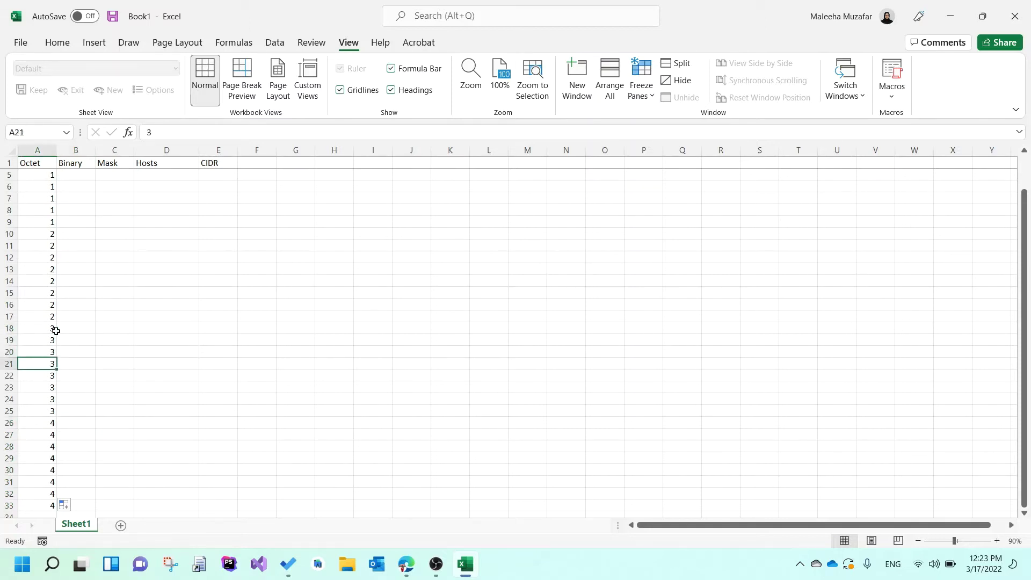
key("Down")
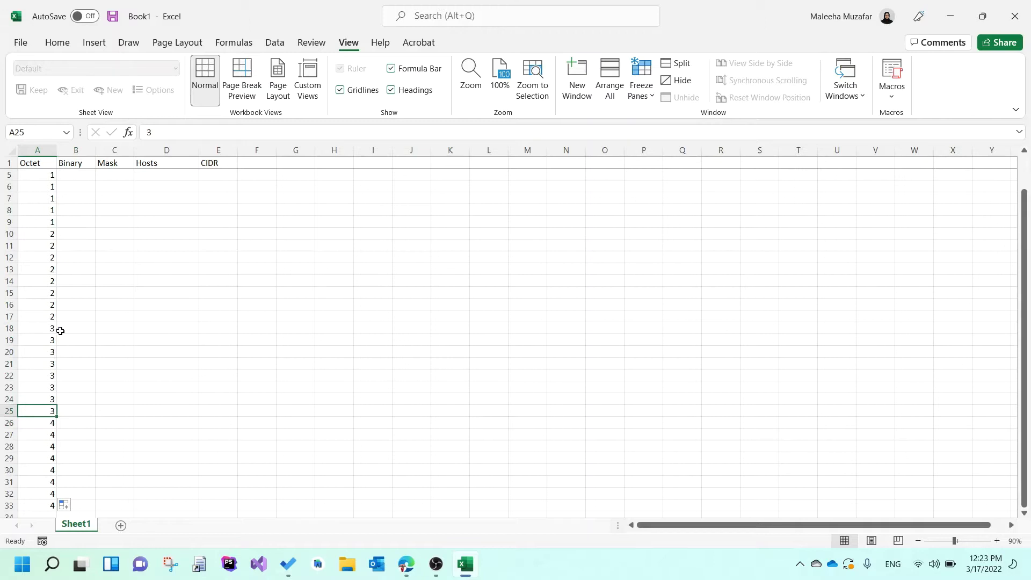
left_click(144, 355)
scroll(144, 356, "up", 1)
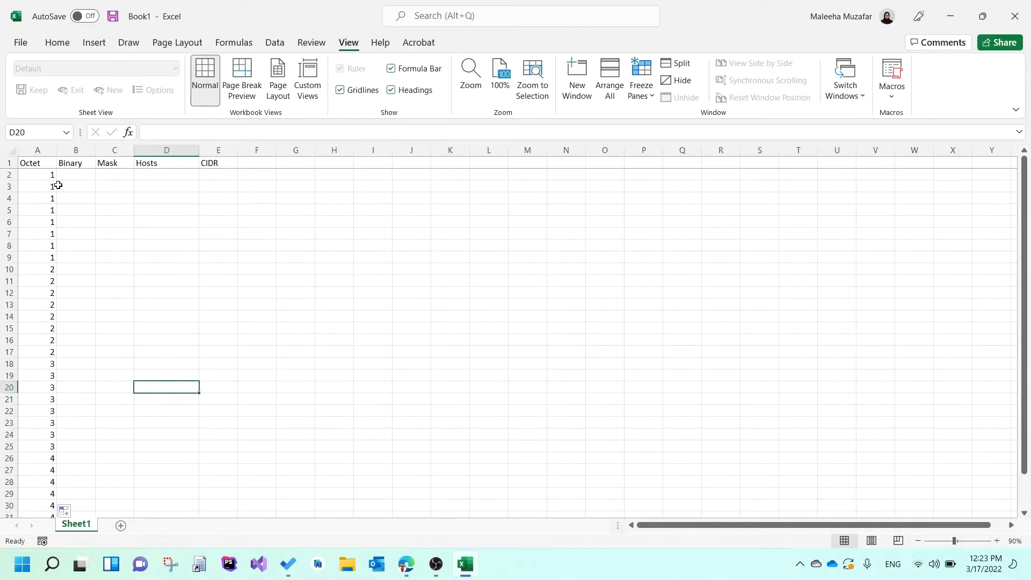
left_click_drag(39, 173, 44, 493)
left_click(39, 371)
left_click(41, 462)
scroll(226, 425, "up", 2)
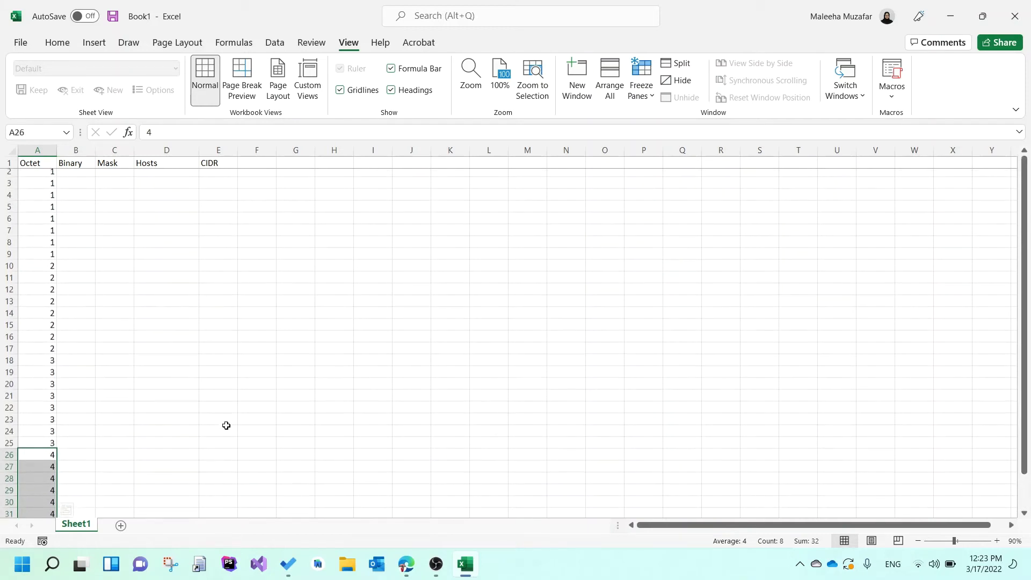
Enter 128, 64, 32, 16, 8, 4, 2 and 1 down the Binary column in B2:B9 for the first octet
left_click(78, 174)
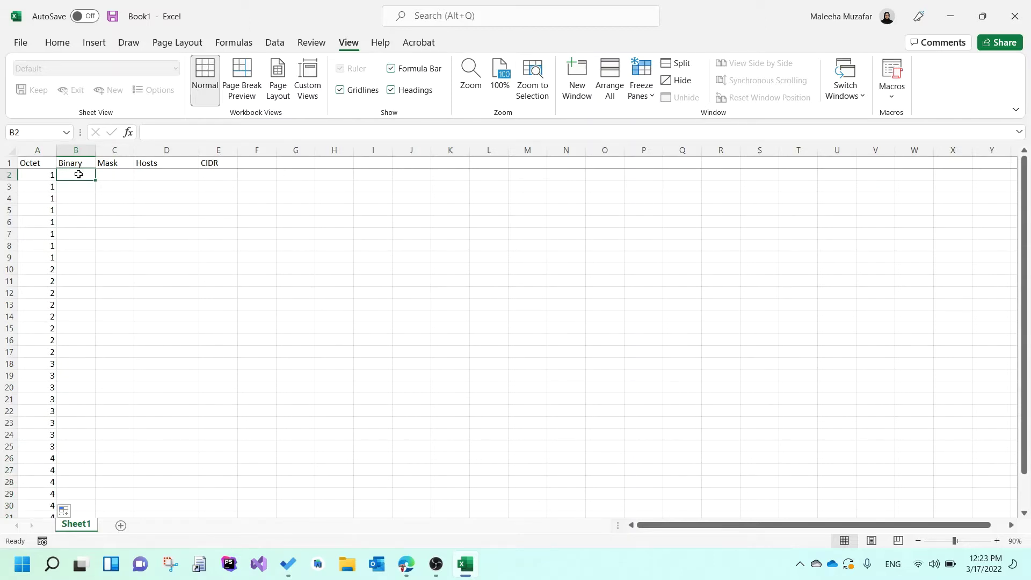
type("1")
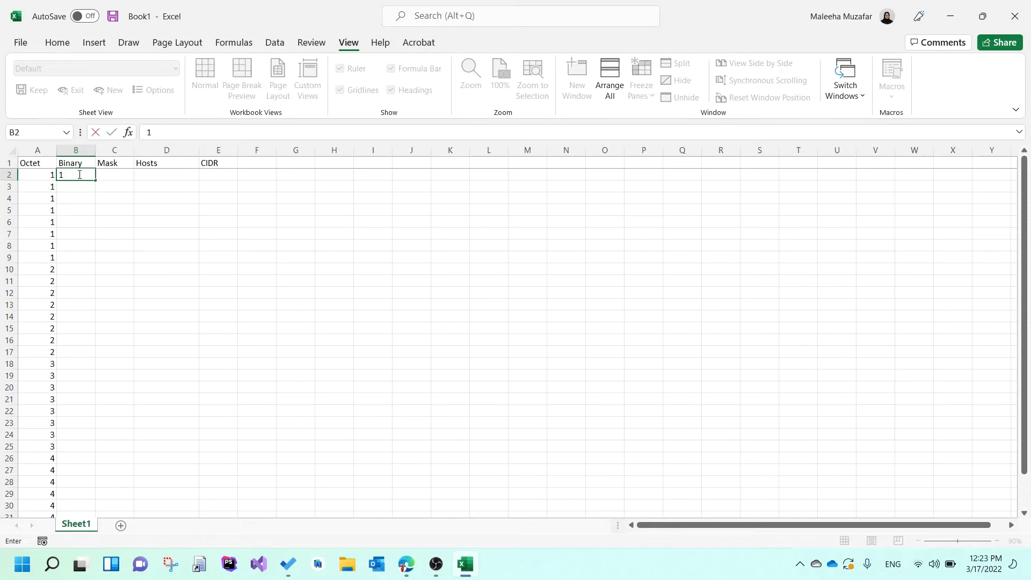
type("28")
key("Return")
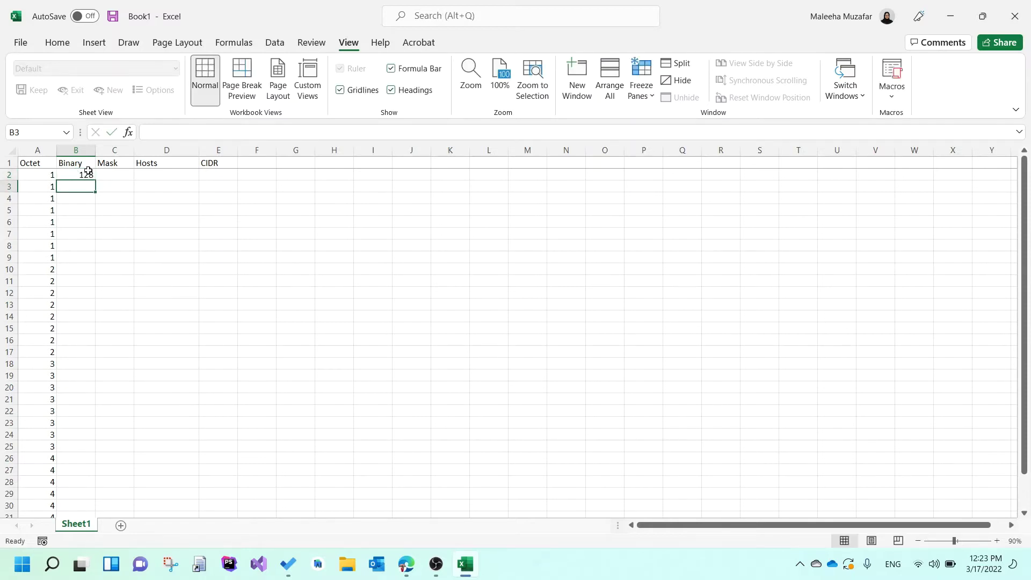
type("64")
key("Return")
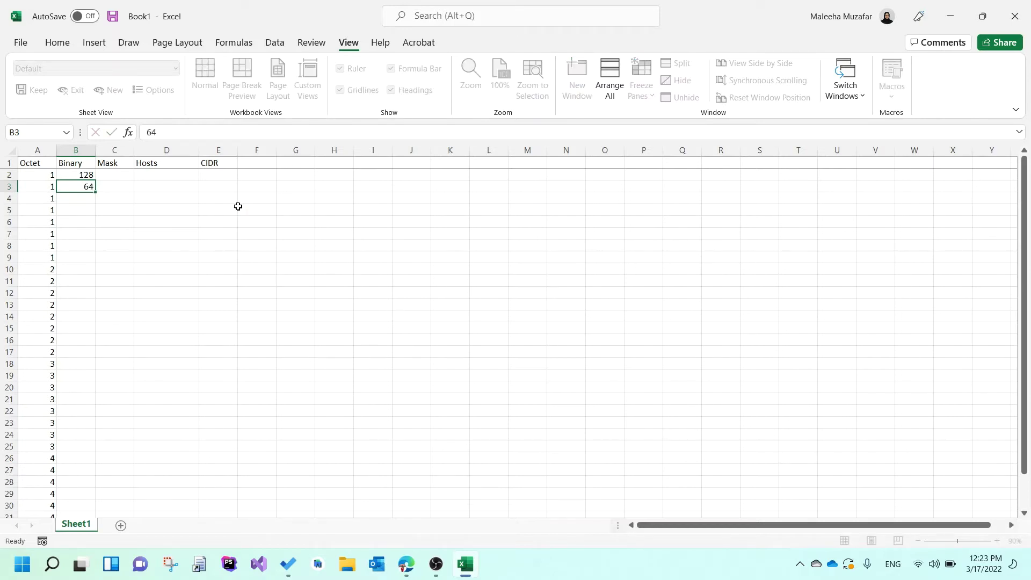
type("32")
key("Return")
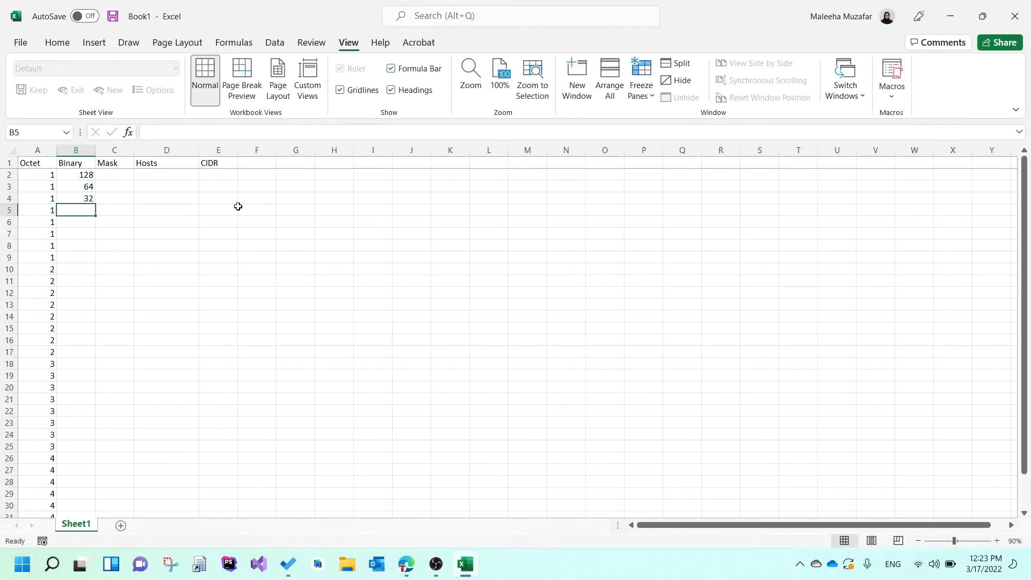
type("16")
key("Return")
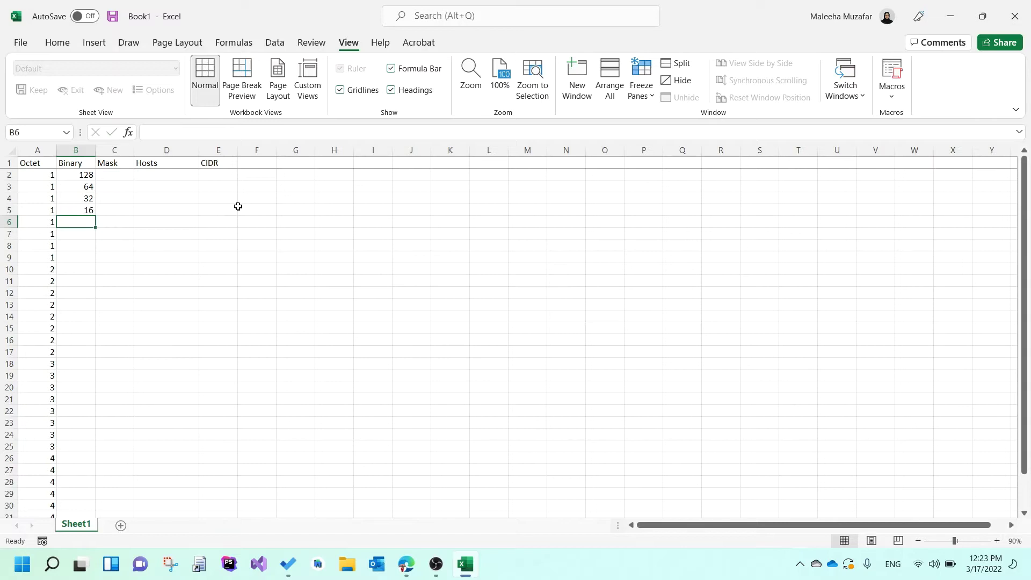
type("8")
key("Return")
type("4")
key("Return")
type("2")
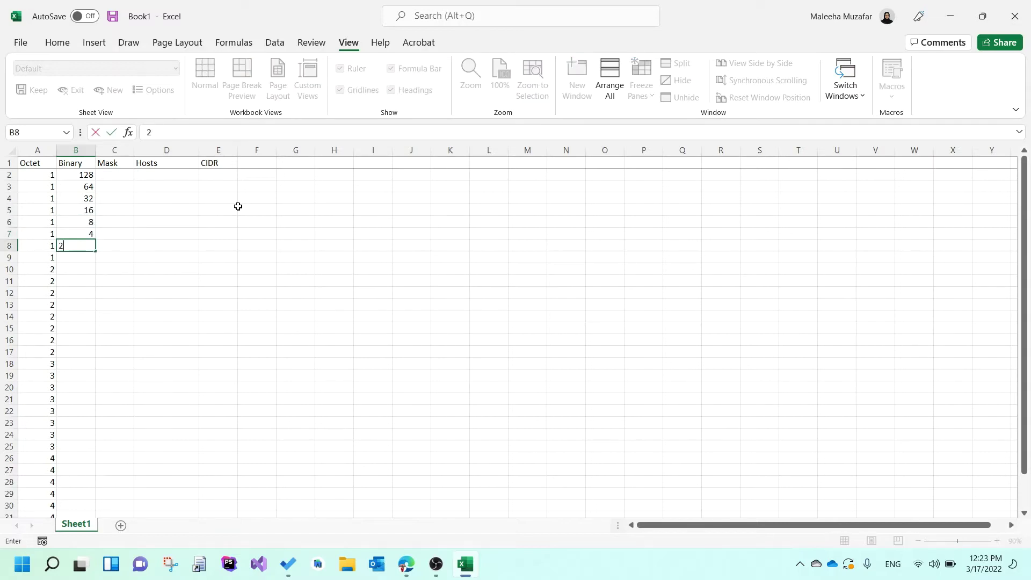
key("Return")
type("1")
left_click(238, 206)
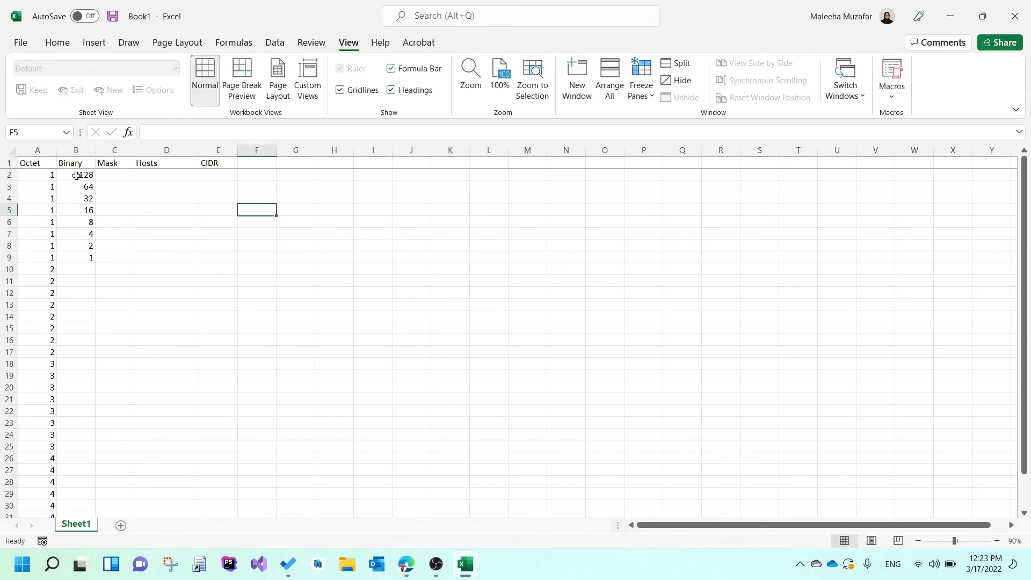
Copy the Binary values in B2:B9 to the rows of octets 2, 3 and 4, starting at B10, B18 and B26
left_click_drag(75, 175, 84, 263)
key("ctrl+c")
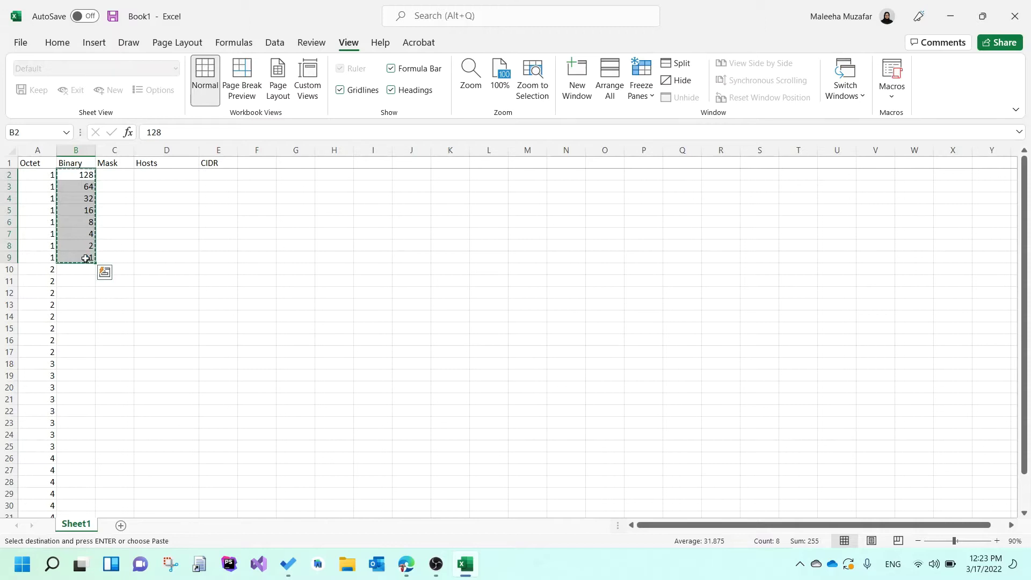
left_click(82, 268)
key("ctrl+v")
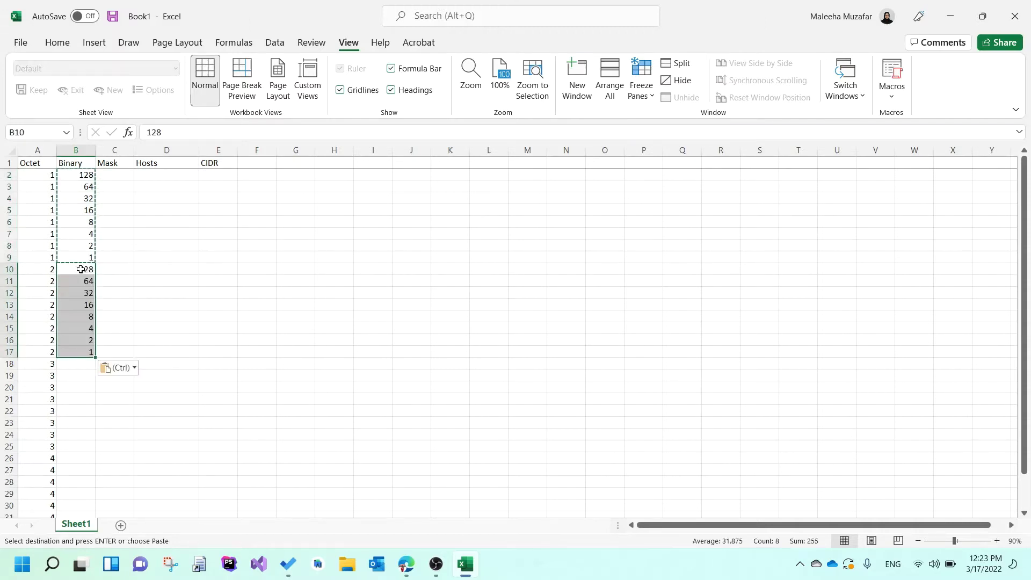
left_click(78, 363)
key("ctrl")
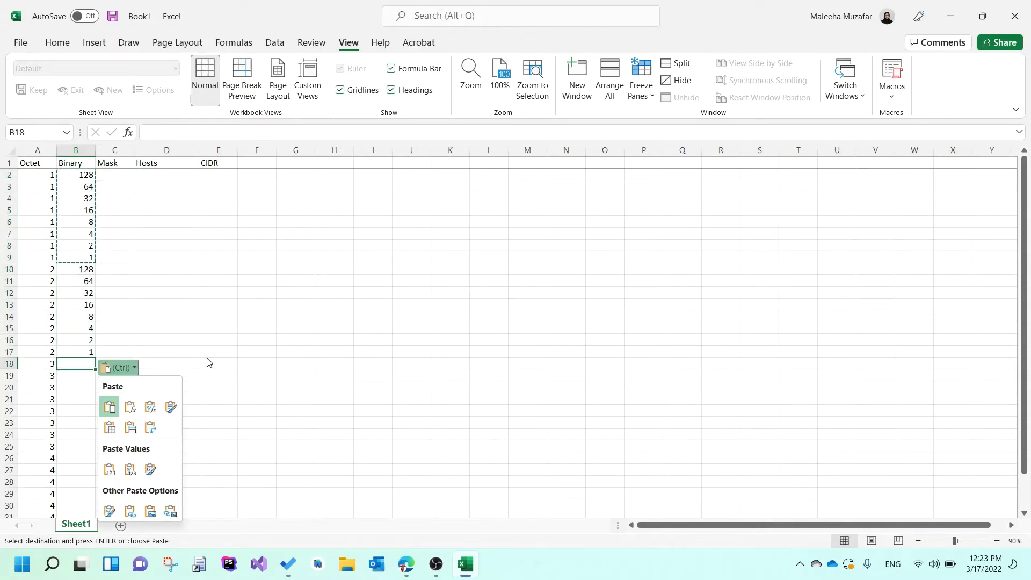
key("Escape")
key("ctrl+v")
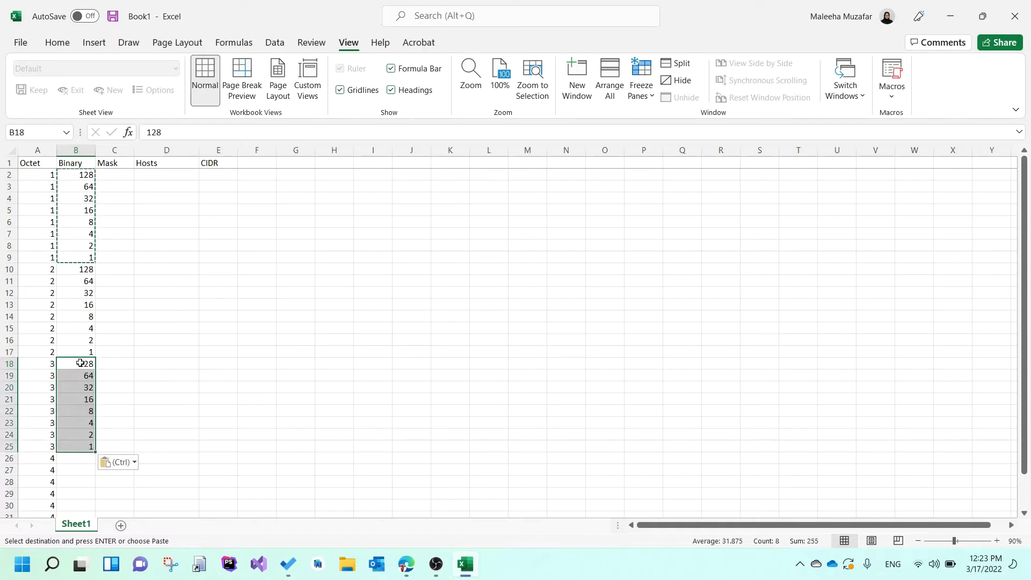
left_click(85, 460)
key("ctrl+v")
left_click(156, 351)
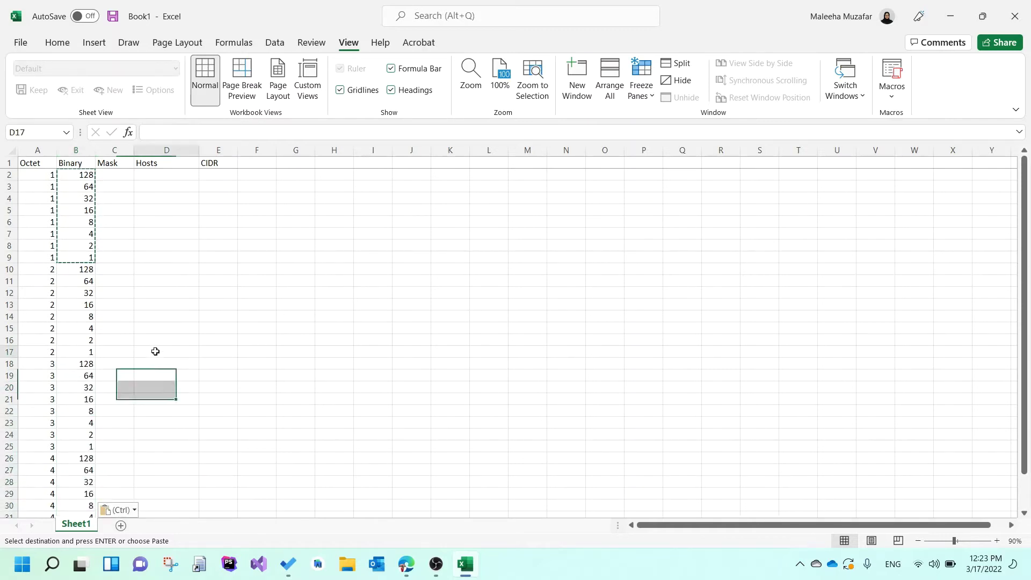
left_click(136, 292)
double_click(127, 268)
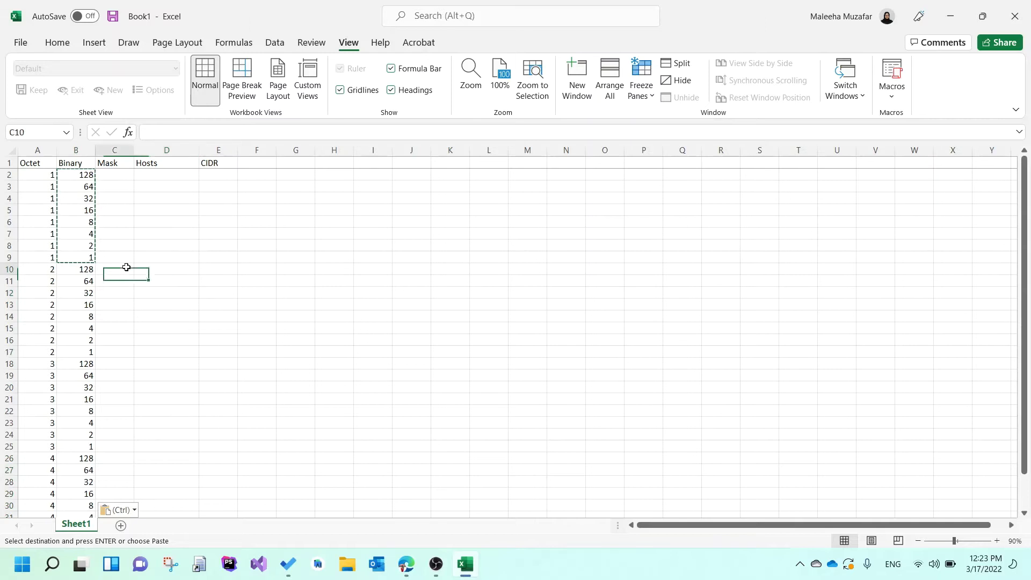
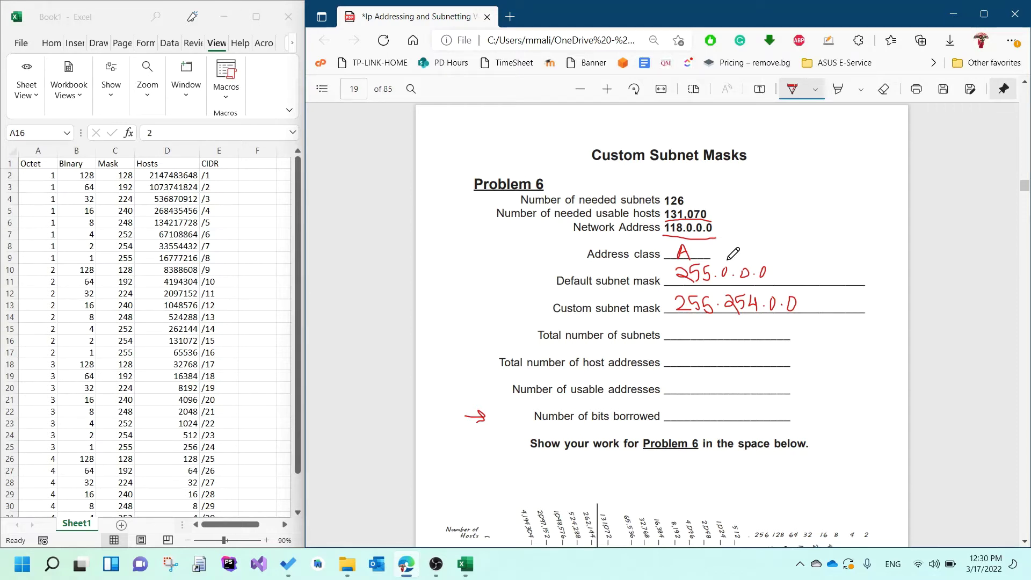
Circle the second octets of Problem 6's default and custom masks, count down Mask cells C10:C16, and handwrite 7 as the number of bits borrowed
mouse_move(739, 256)
left_mouse_down()
mouse_move(717, 260)
mouse_move(716, 301)
mouse_move(720, 314)
mouse_move(754, 321)
mouse_move(762, 299)
mouse_move(736, 256)
left_mouse_up()
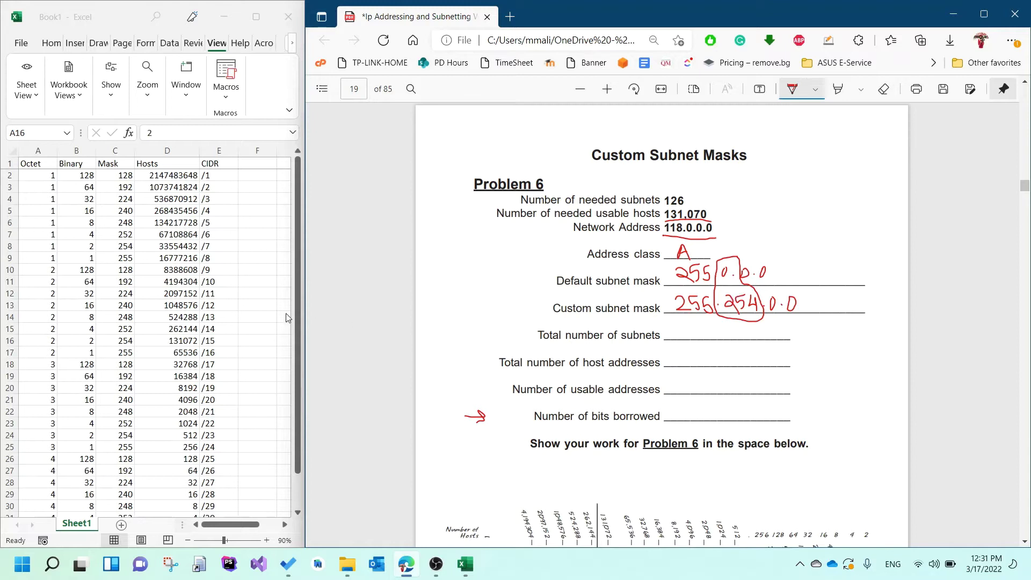
left_click(2, 270)
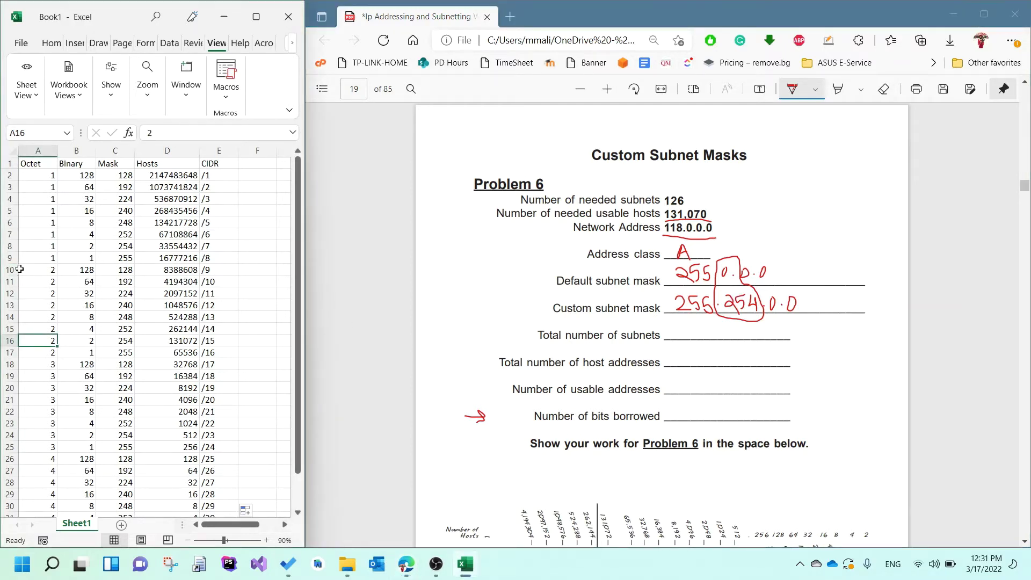
left_click(112, 271)
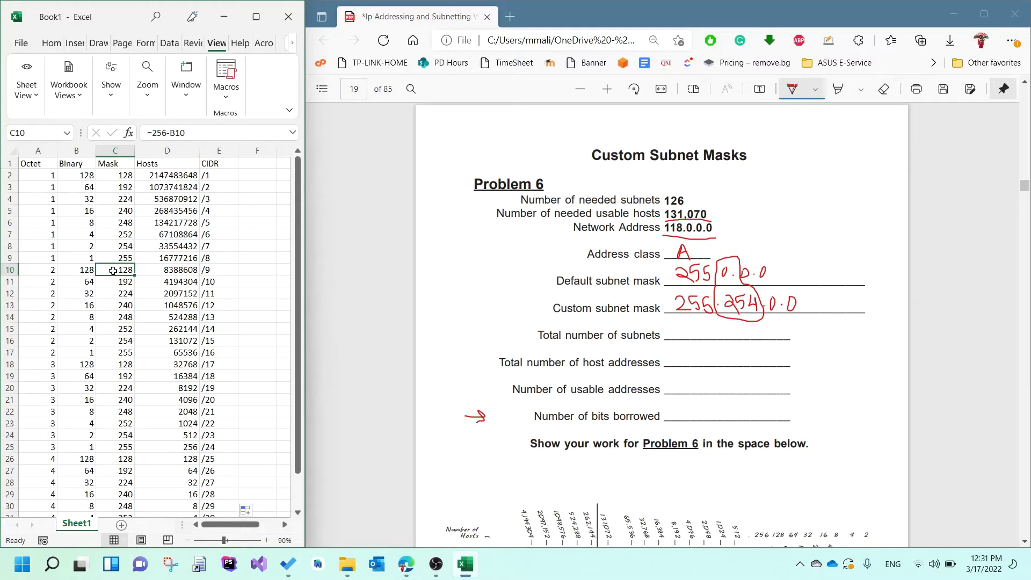
key("Down")
key("Down")
key("Down")
key("Down")
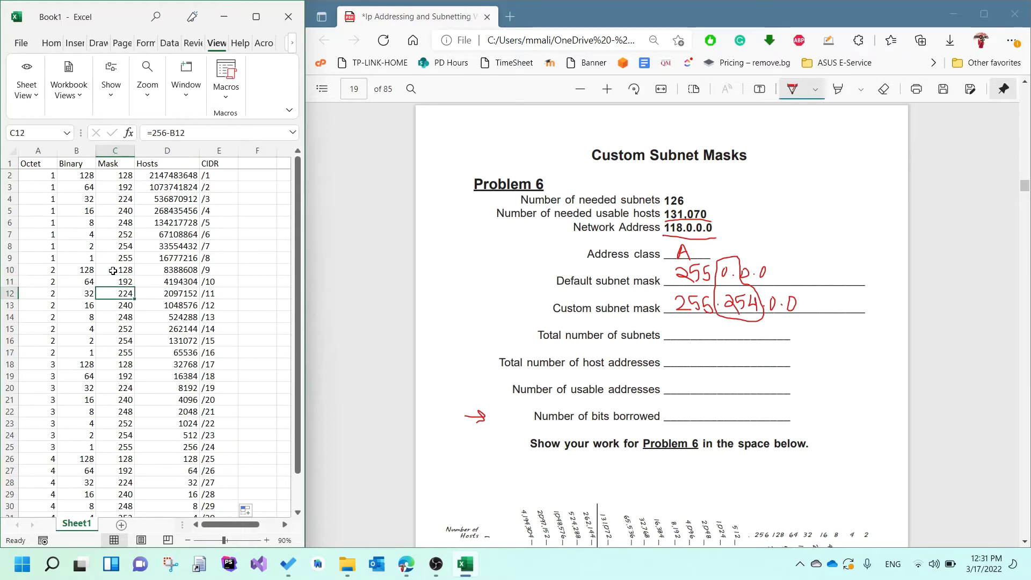
key("Down")
key("Down")
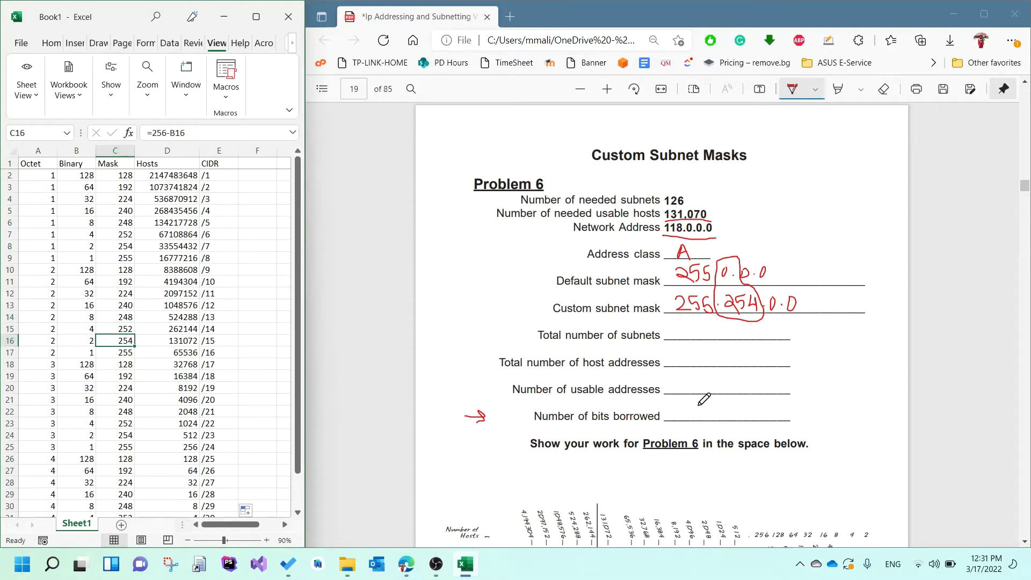
mouse_move(696, 407)
left_mouse_down()
mouse_move(709, 406)
mouse_move(701, 418)
left_mouse_up()
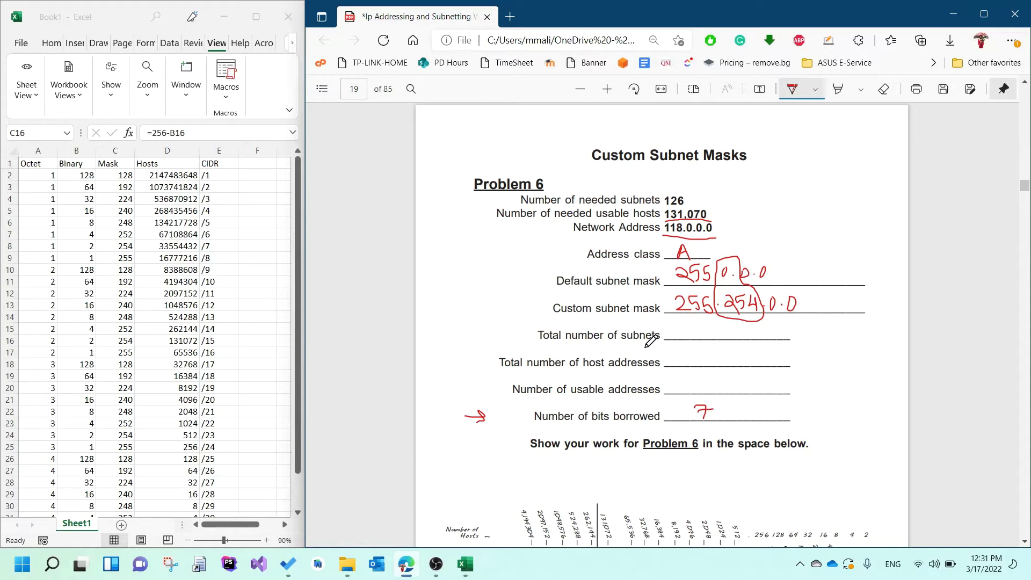
Handwrite 2^7 = 128 as Problem 6's total number of subnets
left_click_drag(684, 329, 700, 342)
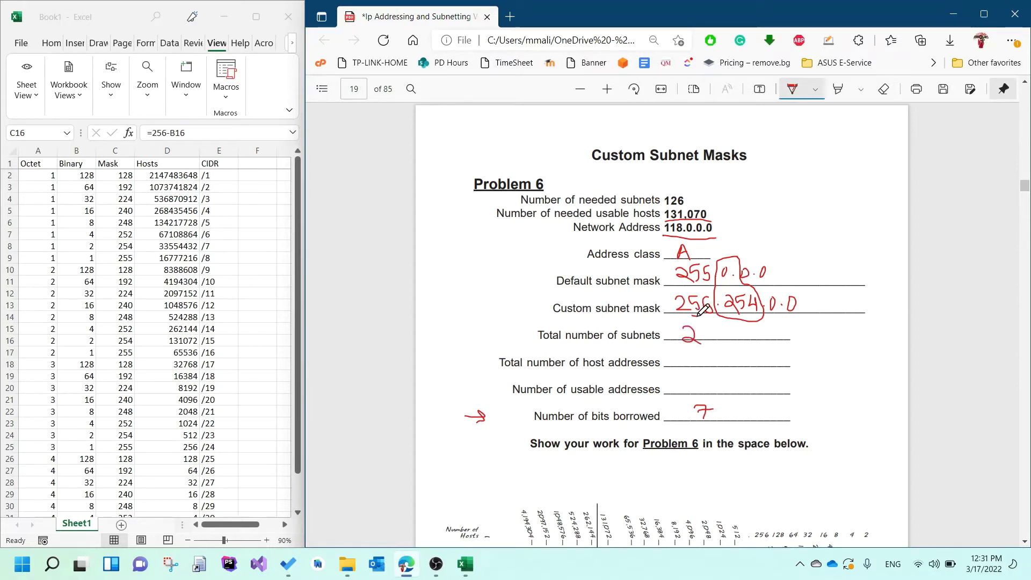
mouse_move(705, 320)
left_mouse_down()
mouse_move(695, 324)
mouse_move(732, 329)
left_mouse_up()
mouse_move(716, 335)
left_mouse_down()
mouse_move(740, 340)
mouse_move(755, 322)
mouse_move(757, 342)
mouse_move(760, 324)
mouse_move(769, 337)
mouse_move(762, 328)
left_mouse_up()
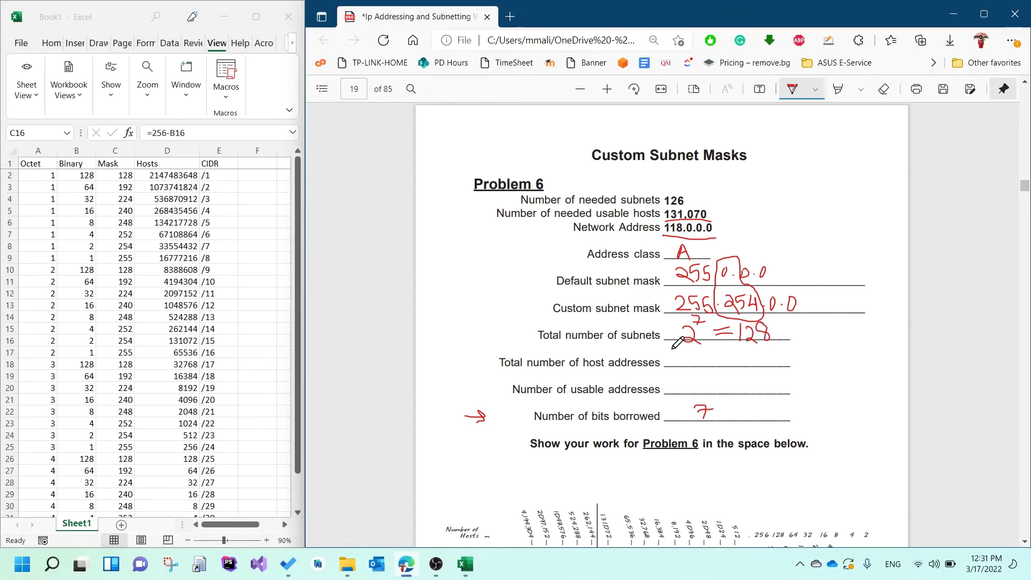
Look up the Hosts value in D16 and handwrite 131072 total host addresses and 131070 usable addresses for Problem 6
left_click(160, 342)
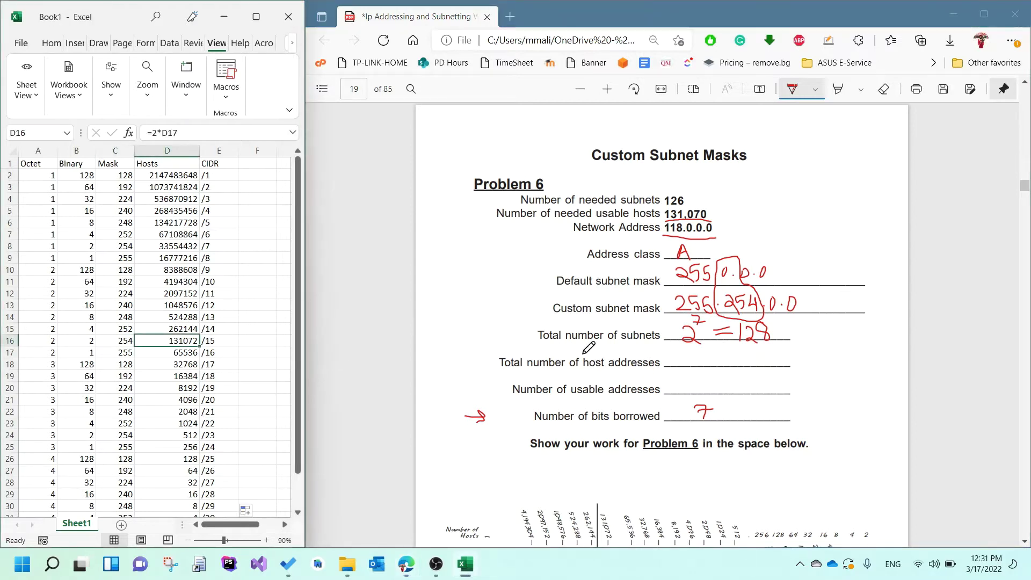
mouse_move(681, 352)
left_mouse_down()
mouse_move(680, 366)
mouse_move(722, 352)
mouse_move(754, 365)
left_mouse_up()
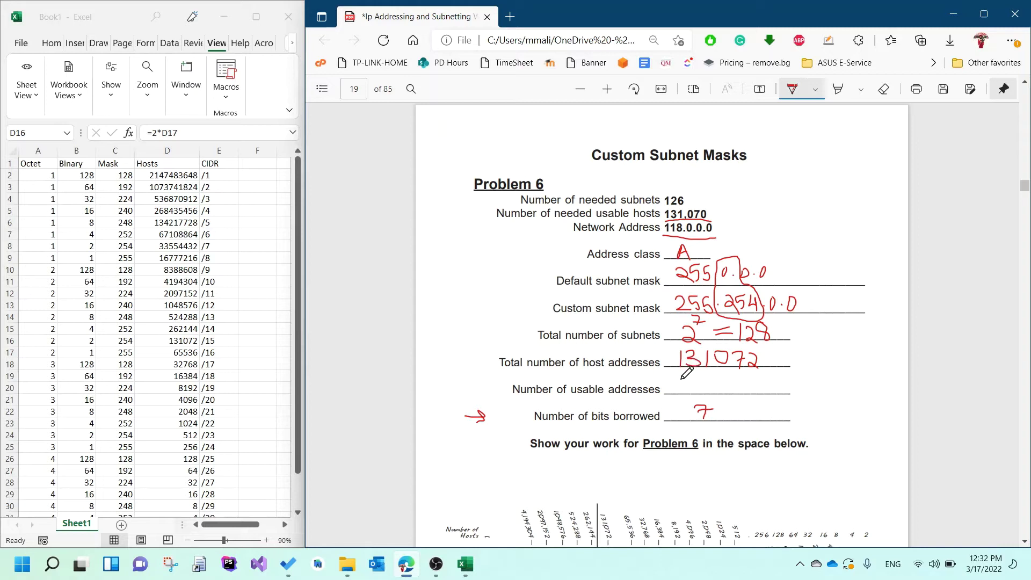
mouse_move(680, 381)
left_mouse_down()
mouse_move(680, 394)
mouse_move(704, 395)
mouse_move(718, 380)
mouse_move(733, 395)
mouse_move(756, 387)
left_mouse_up()
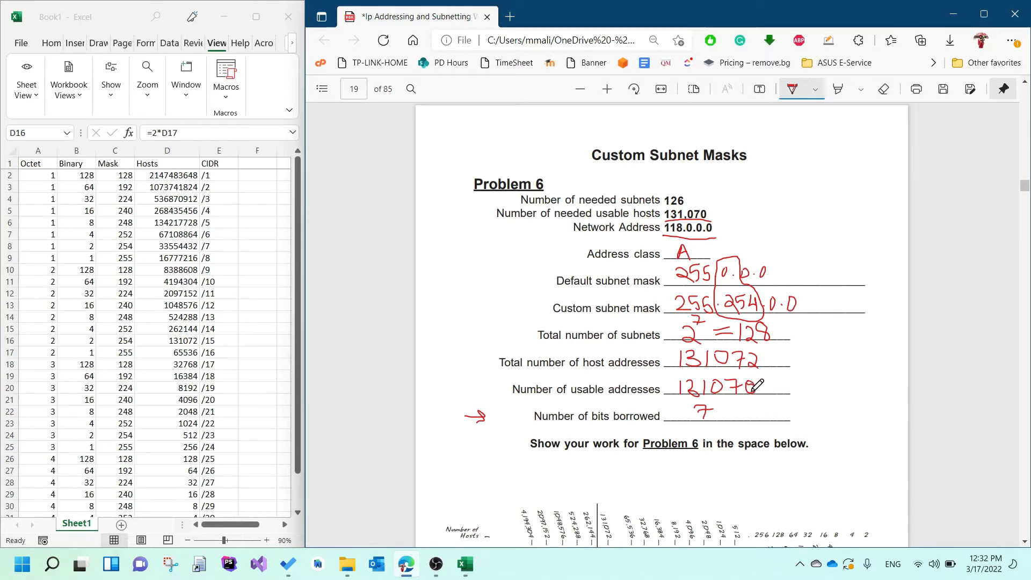
left_click_drag(751, 379, 752, 383)
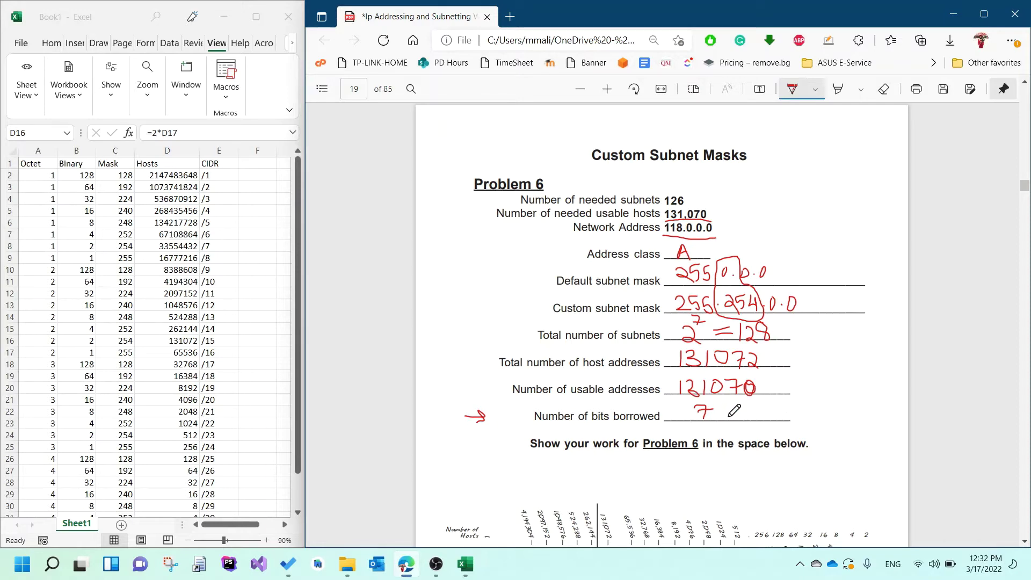
Go to Problem 7 in the PDF and handwrite address class B and default subnet mask 255.255.0.0
scroll(734, 410, "down", 2)
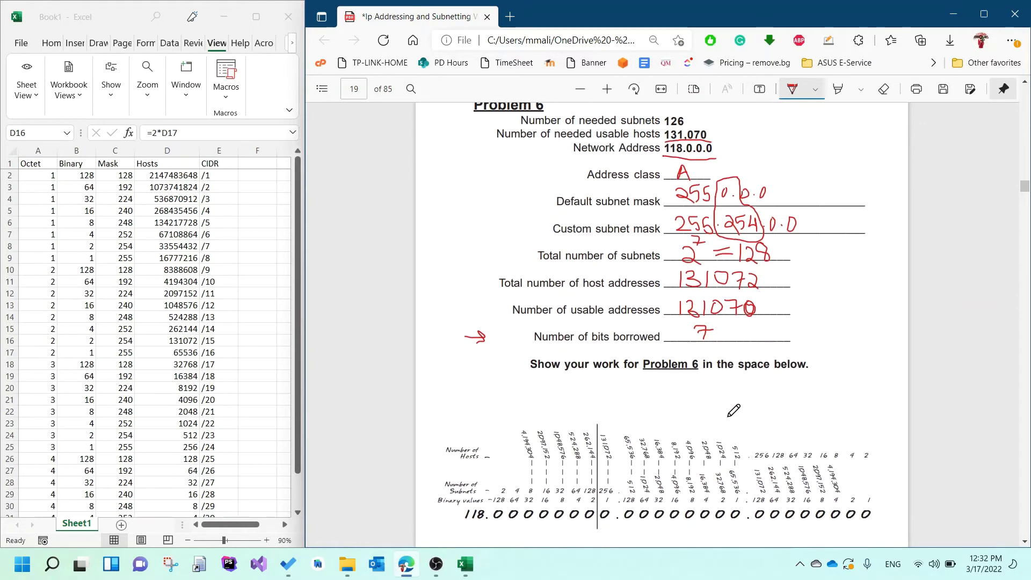
scroll(733, 411, "down", 3)
scroll(733, 411, "down", 7)
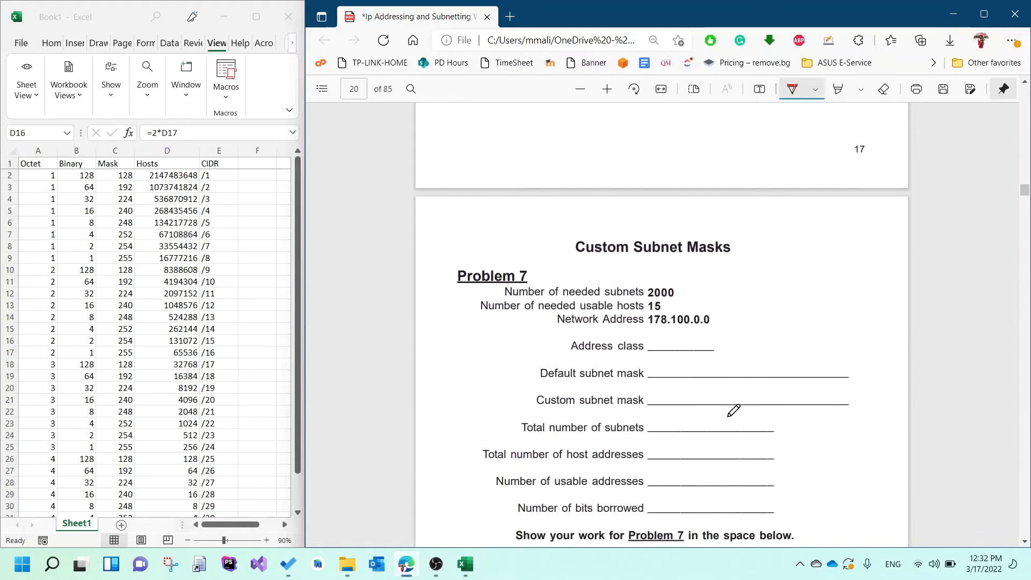
scroll(733, 411, "down", 1)
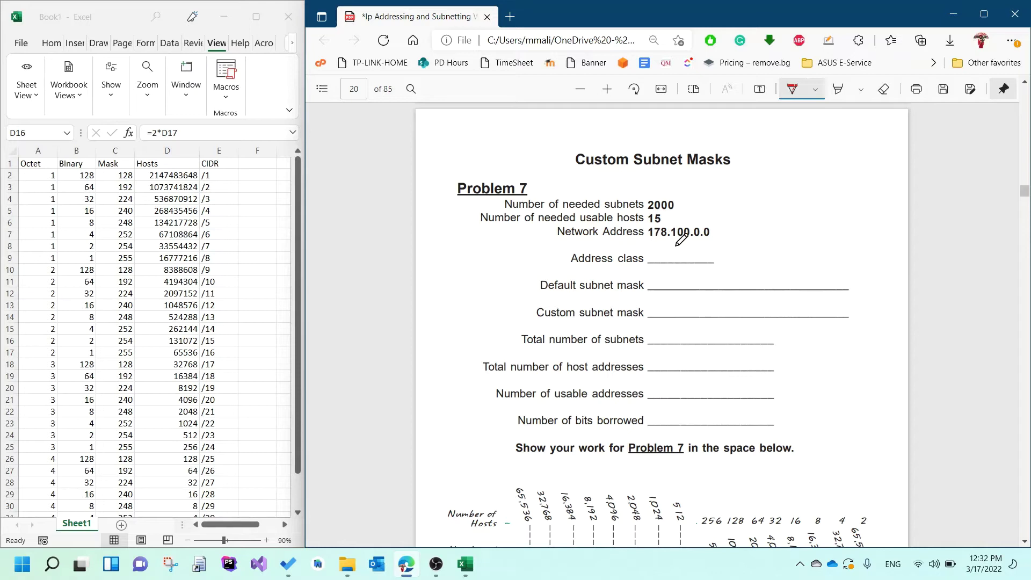
mouse_move(669, 250)
left_mouse_down()
mouse_move(669, 260)
mouse_move(678, 249)
mouse_move(670, 285)
mouse_move(680, 277)
mouse_move(712, 287)
left_mouse_up()
left_click(699, 281)
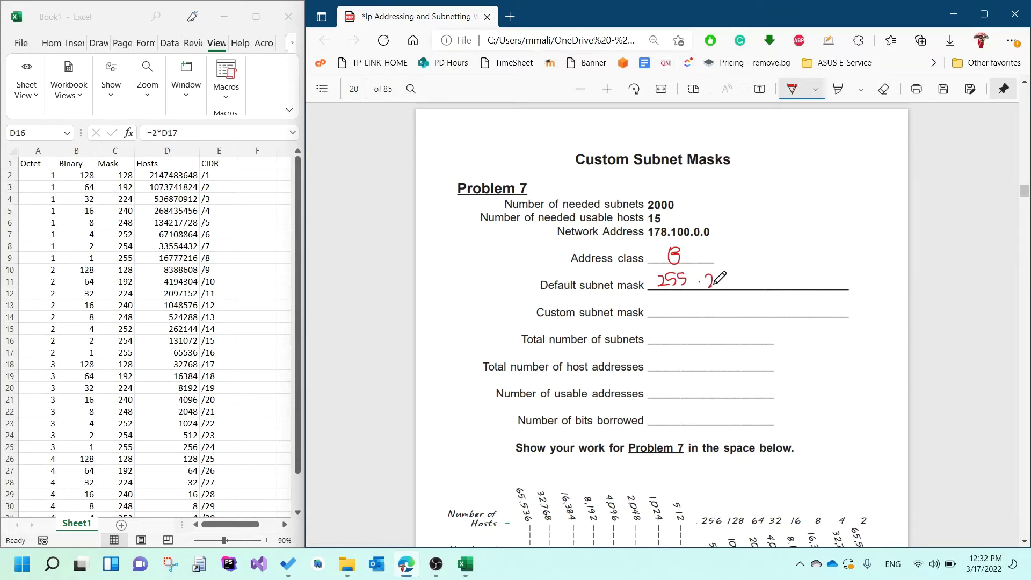
mouse_move(723, 275)
left_mouse_down()
mouse_move(715, 287)
mouse_move(735, 278)
left_mouse_up()
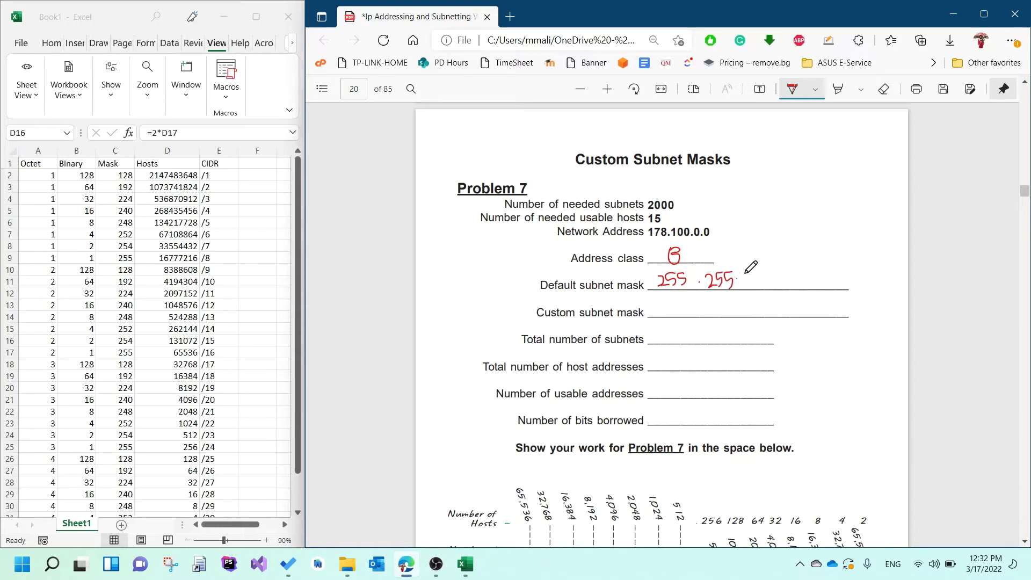
mouse_move(747, 274)
left_mouse_down()
mouse_move(772, 283)
mouse_move(777, 275)
left_mouse_up()
left_click(762, 278)
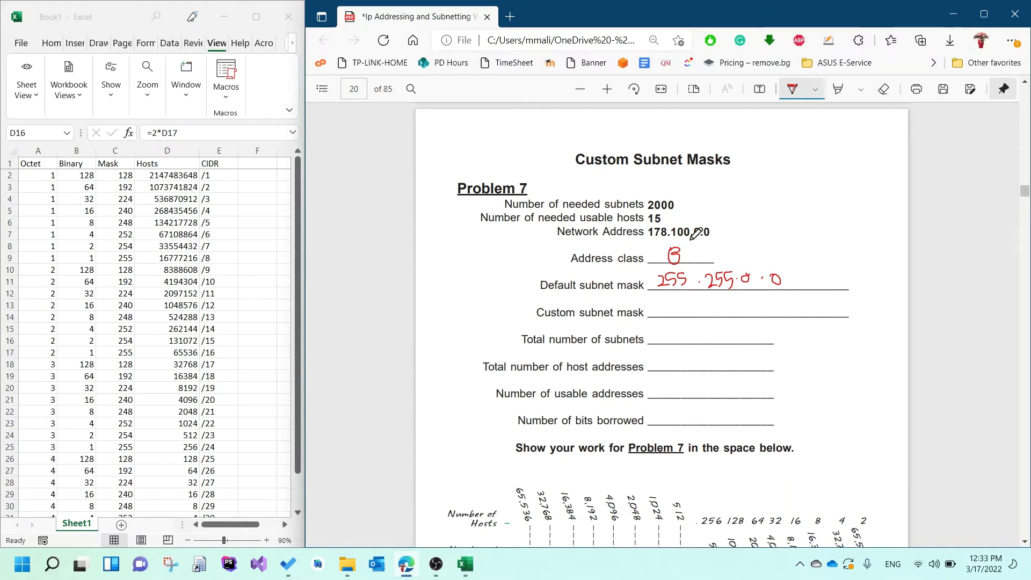
Draw a box around the 15 needed usable hosts in Problem 7 and locate the 16-host cell in the worksheet's Hosts column
left_click_drag(648, 213, 665, 213)
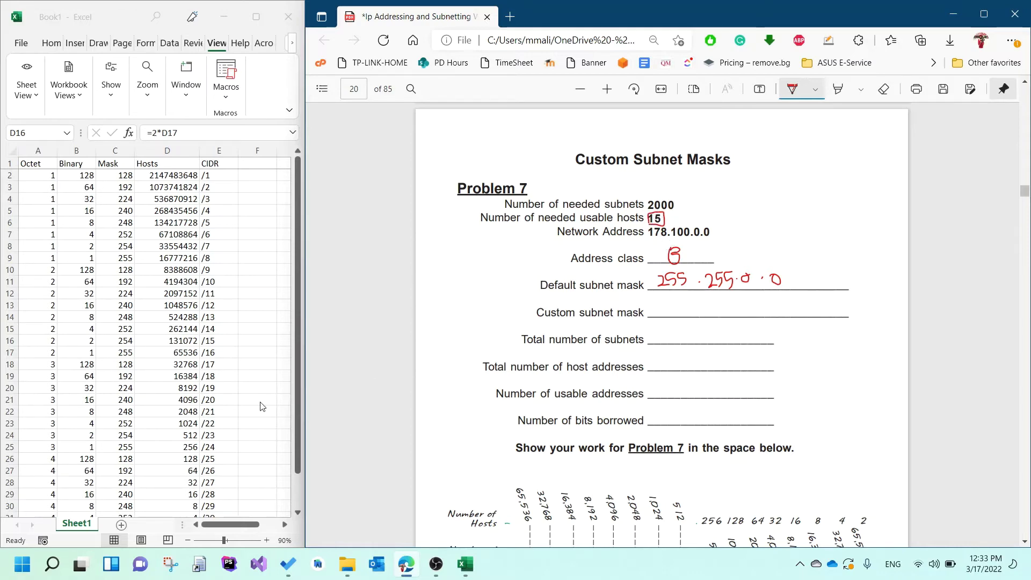
scroll(262, 406, "down", 2)
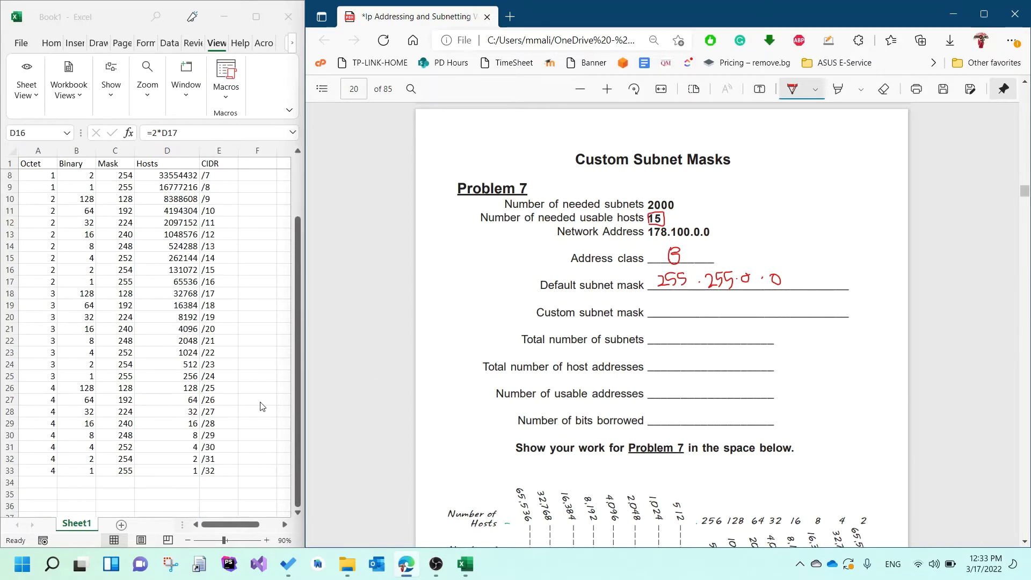
left_click(149, 424)
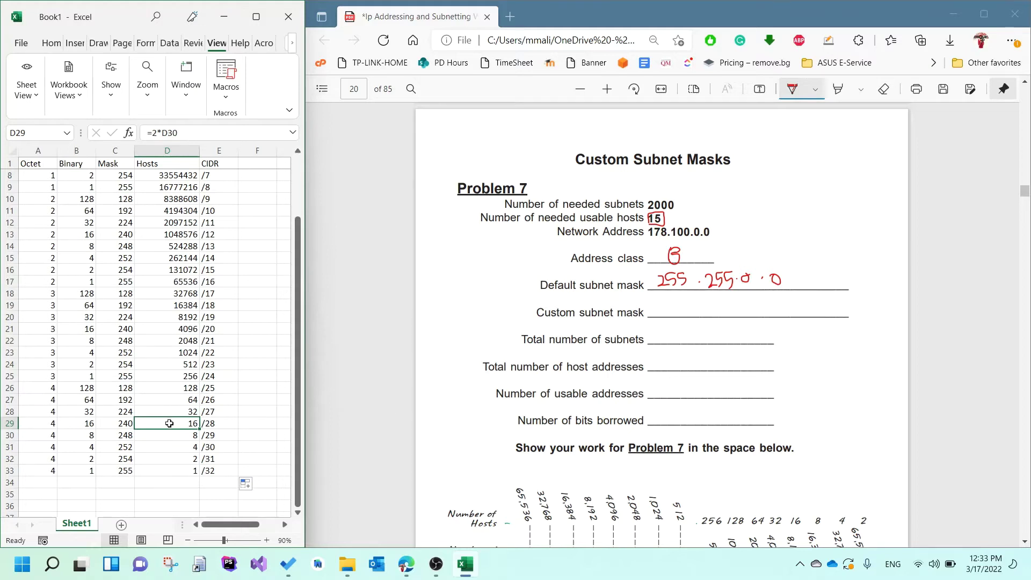
Try 16 - 2 = 14 as Problem 7's number of usable addresses, compare it with the next larger Hosts row, and erase the handwriting
mouse_move(673, 381)
left_mouse_down()
mouse_move(667, 397)
mouse_move(677, 386)
mouse_move(734, 386)
mouse_move(752, 396)
left_mouse_up()
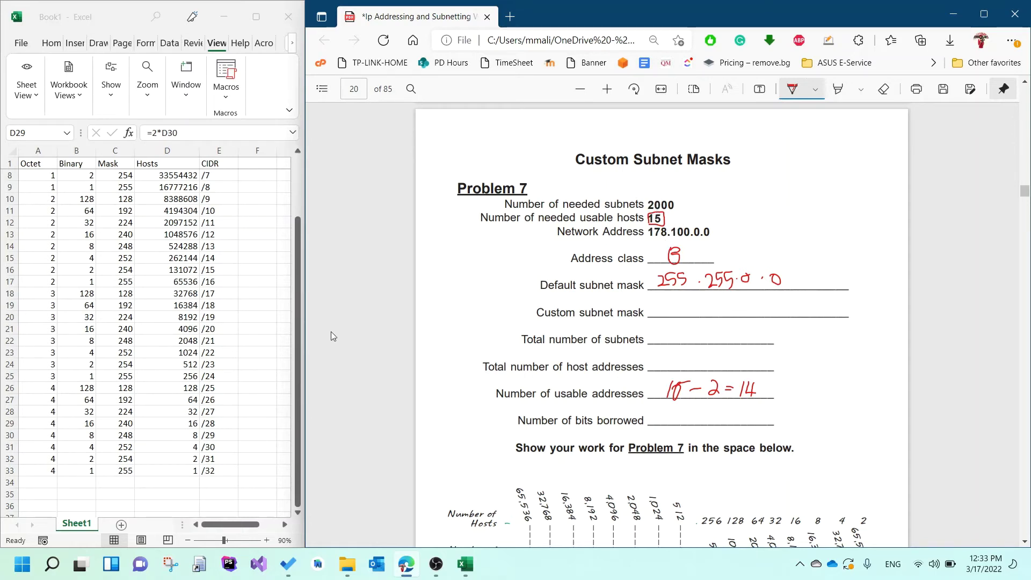
left_click(148, 410)
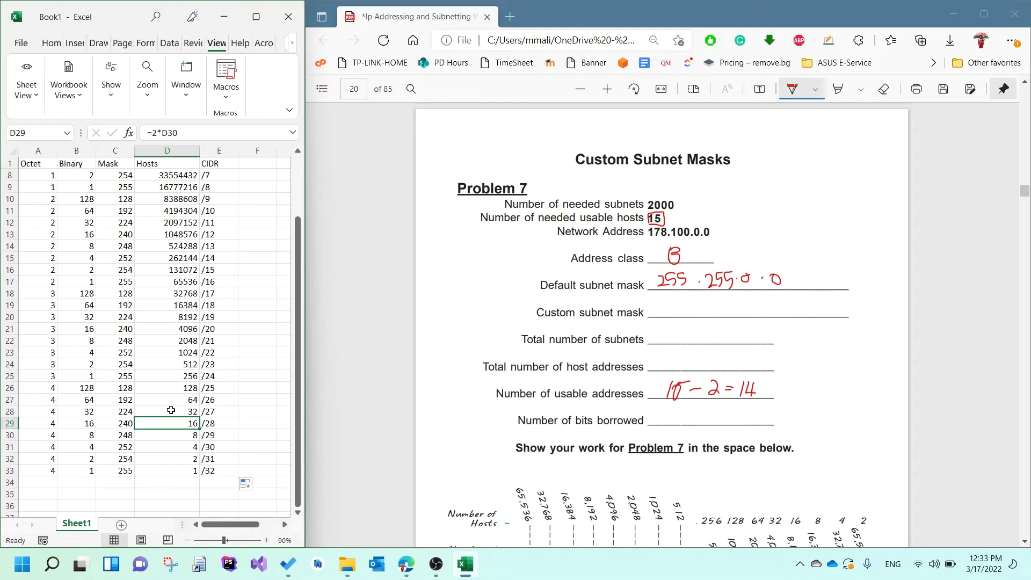
left_click(171, 411)
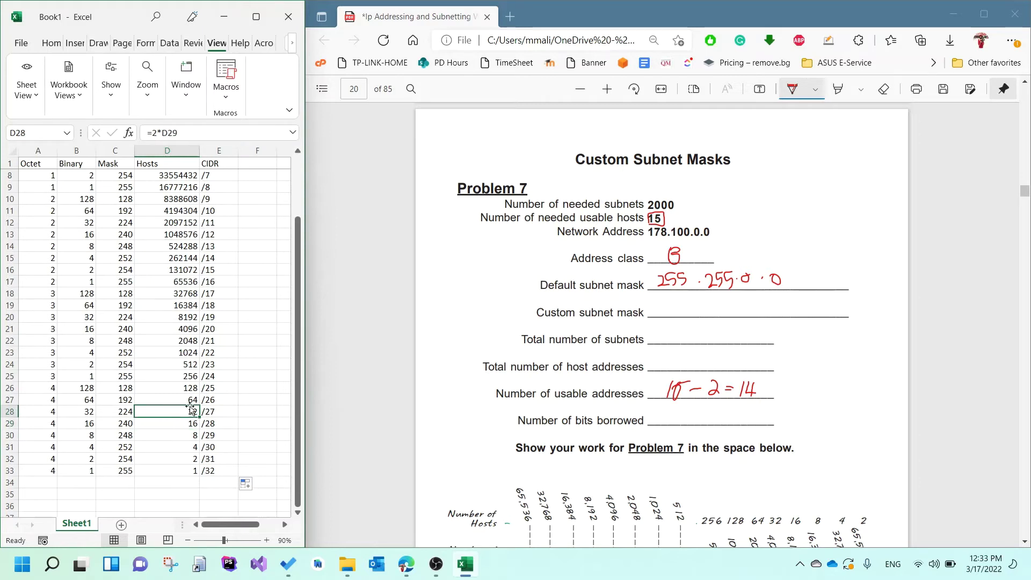
left_click(884, 88)
mouse_move(662, 382)
left_mouse_down()
mouse_move(685, 392)
mouse_move(695, 378)
mouse_move(759, 386)
left_mouse_up()
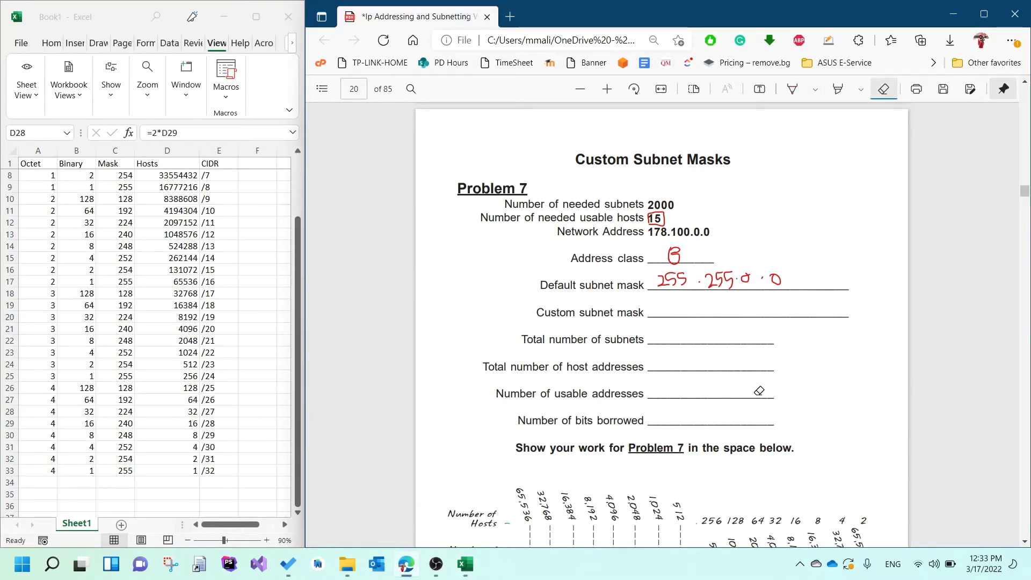
left_click(792, 88)
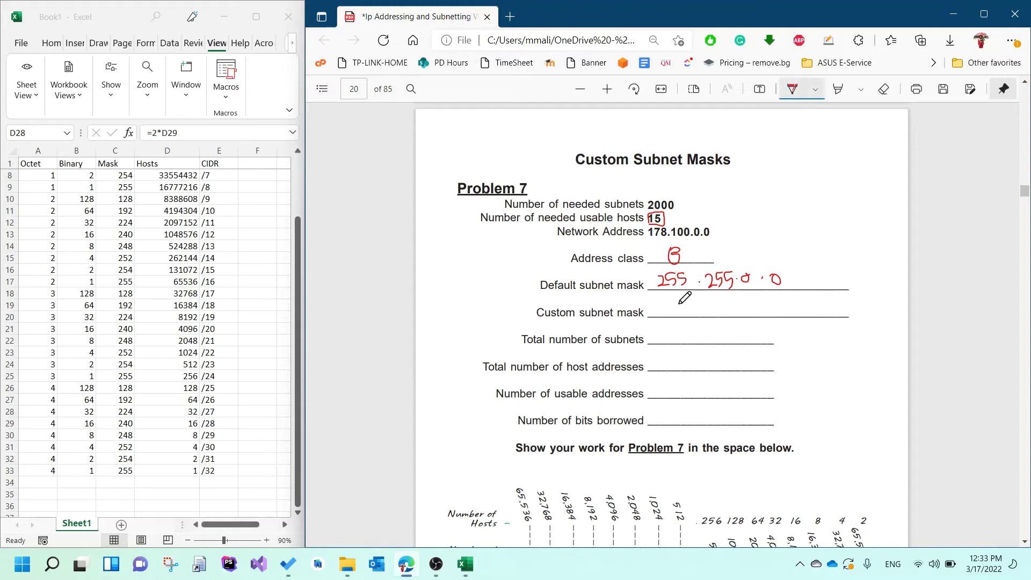
Look up the mask and octet in row 28 of the worksheet and handwrite 224 as the last octet of Problem 7's custom subnet mask
left_click(158, 416)
left_click(109, 413)
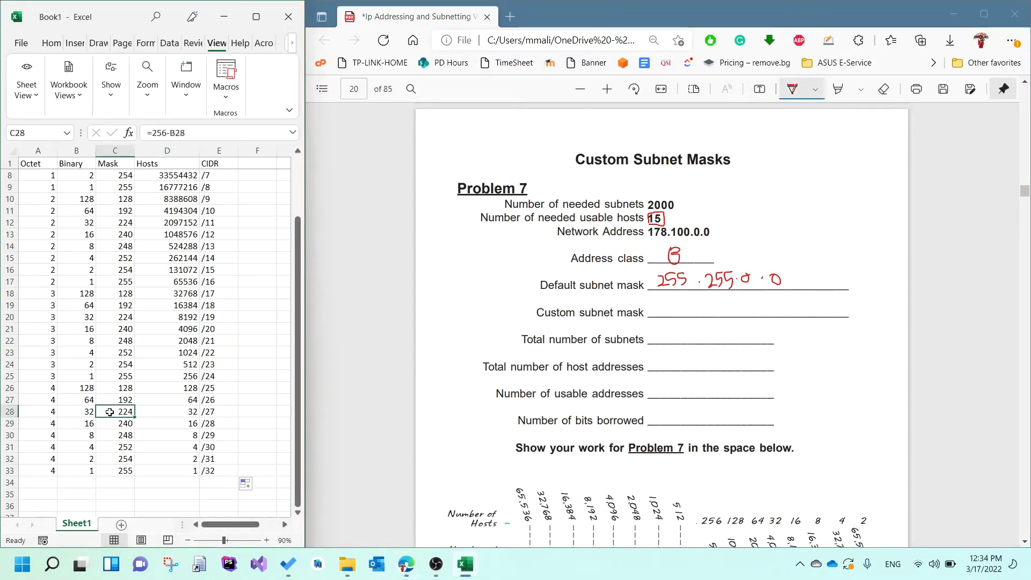
left_click(39, 414)
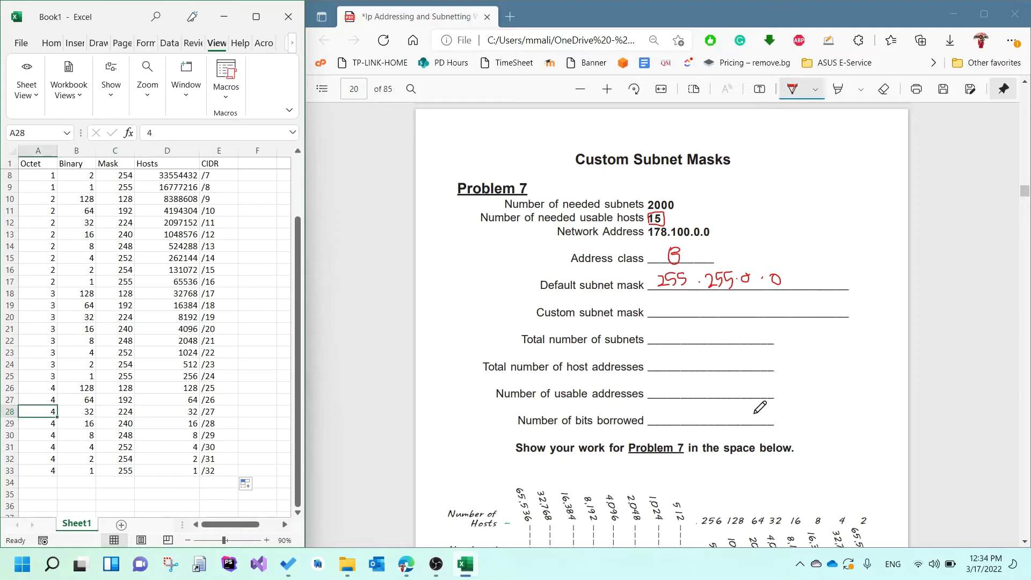
left_click(777, 299)
mouse_move(775, 302)
left_mouse_down()
mouse_move(784, 306)
mouse_move(775, 315)
mouse_move(800, 315)
mouse_move(806, 297)
mouse_move(803, 306)
mouse_move(822, 309)
left_mouse_up()
left_click_drag(811, 286, 809, 314)
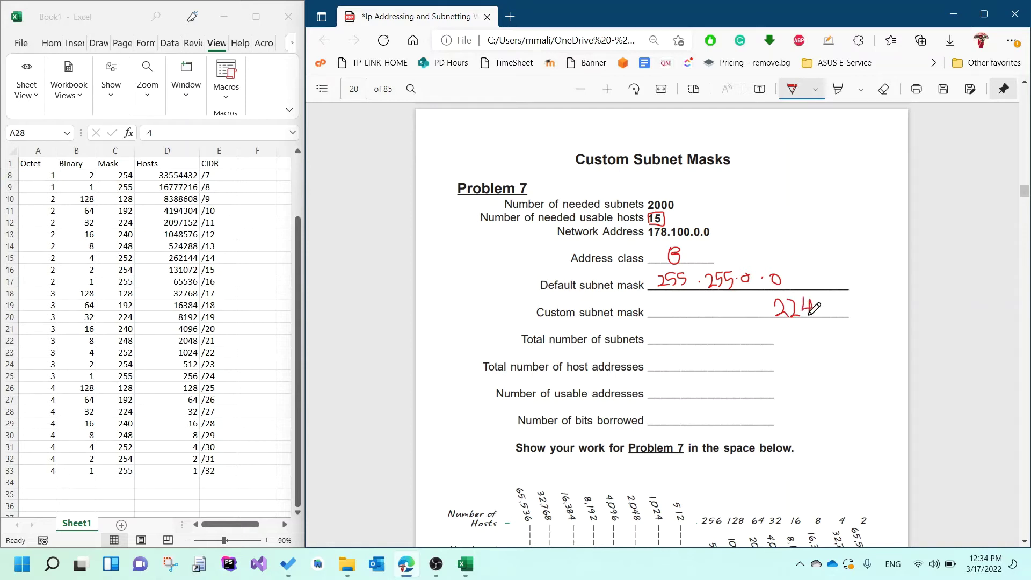
Handwrite the remaining octets of Problem 7's custom subnet mask so it reads 255.255.255.224
left_click(768, 309)
left_click_drag(748, 273, 751, 275)
mouse_move(656, 302)
left_mouse_down()
mouse_move(652, 316)
mouse_move(668, 311)
left_mouse_up()
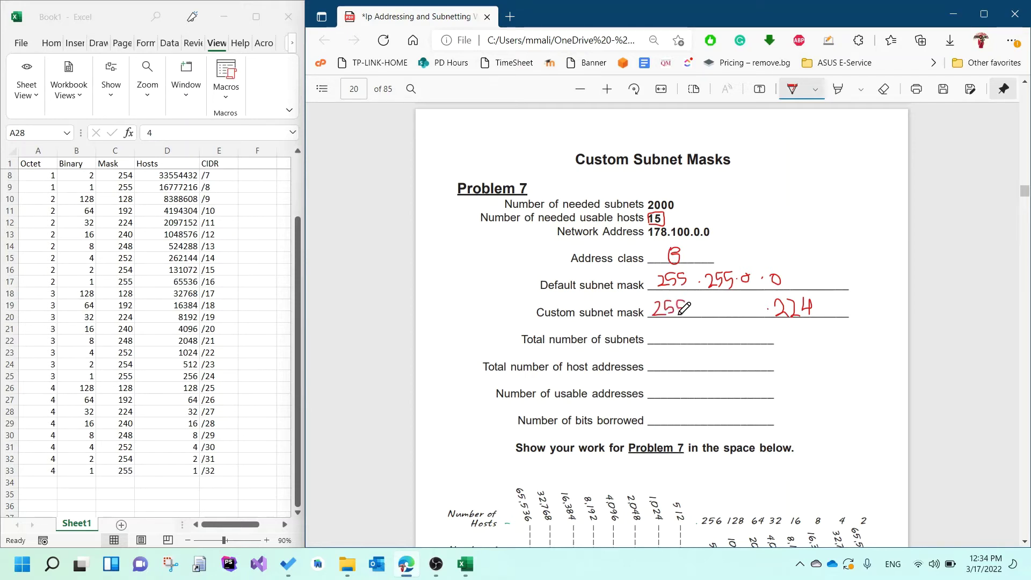
mouse_move(701, 304)
left_mouse_down()
mouse_move(716, 316)
mouse_move(731, 302)
left_mouse_up()
left_click(738, 313)
left_click(768, 310)
mouse_move(744, 304)
left_mouse_down()
mouse_move(755, 316)
mouse_move(760, 300)
left_mouse_up()
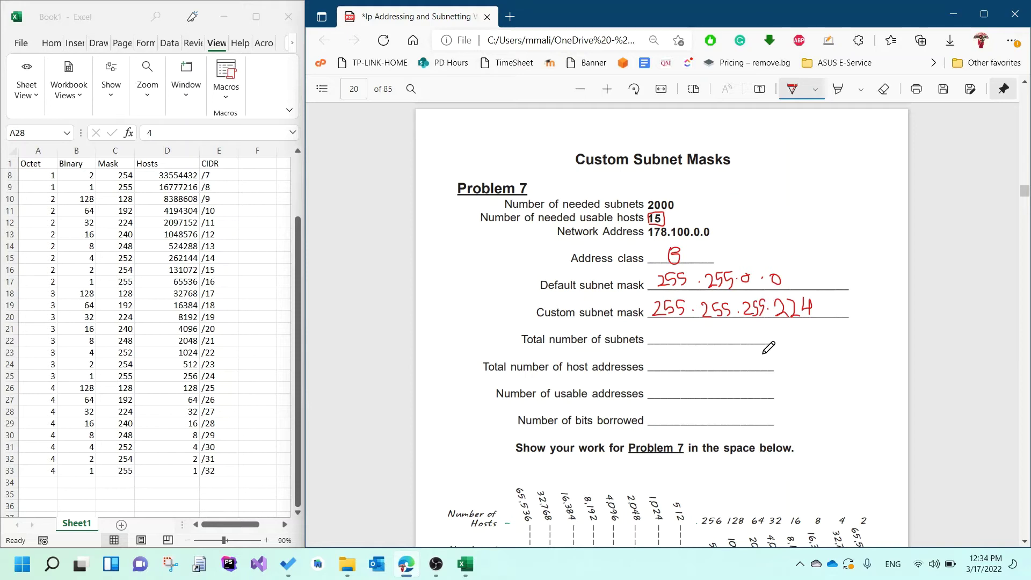
Mark the Number of bits borrowed line with an arrow and box the last two octets of the default and custom masks
mouse_move(461, 417)
left_mouse_down()
mouse_move(477, 417)
mouse_move(476, 428)
left_mouse_up()
mouse_move(798, 264)
left_mouse_down()
mouse_move(744, 268)
mouse_move(732, 321)
mouse_move(821, 322)
mouse_move(819, 269)
mouse_move(799, 263)
left_mouse_up()
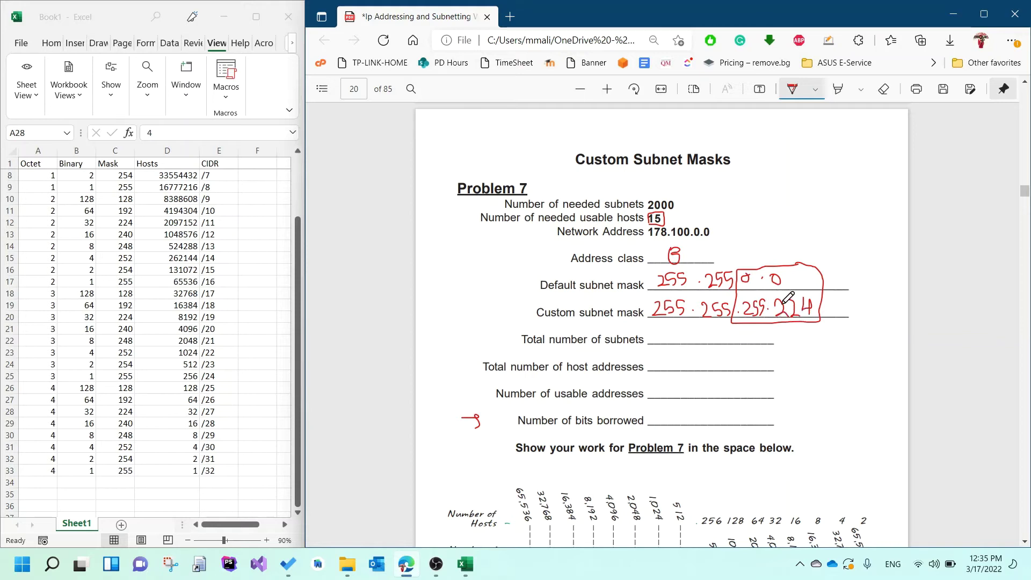
Count the worksheet's mask rows from C18 to C28 and handwrite 11 as Problem 7's number of bits borrowed
left_click(14, 300)
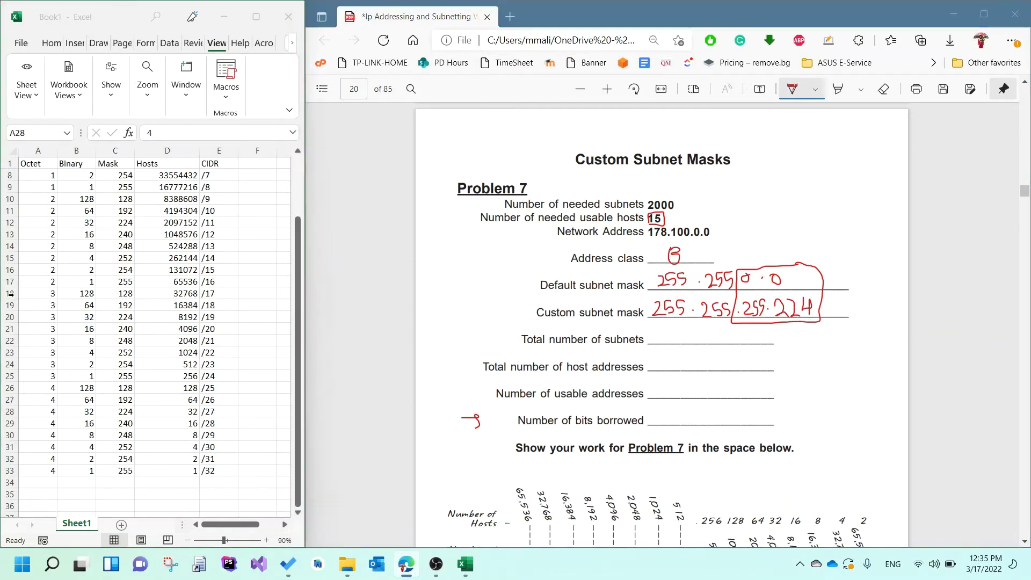
left_click(118, 293)
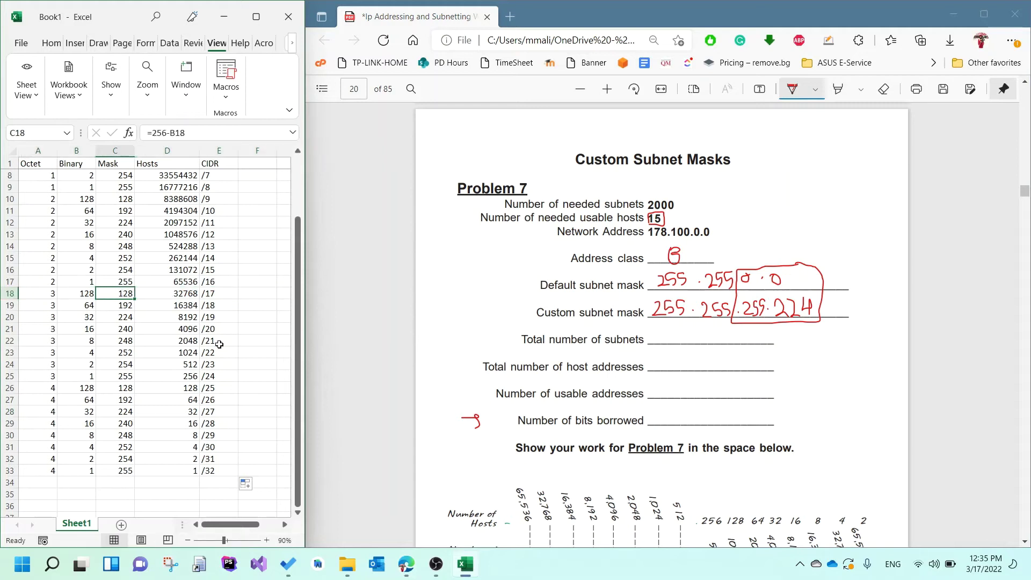
key("Down")
key("Down")
key("Down")
key("Down")
key("Down")
key("Down")
key("Down")
key("Down")
key("Down")
key("Down")
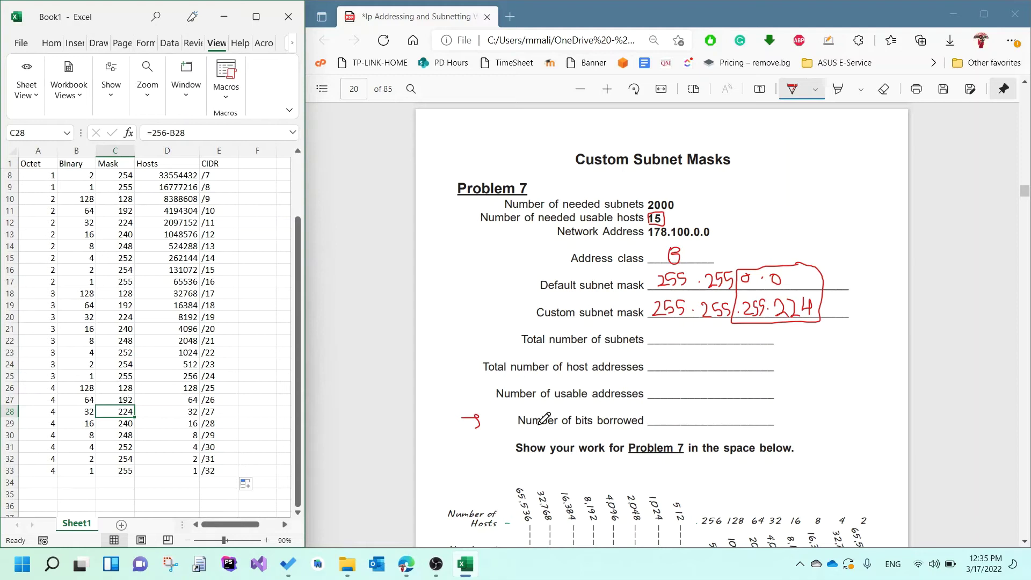
left_click(693, 407)
left_click_drag(686, 410, 691, 420)
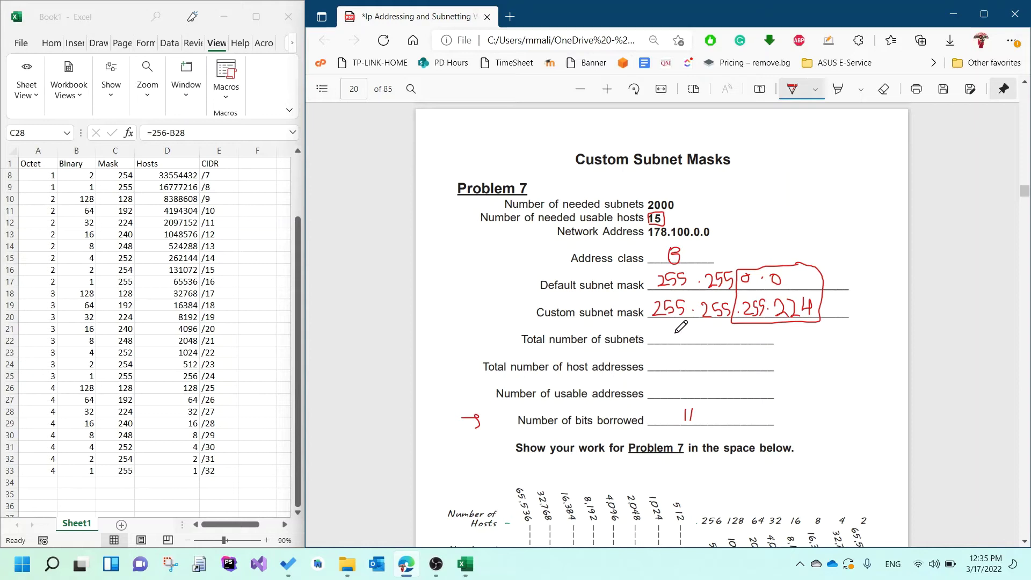
Handwrite 2^11 and its result as total subnets, 32 total host addresses from D28 and 30 usable addresses for Problem 7
mouse_move(675, 336)
left_mouse_down()
mouse_move(676, 346)
mouse_move(693, 347)
mouse_move(696, 329)
left_mouse_up()
left_click(167, 414)
left_click(169, 412)
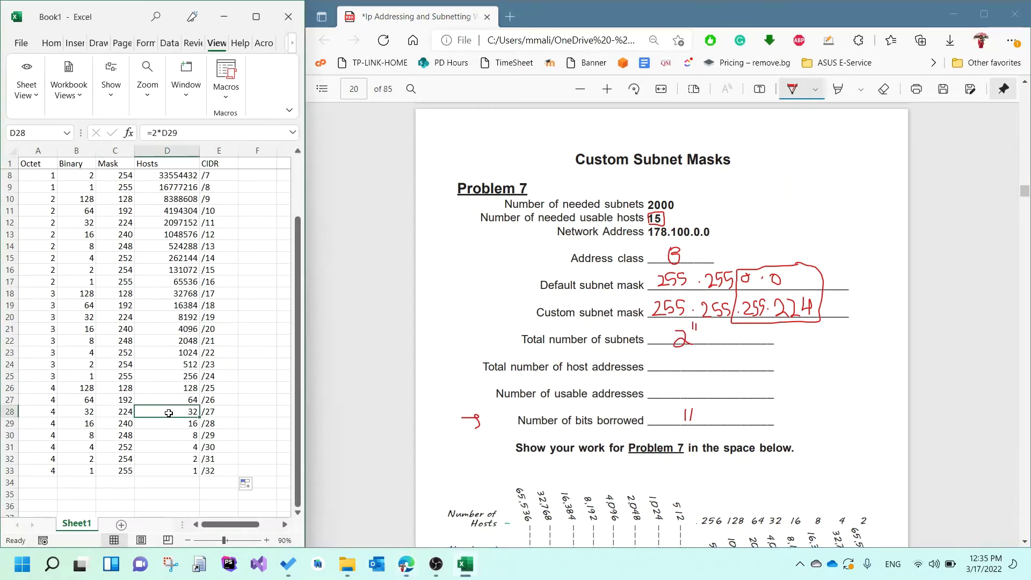
left_click(683, 352)
mouse_move(669, 355)
left_mouse_down()
mouse_move(678, 364)
mouse_move(666, 372)
mouse_move(689, 355)
mouse_move(699, 370)
left_mouse_up()
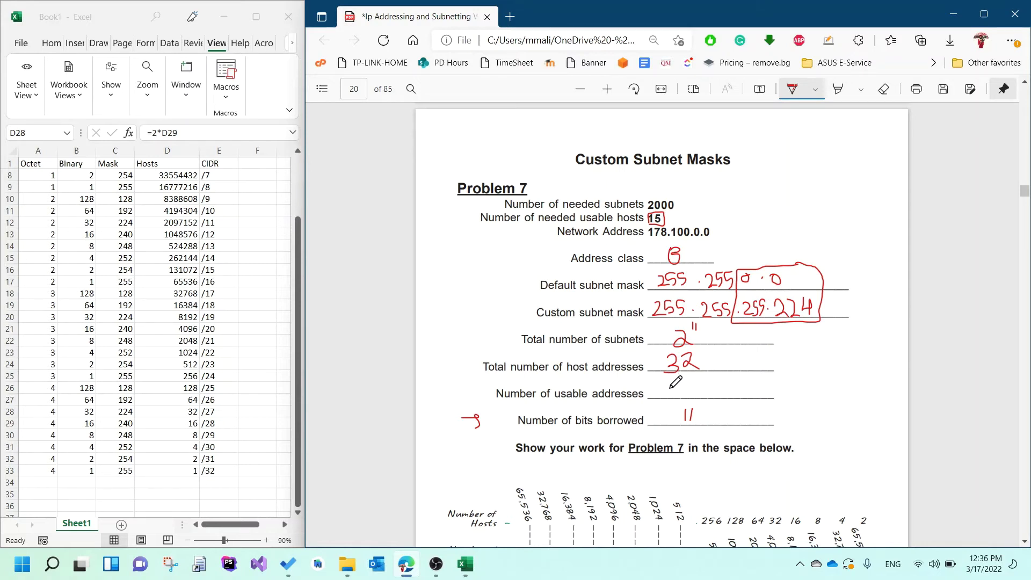
mouse_move(671, 381)
left_mouse_down()
mouse_move(671, 400)
mouse_move(693, 383)
left_mouse_up()
left_click_drag(705, 336, 714, 337)
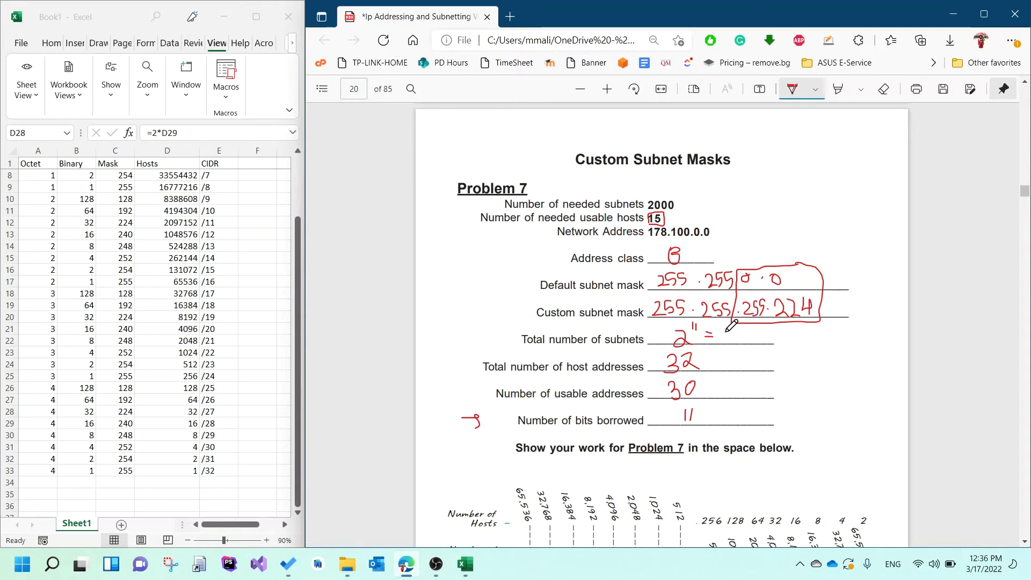
mouse_move(728, 329)
left_mouse_down()
mouse_move(740, 344)
mouse_move(748, 329)
mouse_move(761, 346)
mouse_move(774, 327)
mouse_move(768, 344)
left_mouse_up()
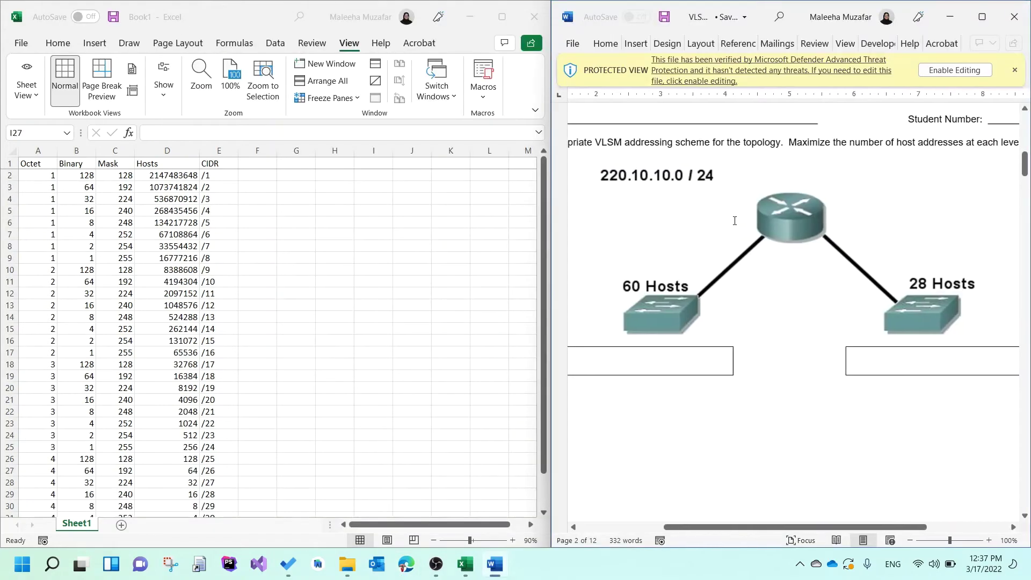
Enter the VLSM exercise's network address 220.10.10.0/24 in worksheet cell G3
scroll(735, 220, "left", 1)
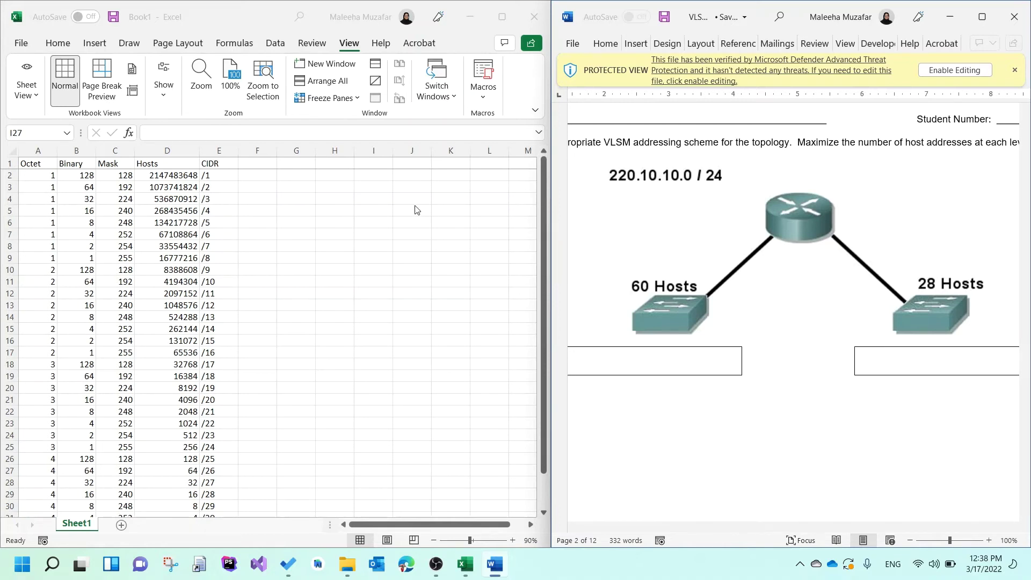
left_click(319, 196)
left_click(299, 186)
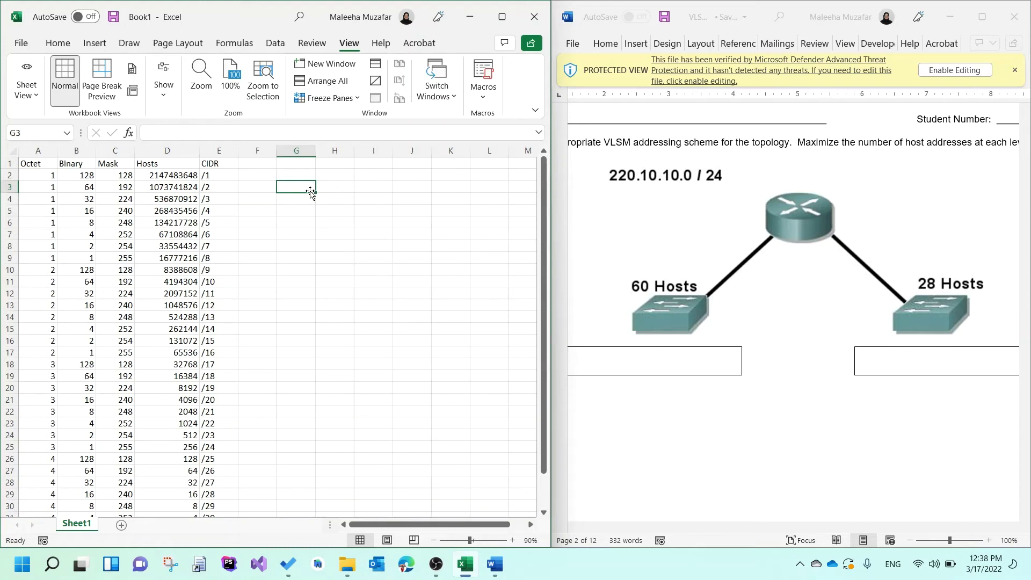
type("220")
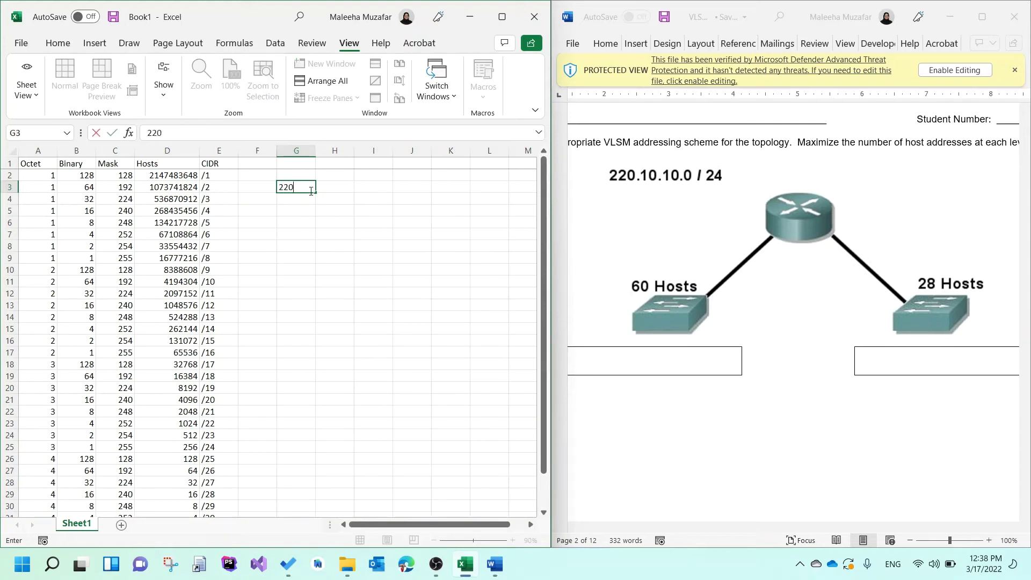
type(".10.10.0/24")
key("Return")
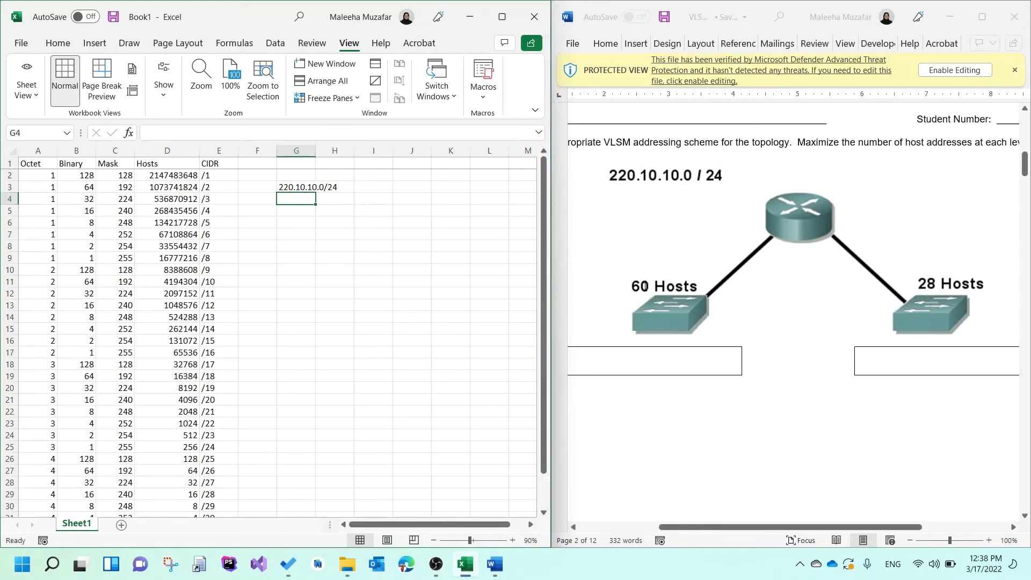
Add the headings Hosts in G4 and CIDR in H4, and list 60 and 28 under Hosts
left_click(308, 221)
left_click(304, 200)
type("Hosts")
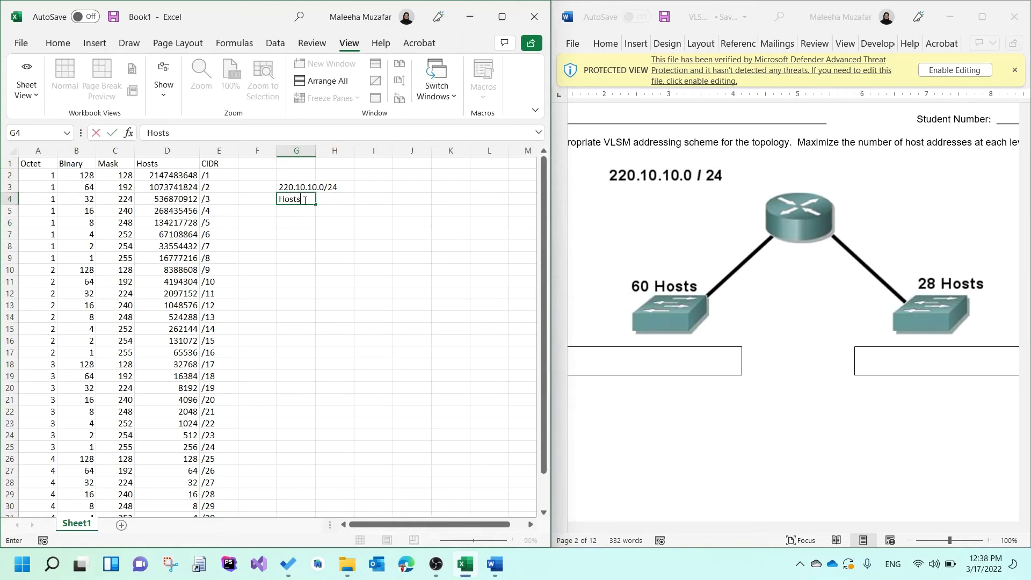
key("Return")
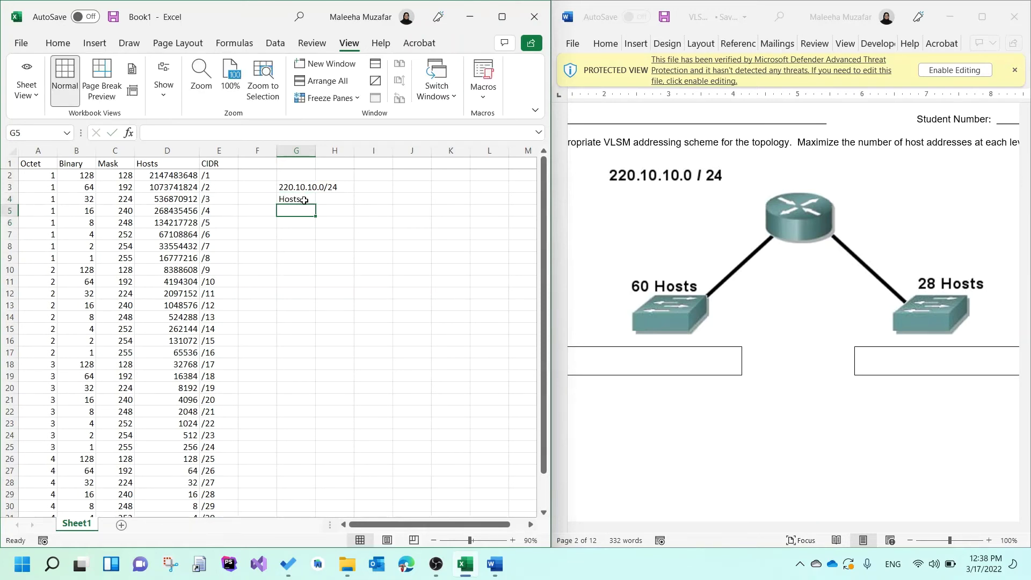
type("60")
key("Return")
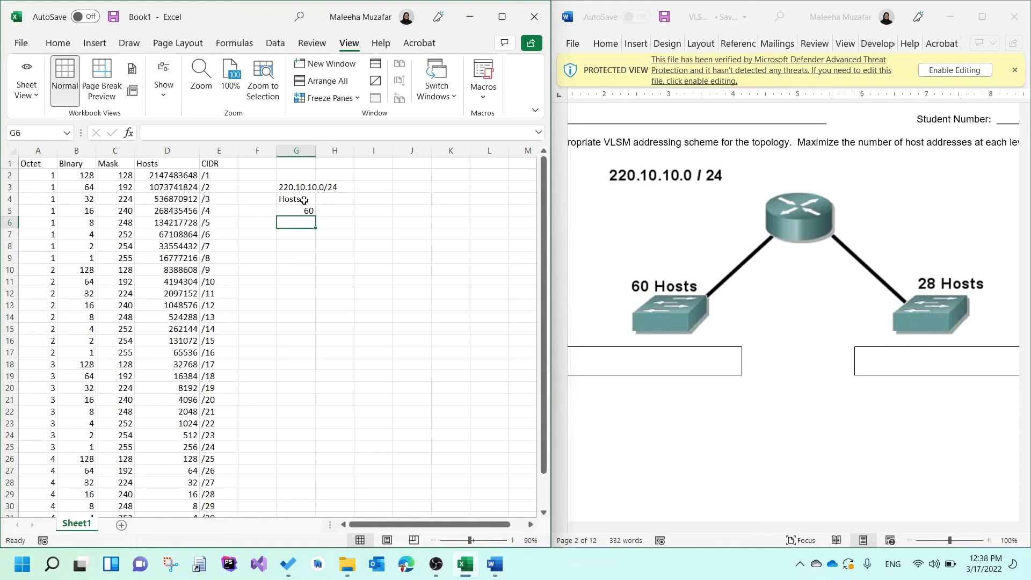
type("28")
key("Return")
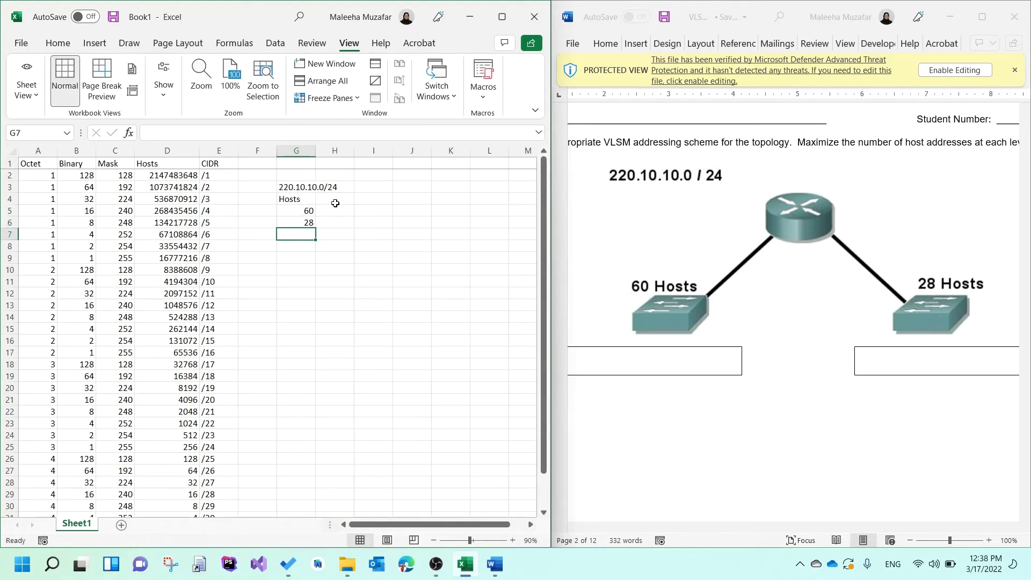
double_click(337, 203)
type("CIDR")
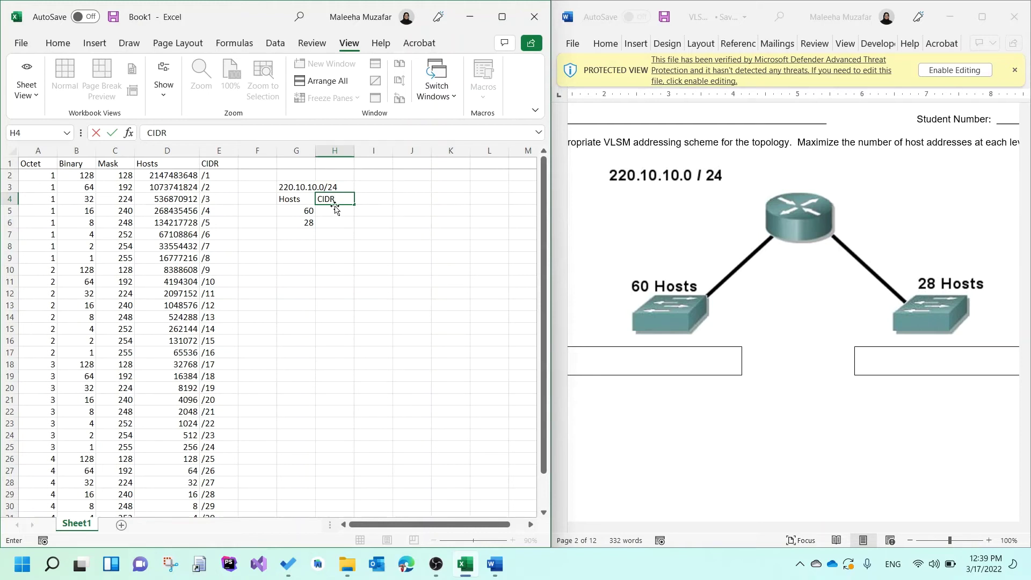
left_click(336, 210)
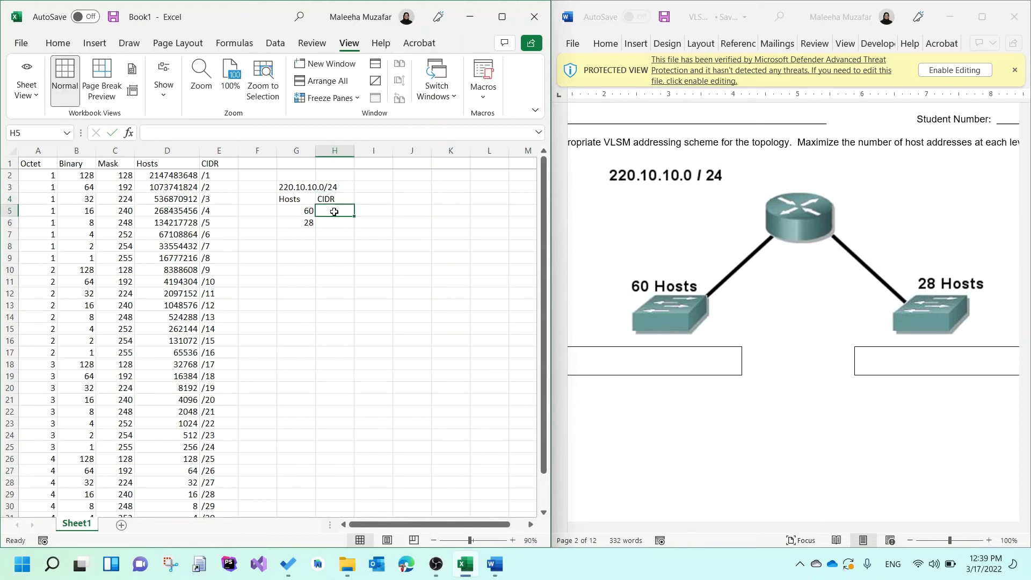
Find the row in the Hosts column that fits 60 hosts and enter /26 as its CIDR in H5
left_click(301, 214)
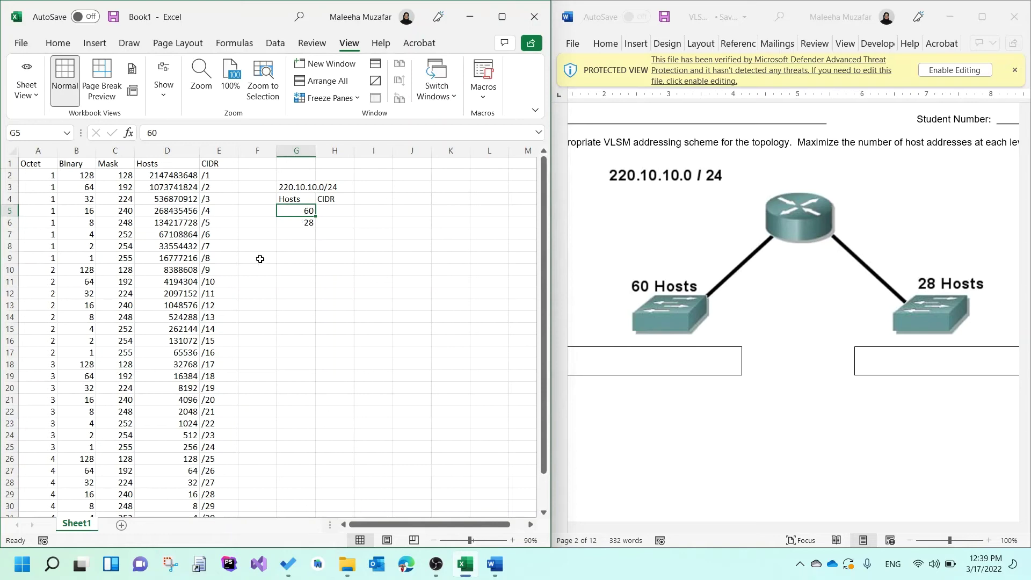
left_click(160, 153)
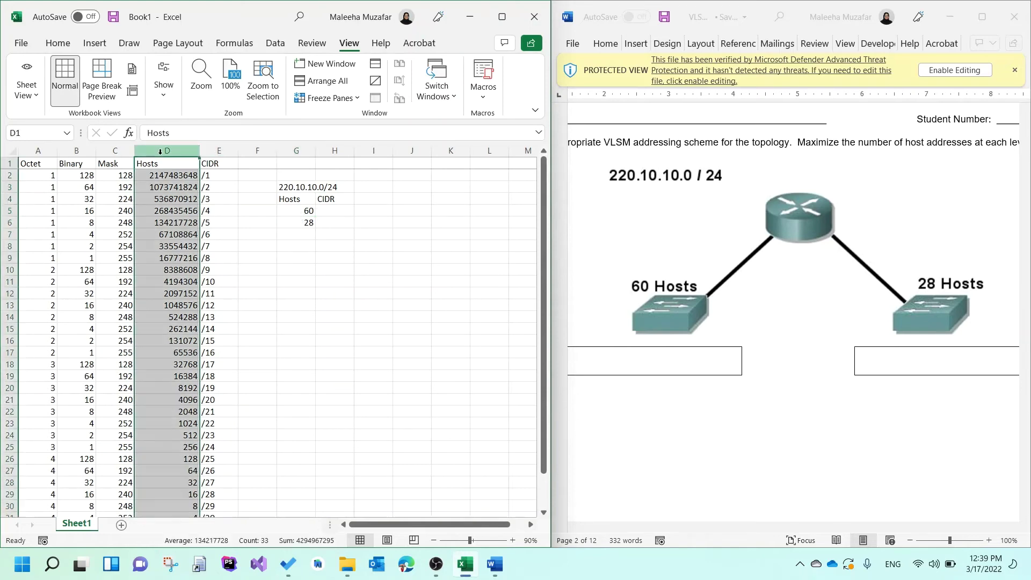
scroll(168, 284, "down", 2)
scroll(168, 307, "up", 1)
left_click(152, 458)
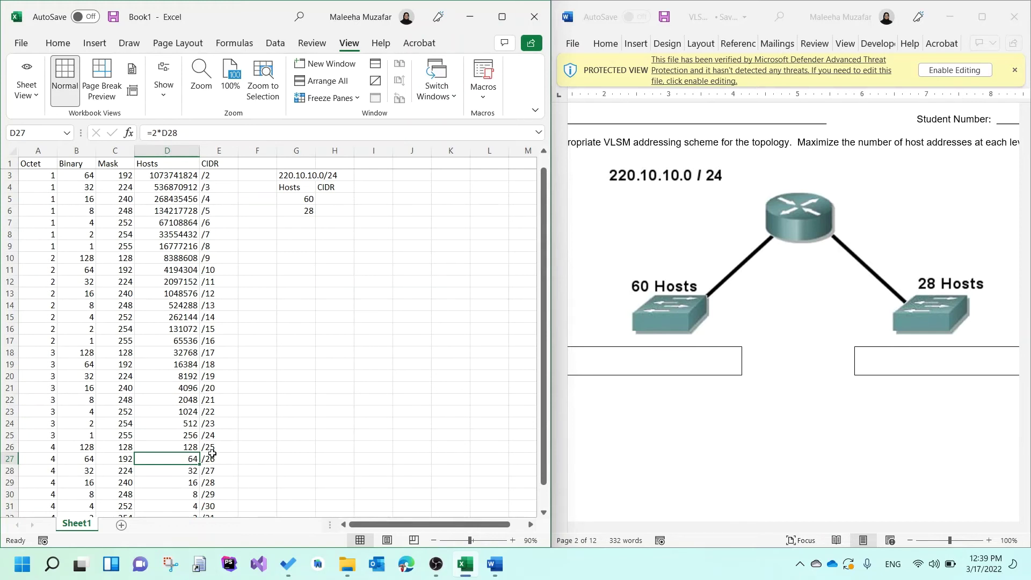
left_click(333, 202)
type("/26")
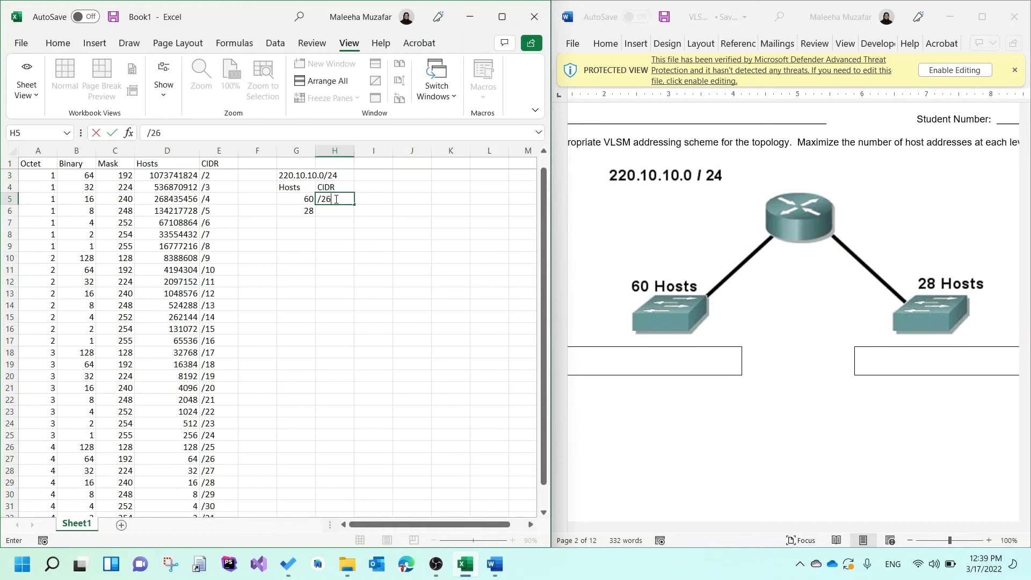
key("Return")
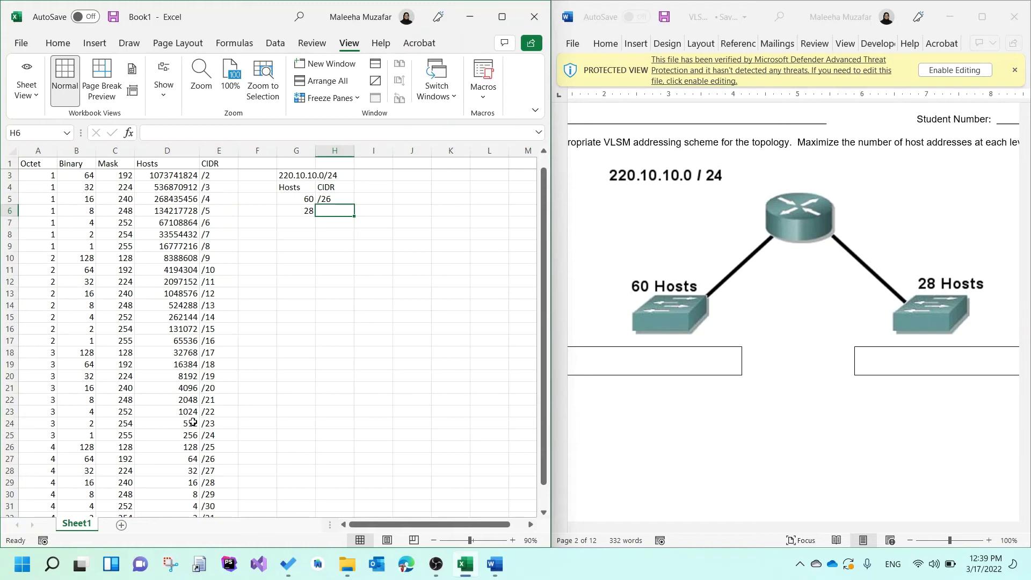
Find the row in the Hosts column that fits 28 hosts and enter /27 as its CIDR in H6
left_click(159, 145)
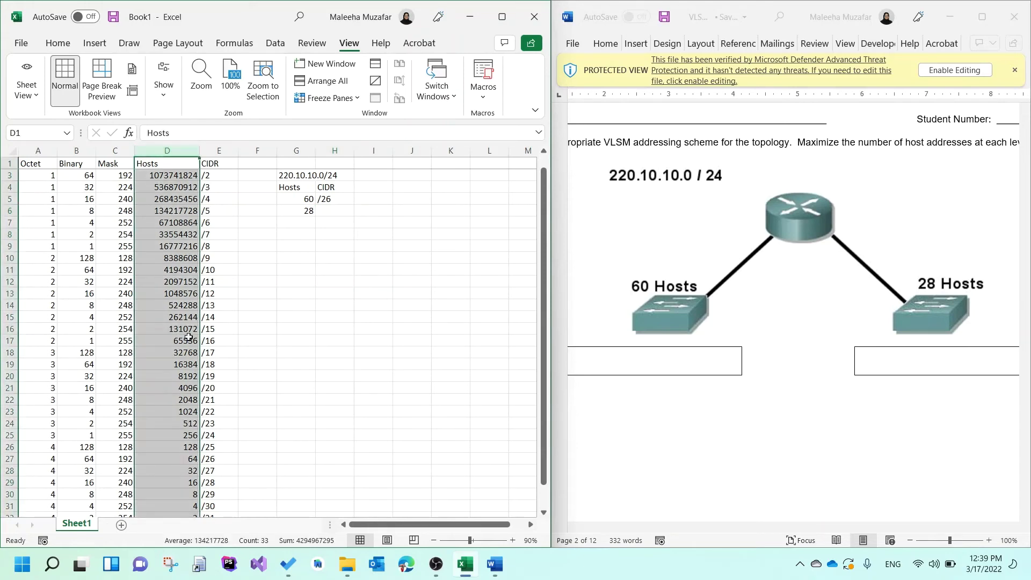
scroll(188, 337, "down", 1)
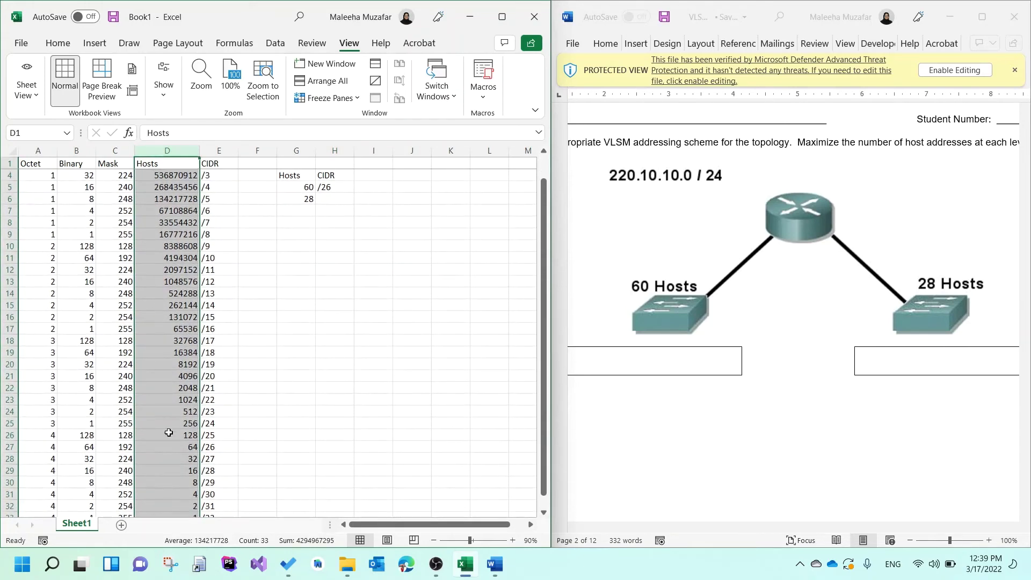
left_click(167, 458)
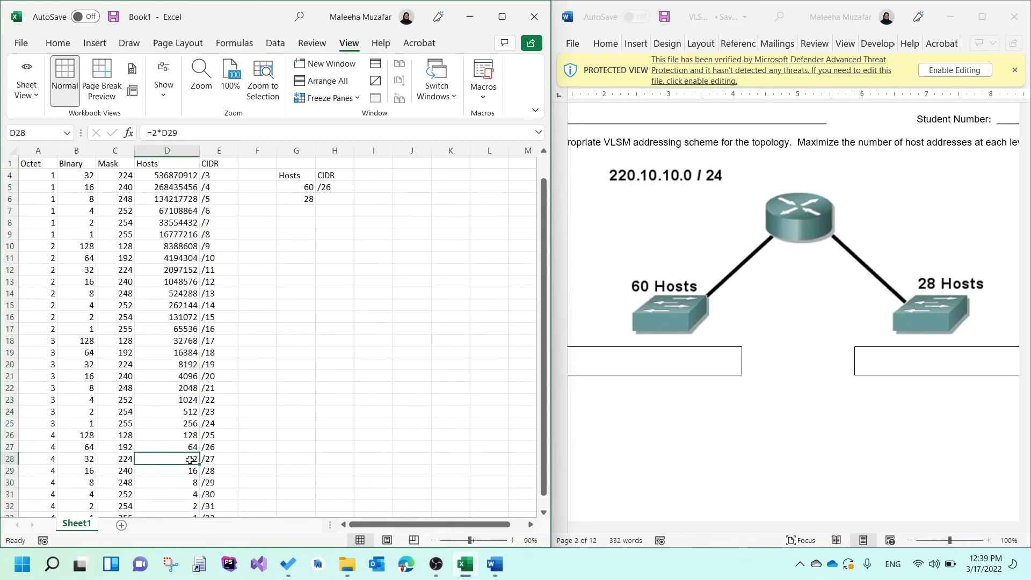
left_click(218, 459)
left_click(333, 200)
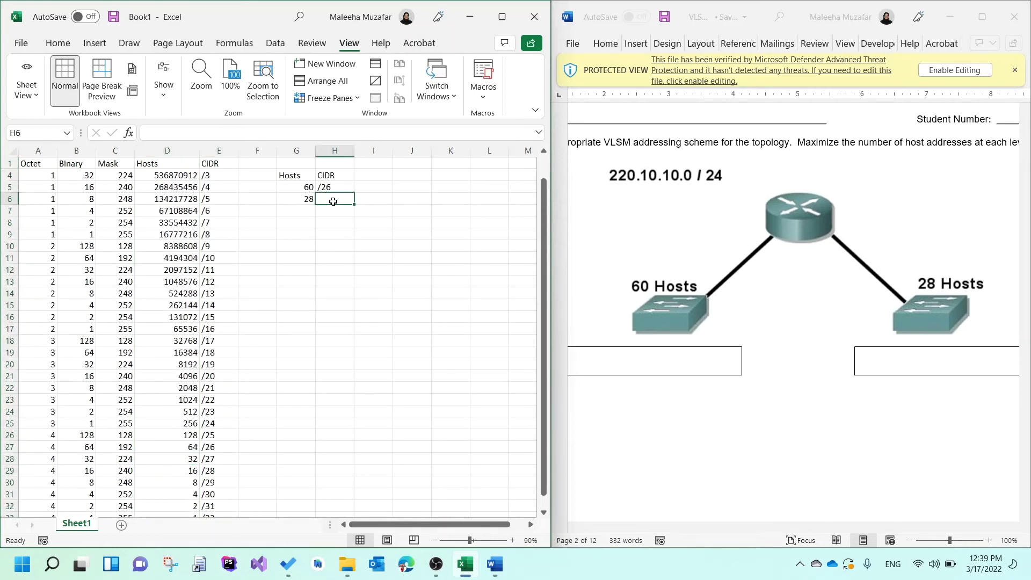
type("/27")
key("Return")
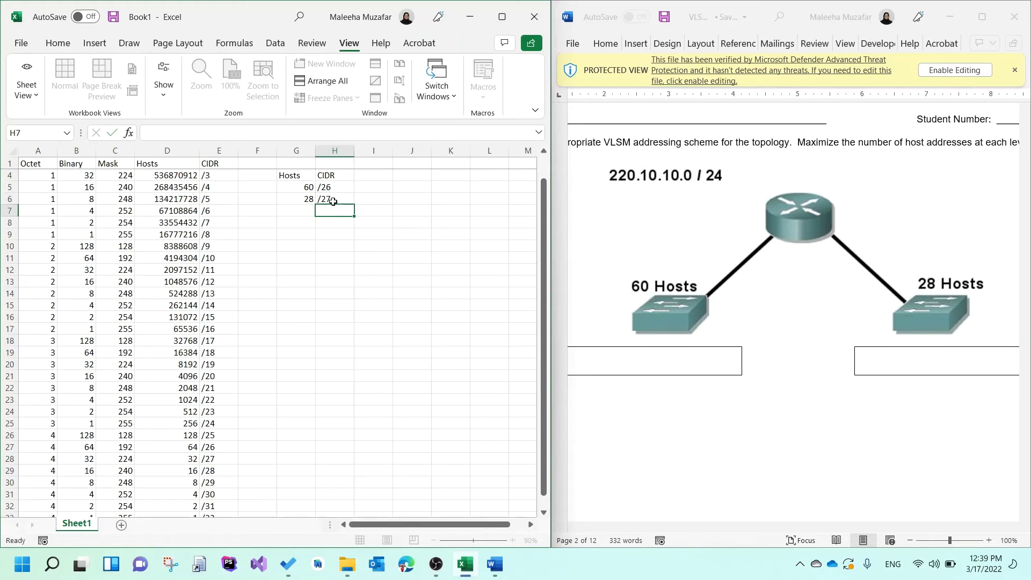
scroll(398, 288, "up", 1)
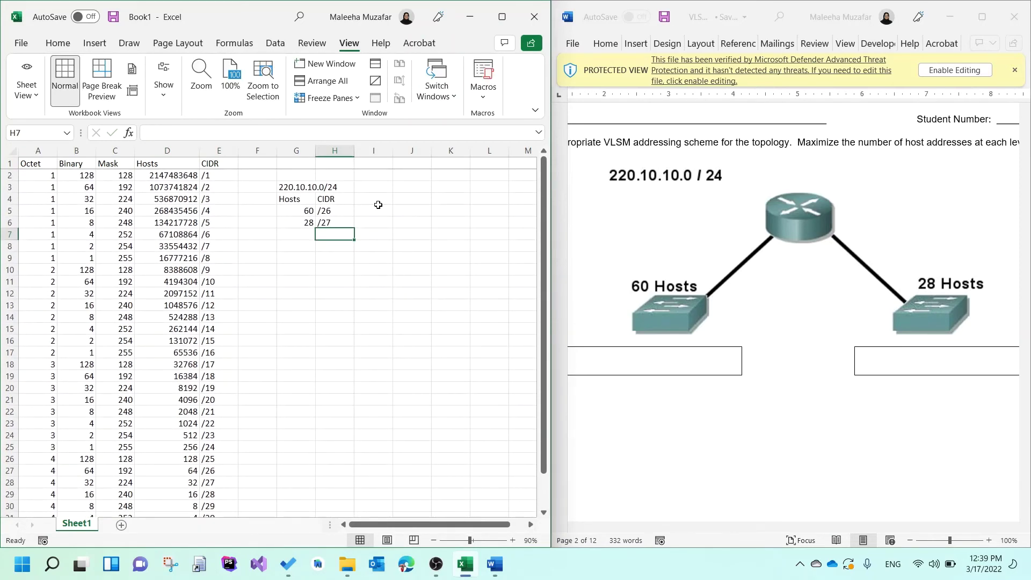
Add a widened column headed subnet addr in I4 and enter 220.10.10.0 in I5 for the 60-host subnet
left_click(382, 200)
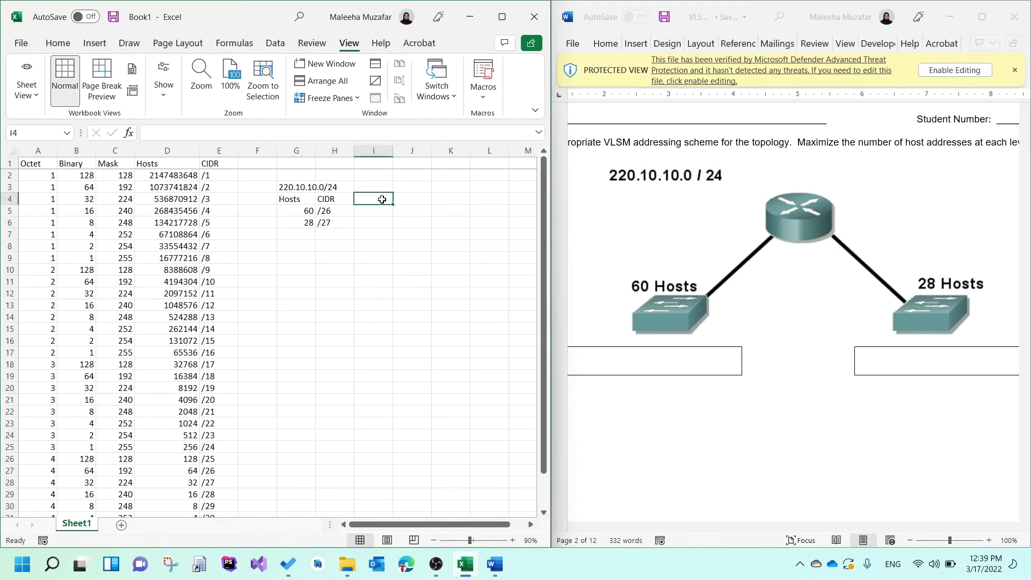
type("subnet add")
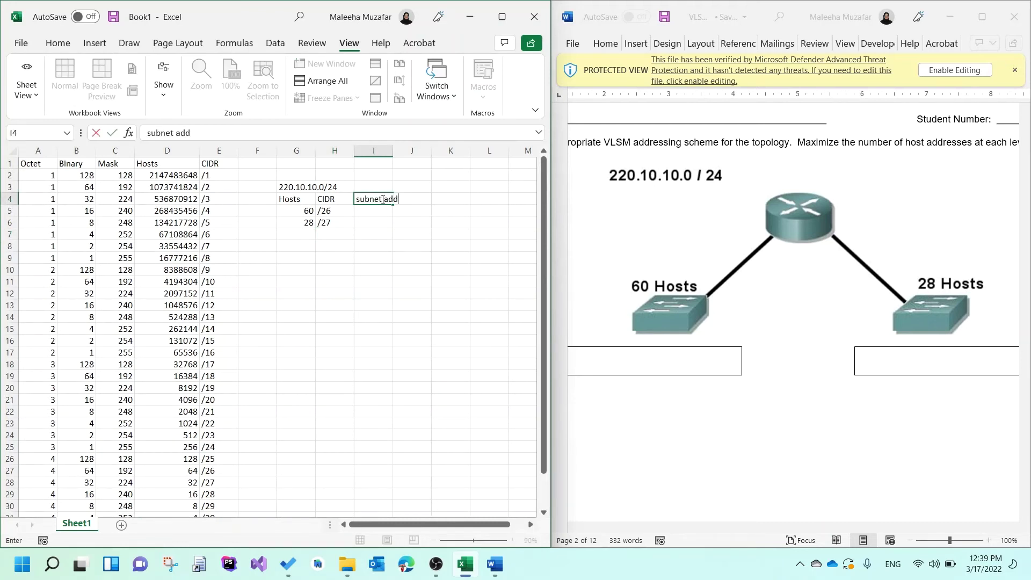
type("r")
key("Return")
left_click_drag(393, 152, 428, 151)
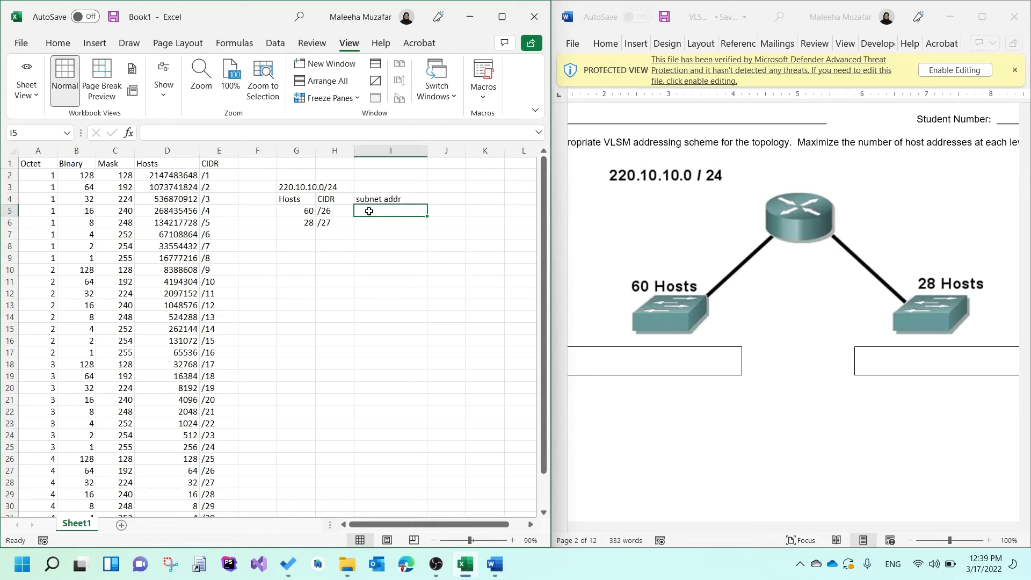
type("220.10.10.0")
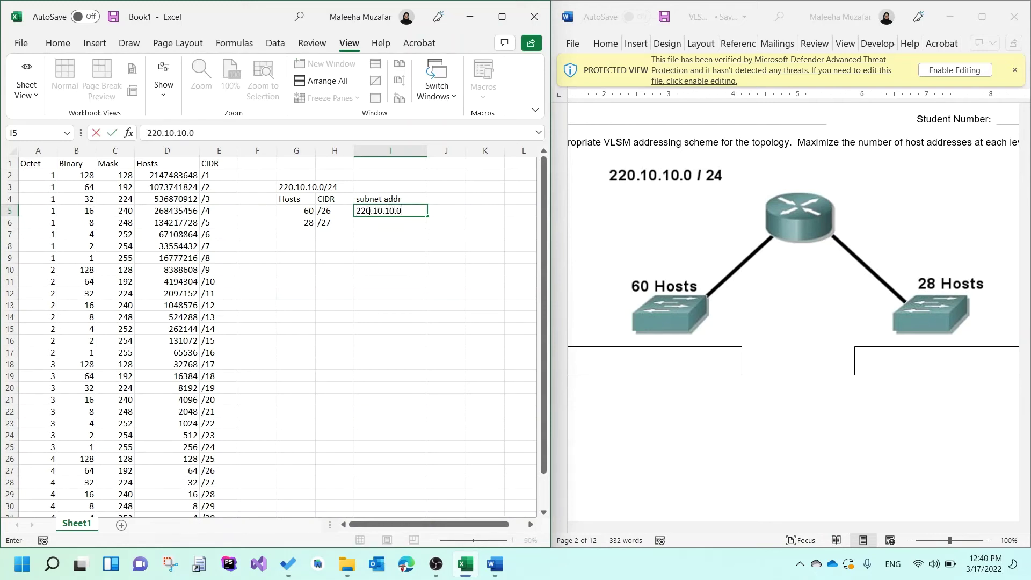
key("Return")
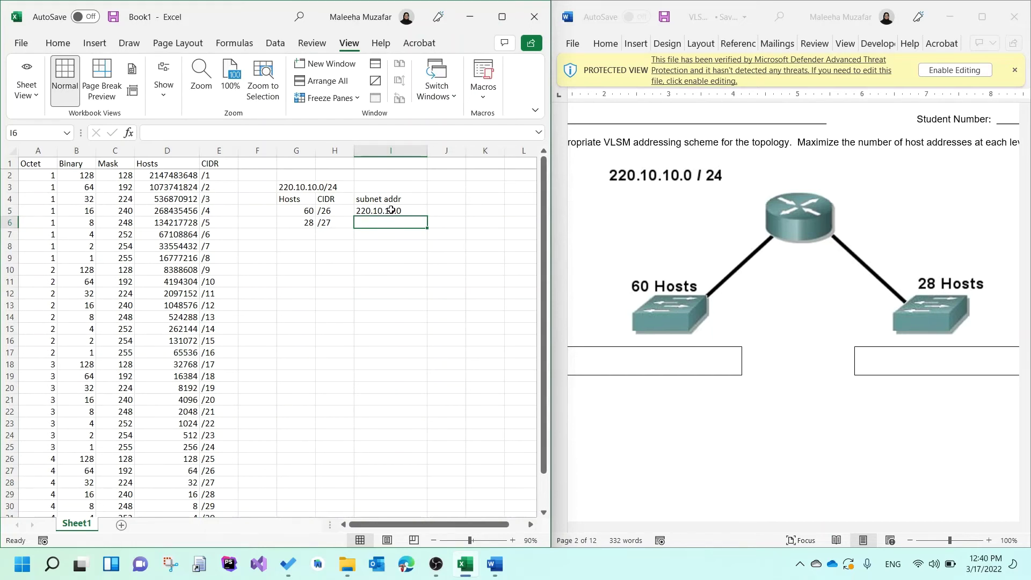
Look up the octet and binary value in the /26 row and enter the next subnet address, 220.10.10.64, in I6
left_click(340, 212)
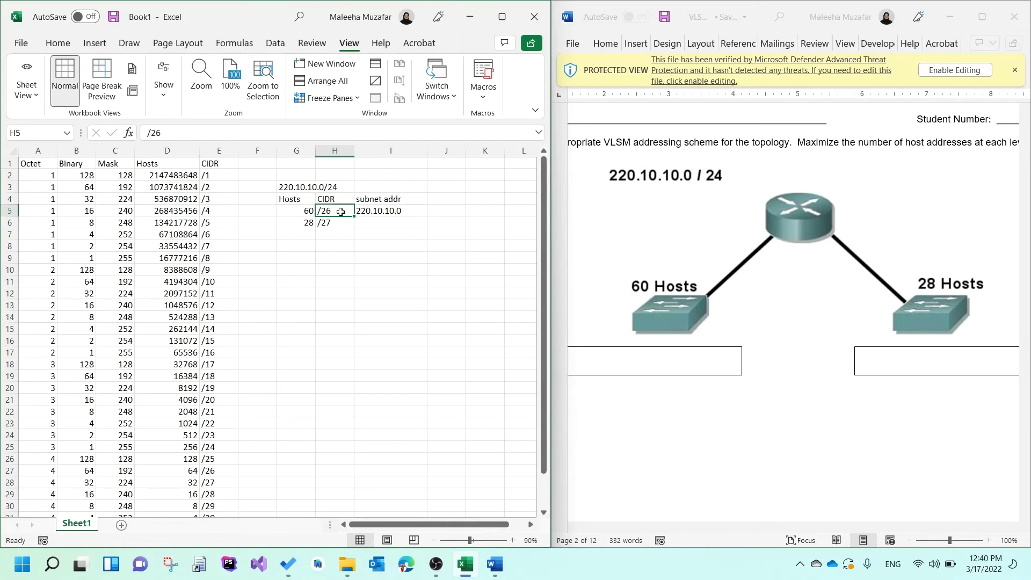
left_click(225, 475)
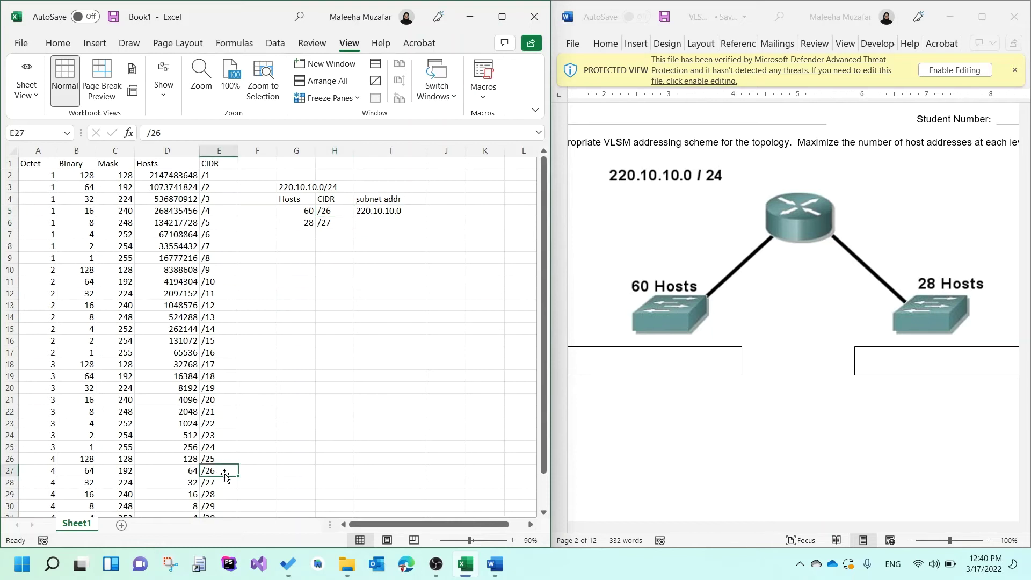
left_click(68, 471)
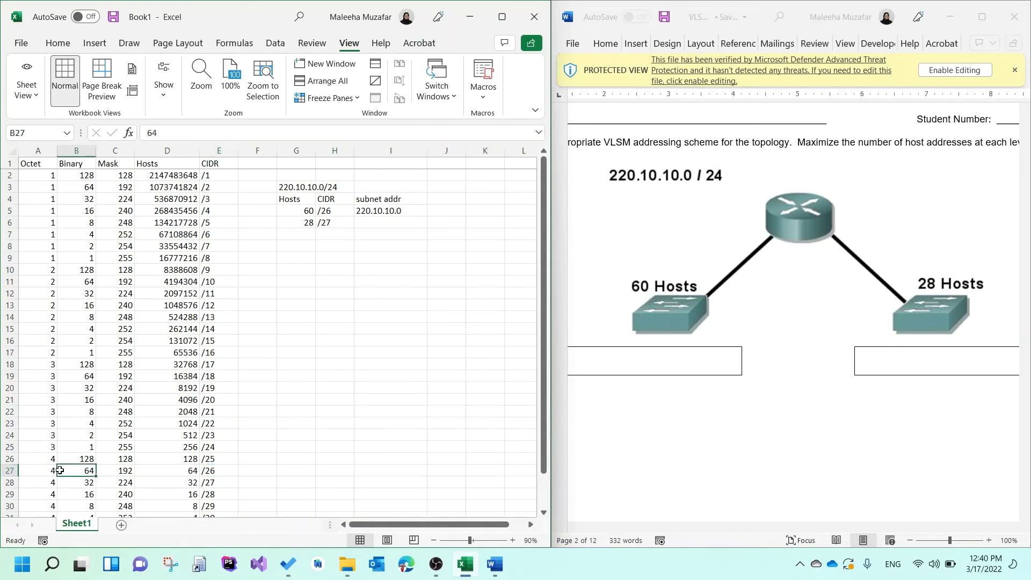
left_click(48, 474)
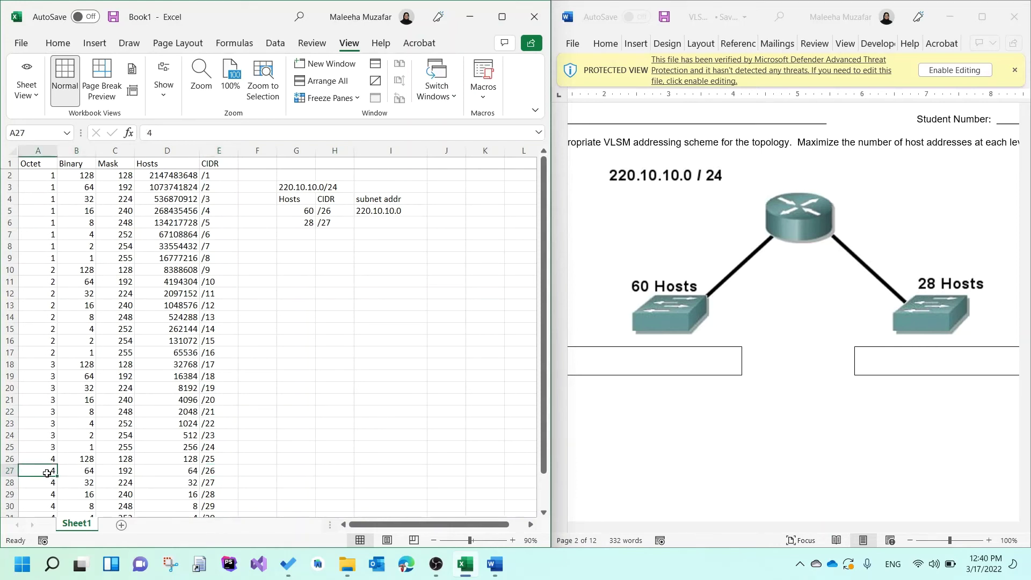
left_click(75, 475)
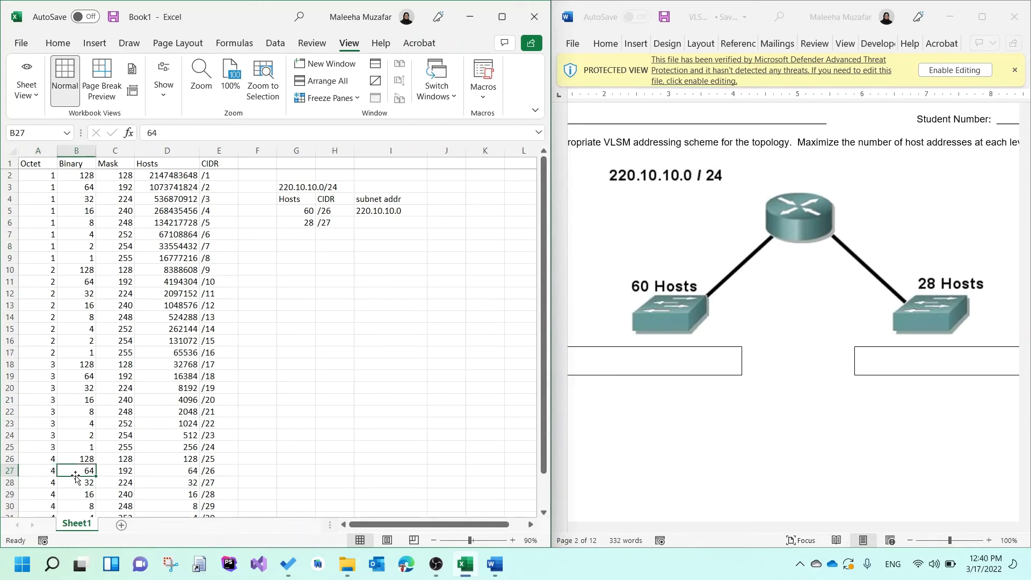
left_click(387, 223)
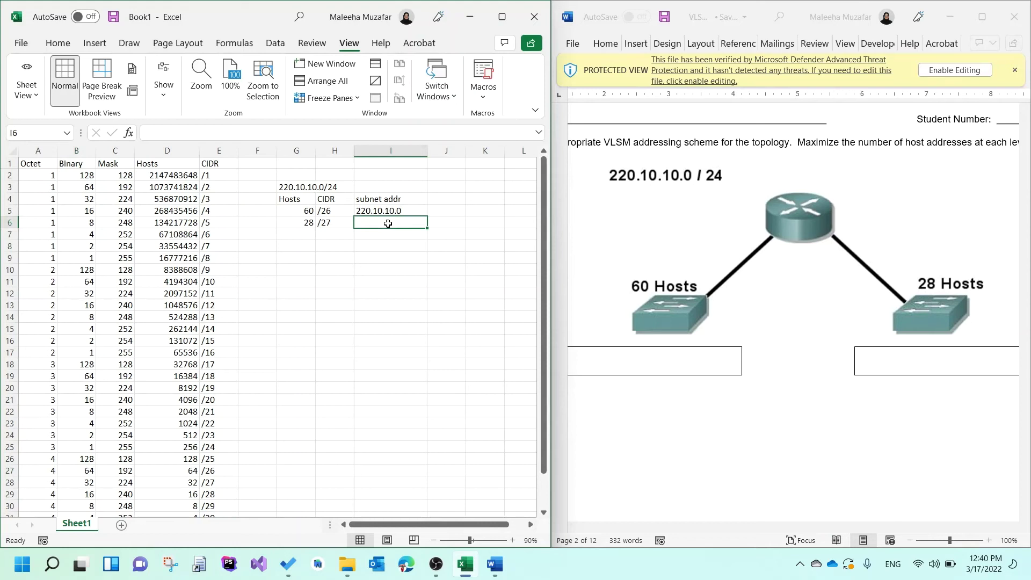
type("220.1")
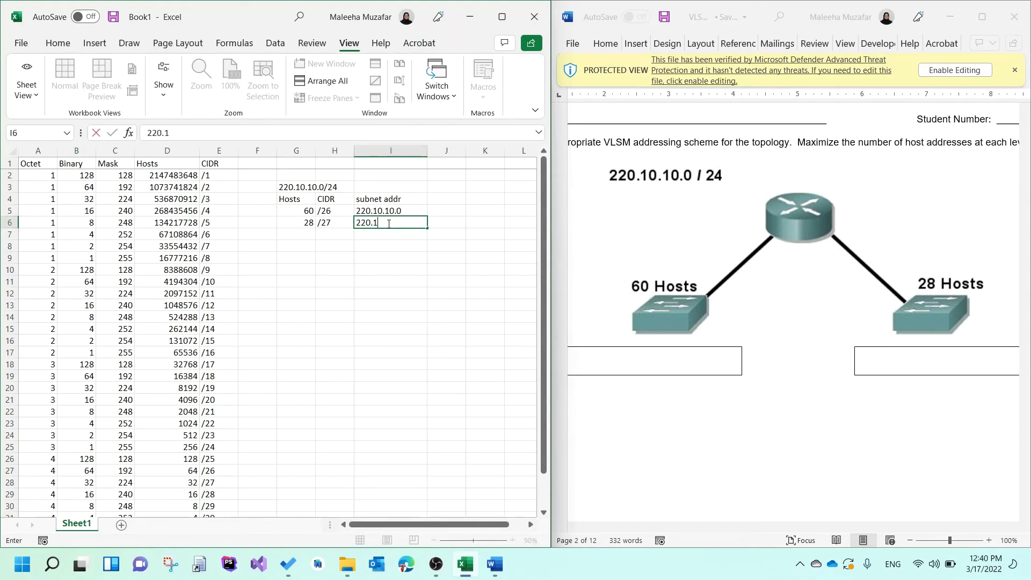
type("0.10.64")
left_click(413, 268)
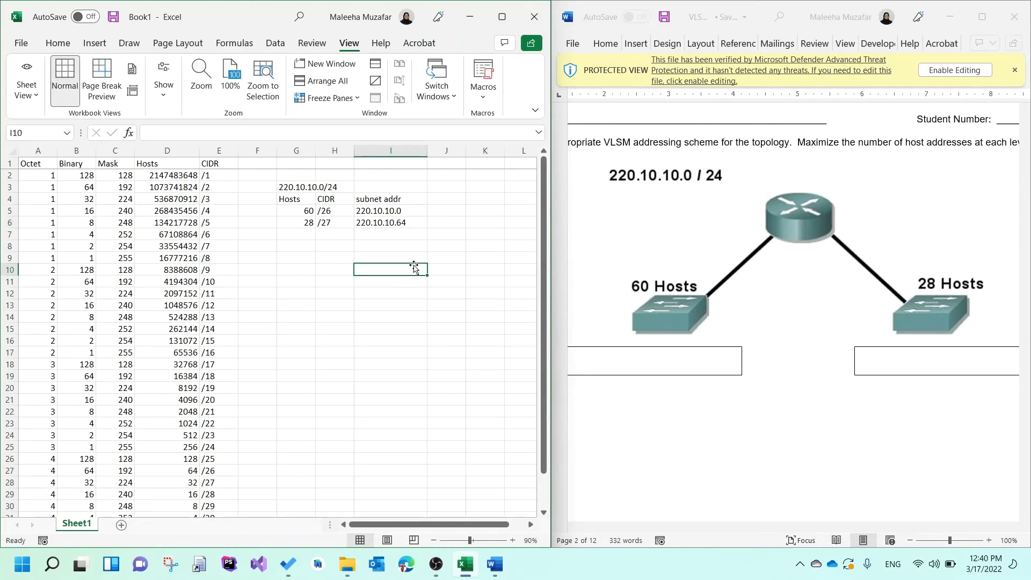
Look up the octet and binary value in the /27 row and enter the following subnet address, 220.10.10.96, in I7
left_click(376, 233)
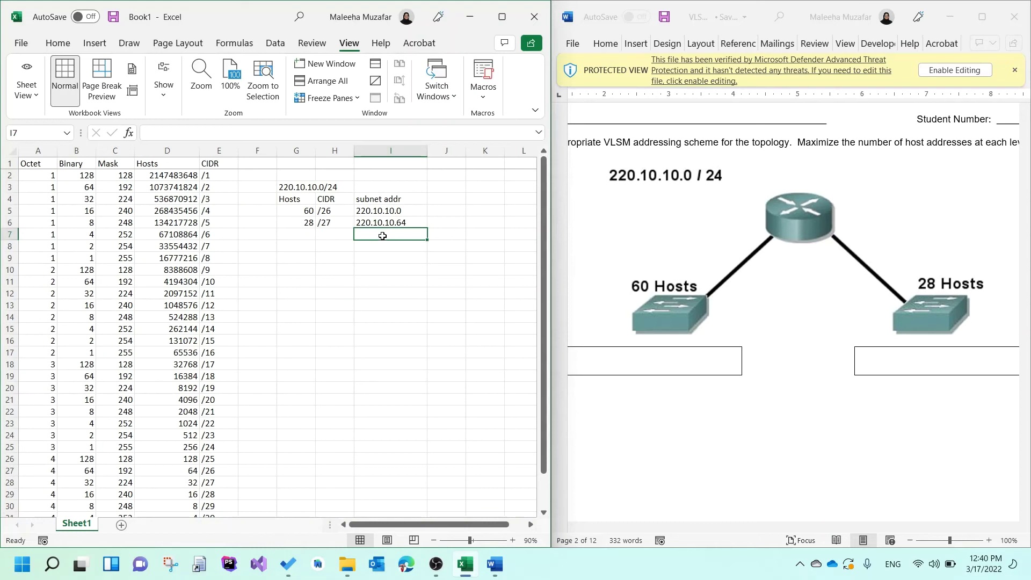
left_click(333, 228)
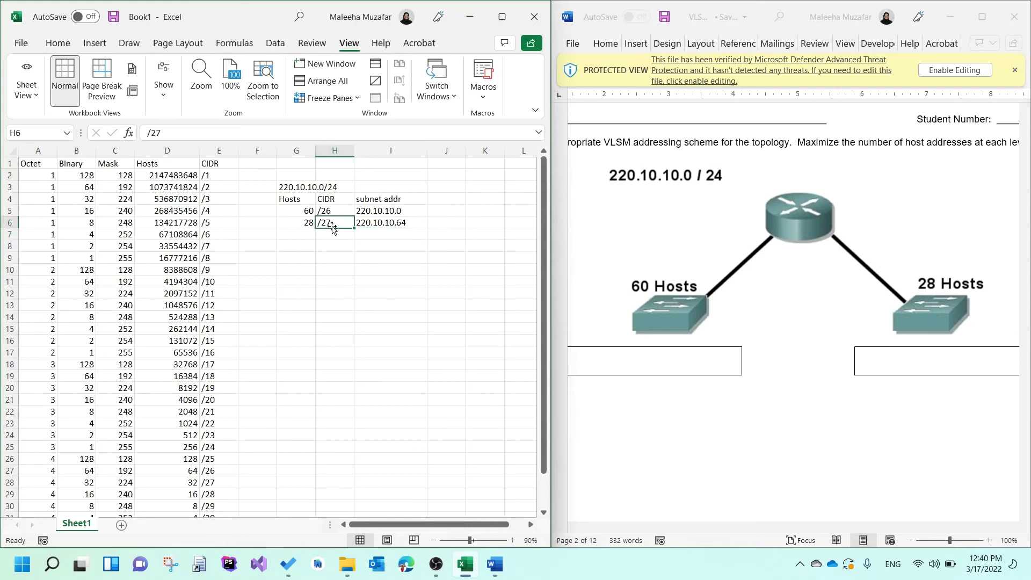
left_click(229, 483)
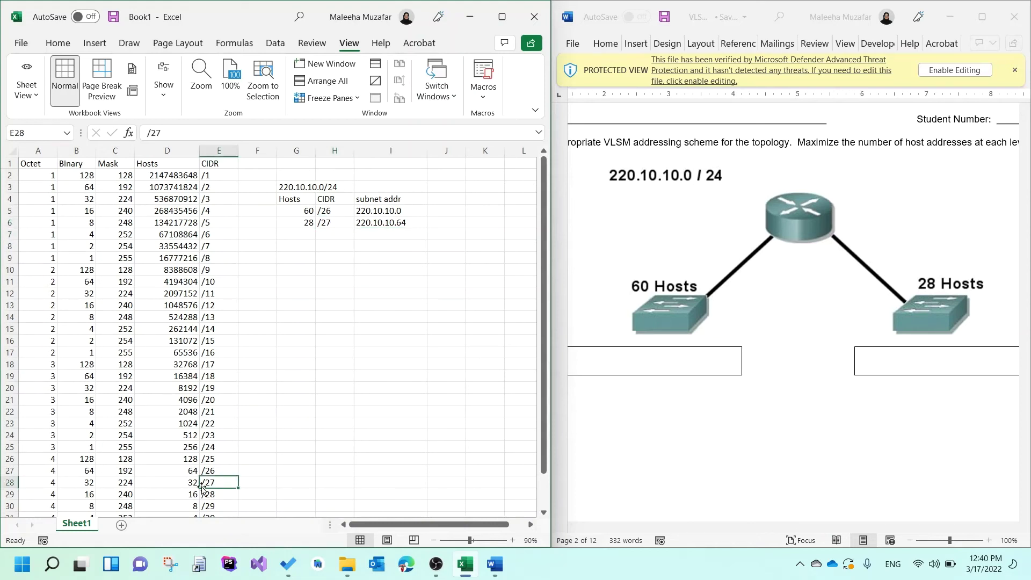
left_click(73, 485)
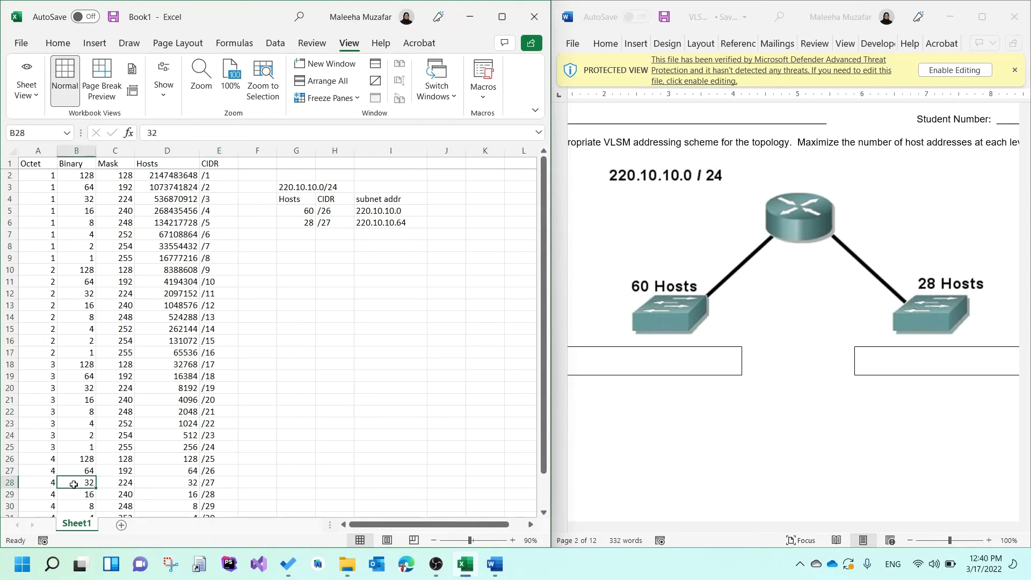
left_click(42, 485)
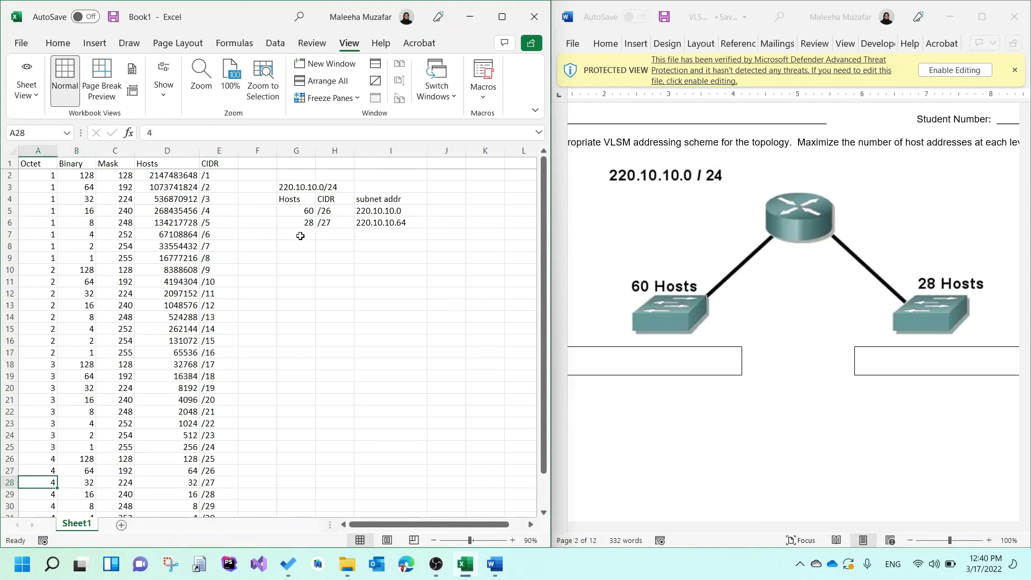
left_click(357, 230)
type("2")
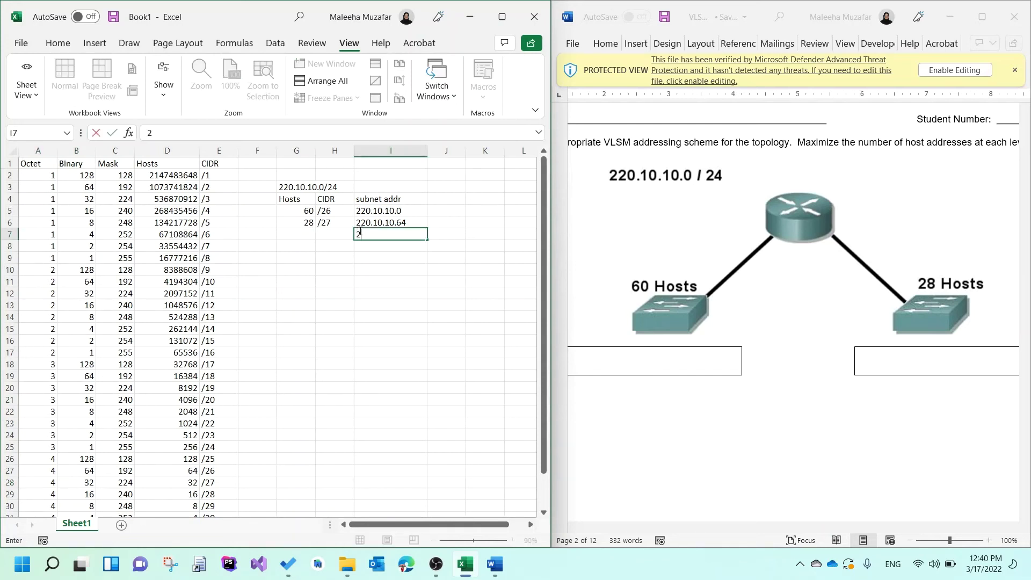
type("20.10.10.")
left_click(410, 235)
type("9")
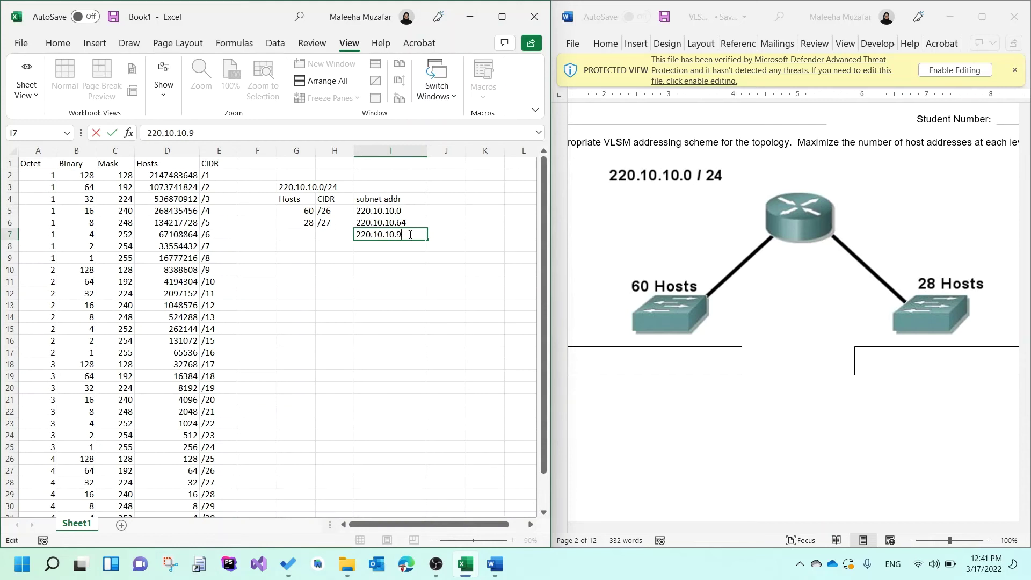
type("6")
left_click(409, 278)
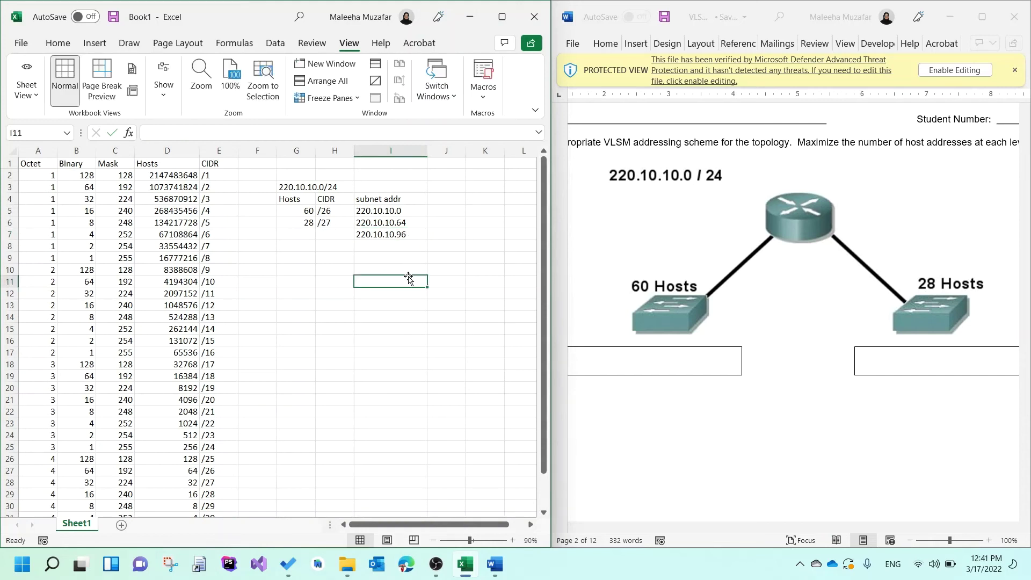
Widen column J and add the heading broadcast addr in J4
left_click_drag(466, 149, 495, 148)
left_click(455, 196)
type("bro")
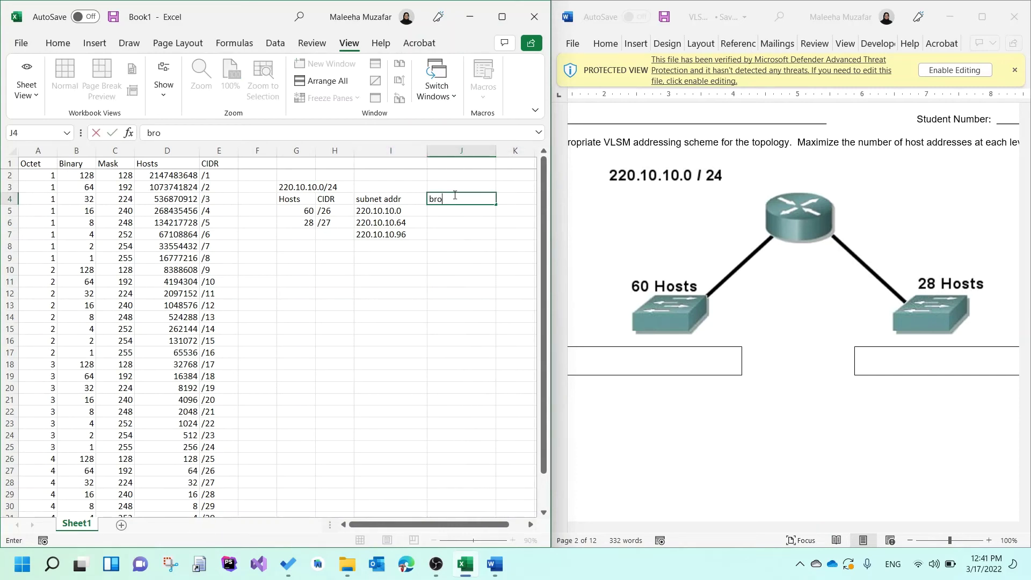
type("adcast addr")
key("Return")
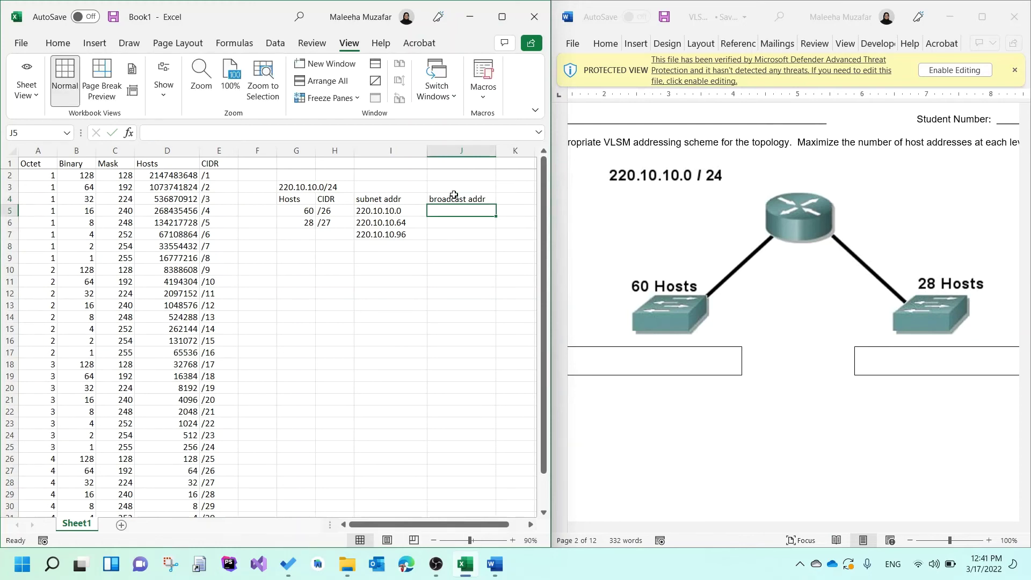
left_click(454, 196)
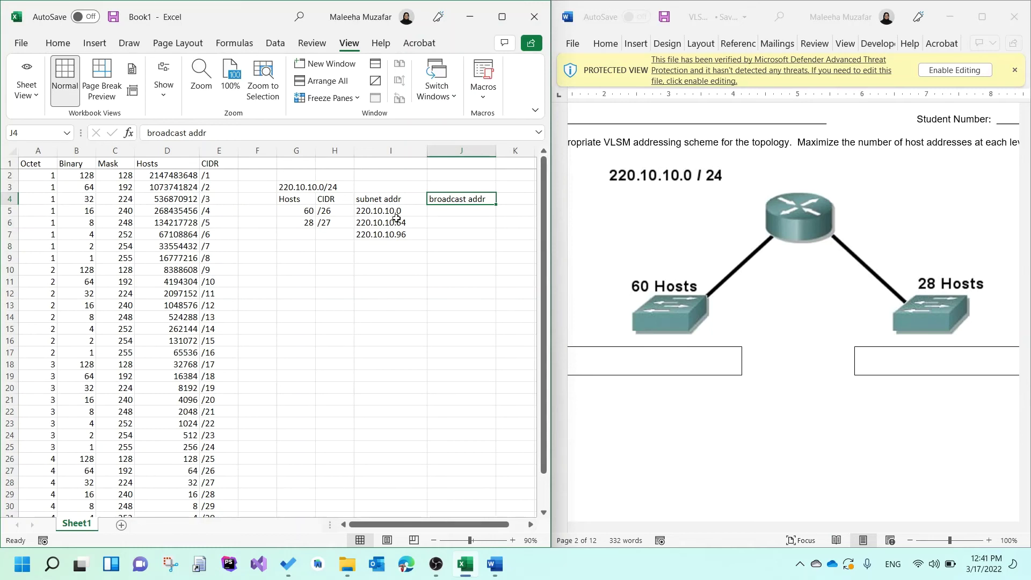
Enter 220.10.10.63 in J5 as the broadcast address of the 60-host subnet
left_click(442, 213)
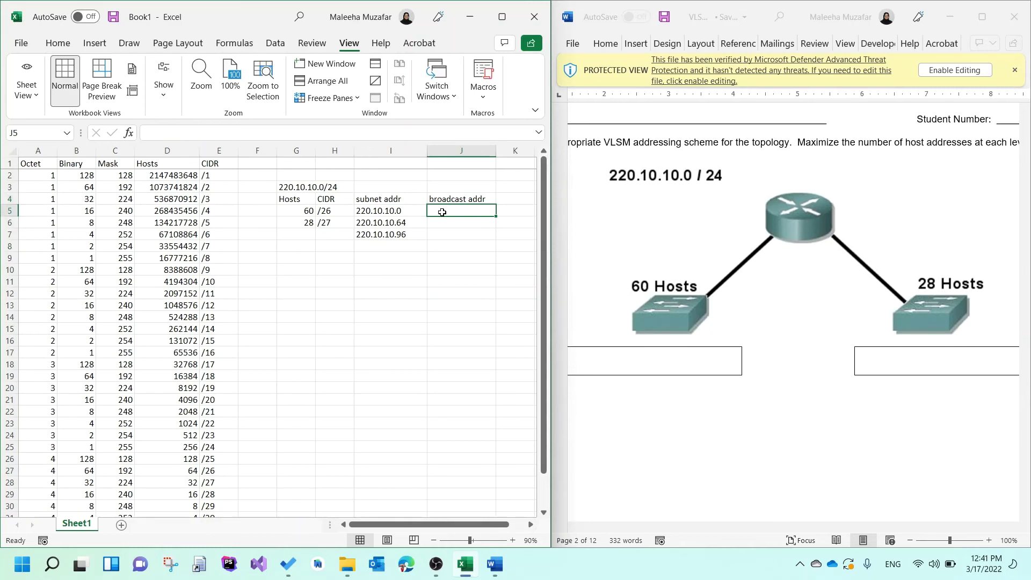
left_click(406, 221)
type("220.1")
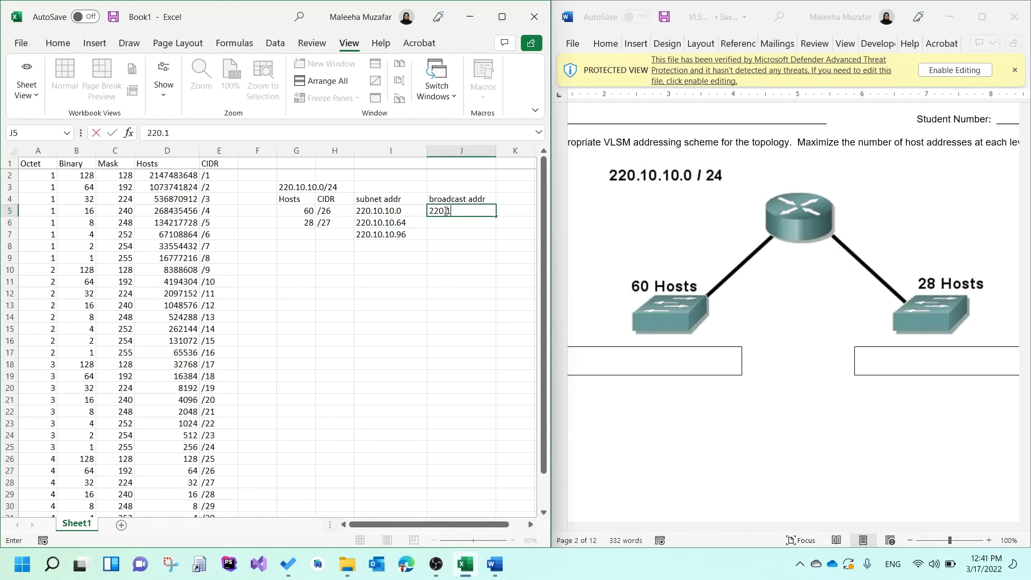
type("0.10.63")
Enter 220.10.10.95 in J6 as the 28-host subnet's broadcast address and check it against the next subnet address
left_click(476, 224)
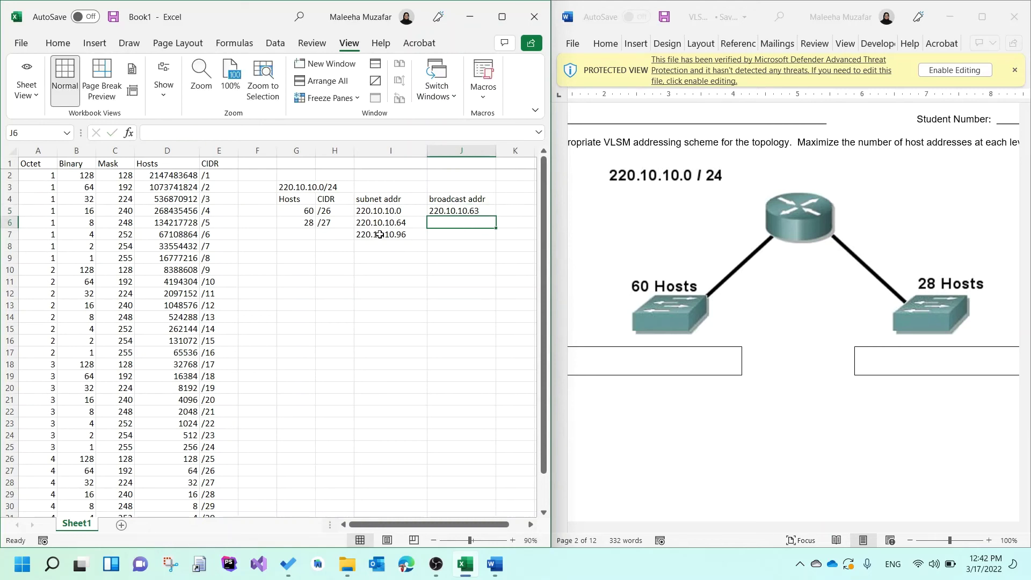
type("22")
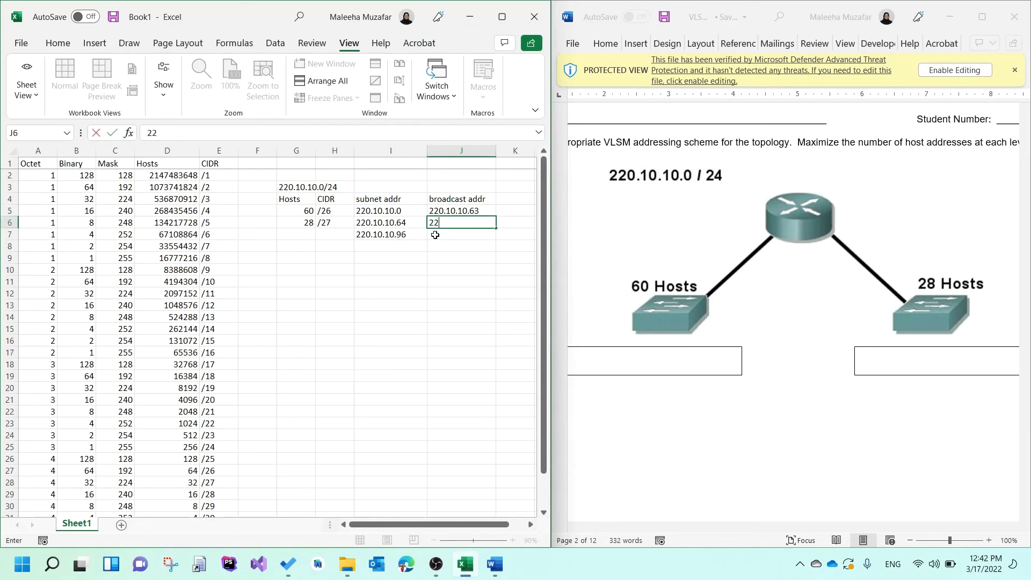
type("0.10.10.95")
left_click(404, 245)
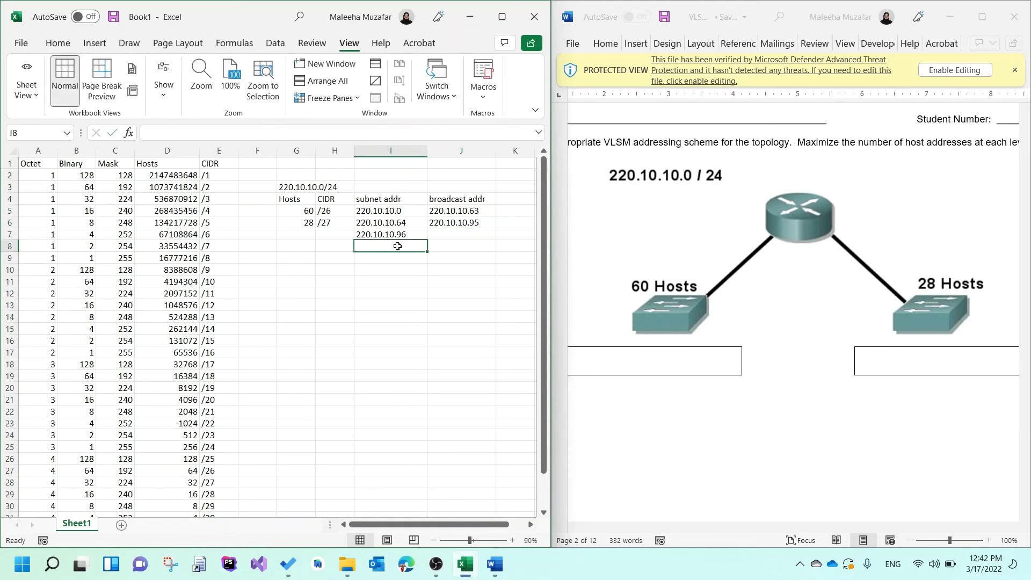
left_click(382, 234)
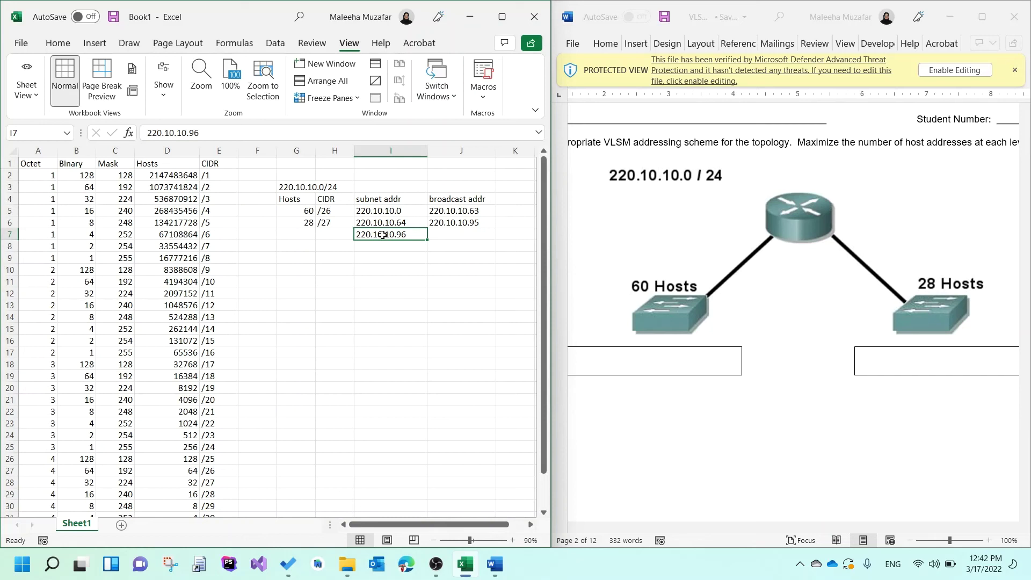
left_click(479, 224)
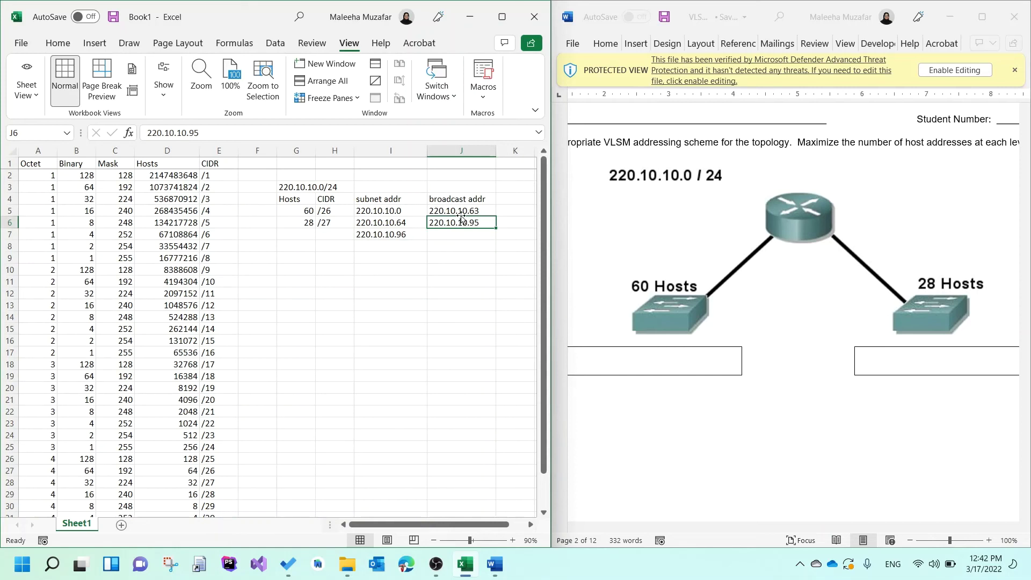
Add the heading First IP in K4 and adjust column K to a moderately wider width
scroll(460, 232, "right", 3)
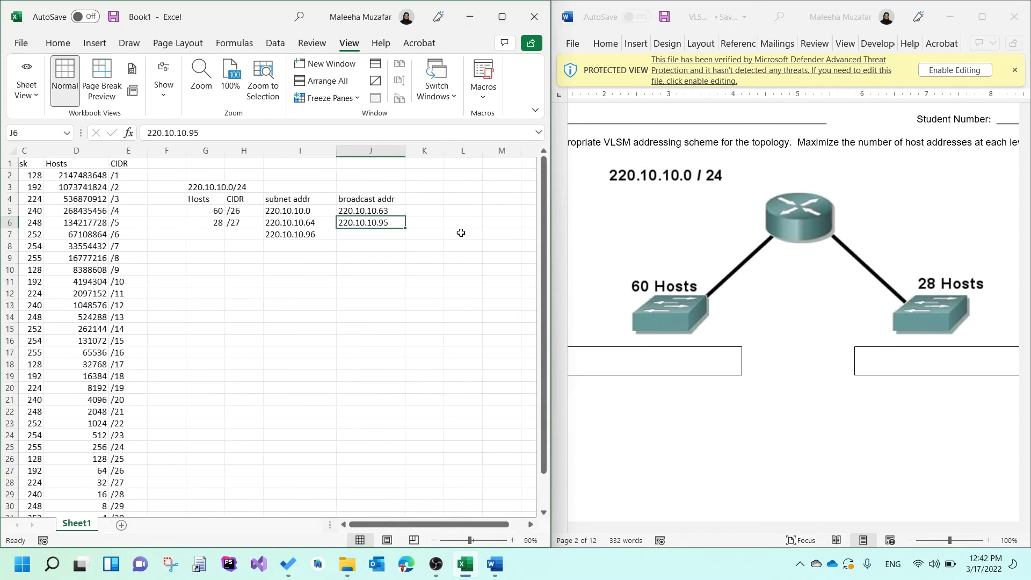
left_click_drag(419, 151, 473, 151)
left_click(411, 200)
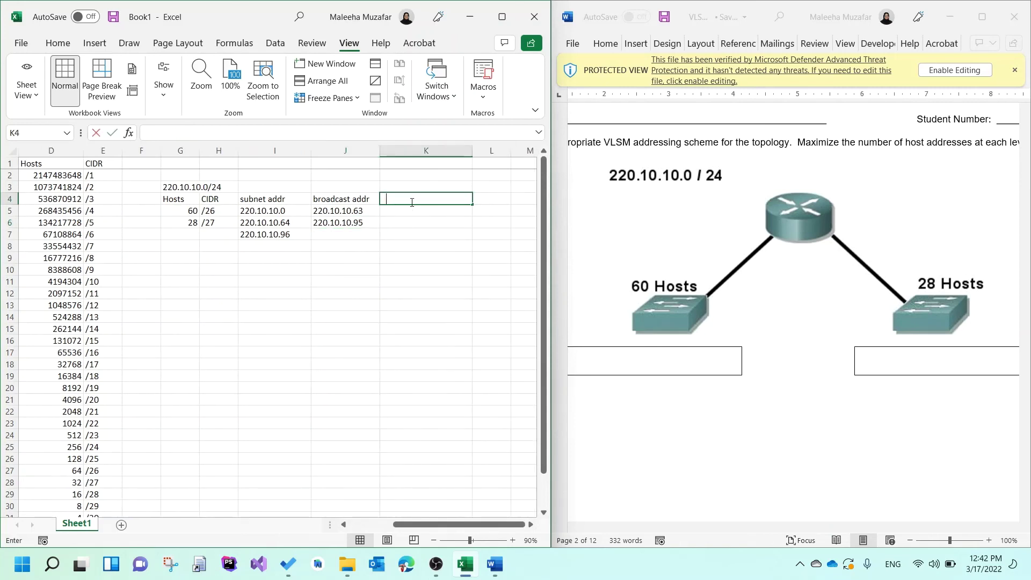
type("First IP")
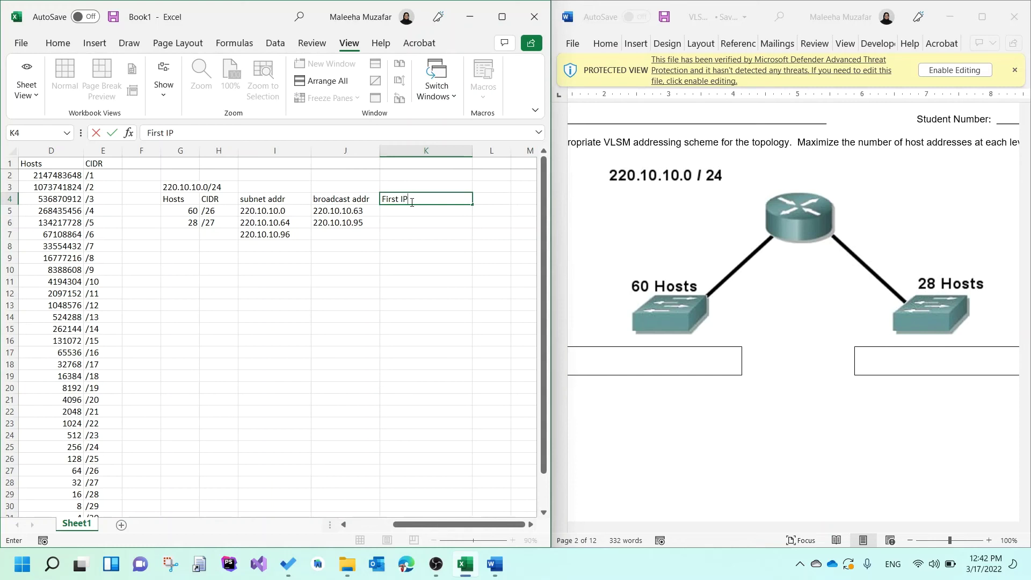
left_click(440, 261)
left_click_drag(473, 151, 454, 151)
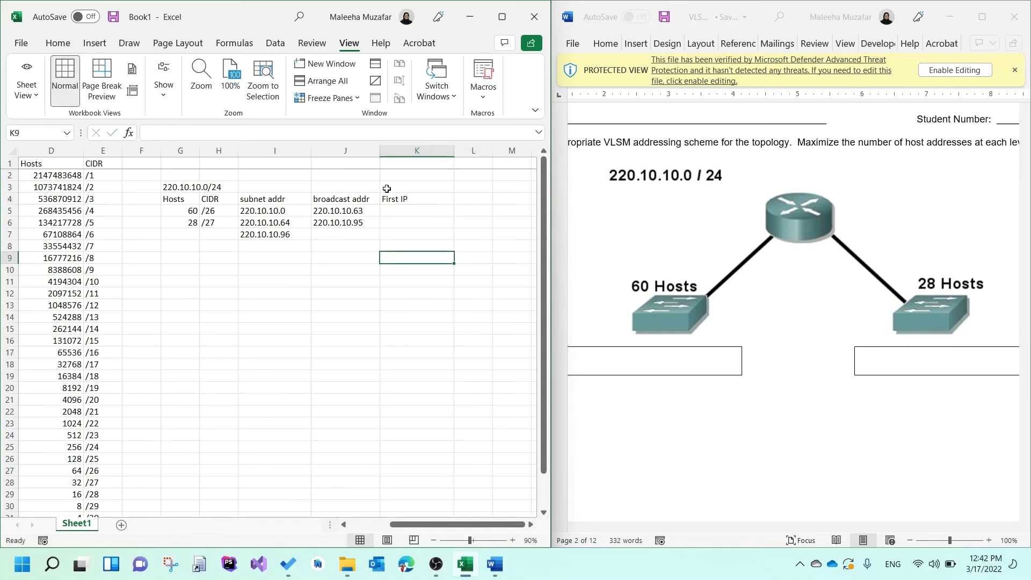
Enter 220.10.10.1 in K5 as the first usable IP of the 60-host subnet
left_click(292, 212)
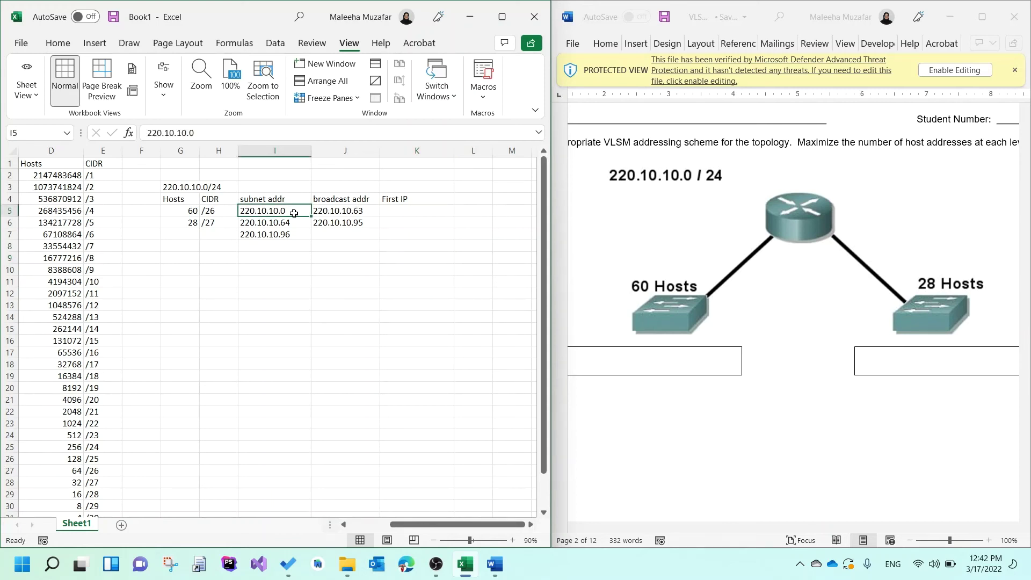
left_click(417, 213)
type("2")
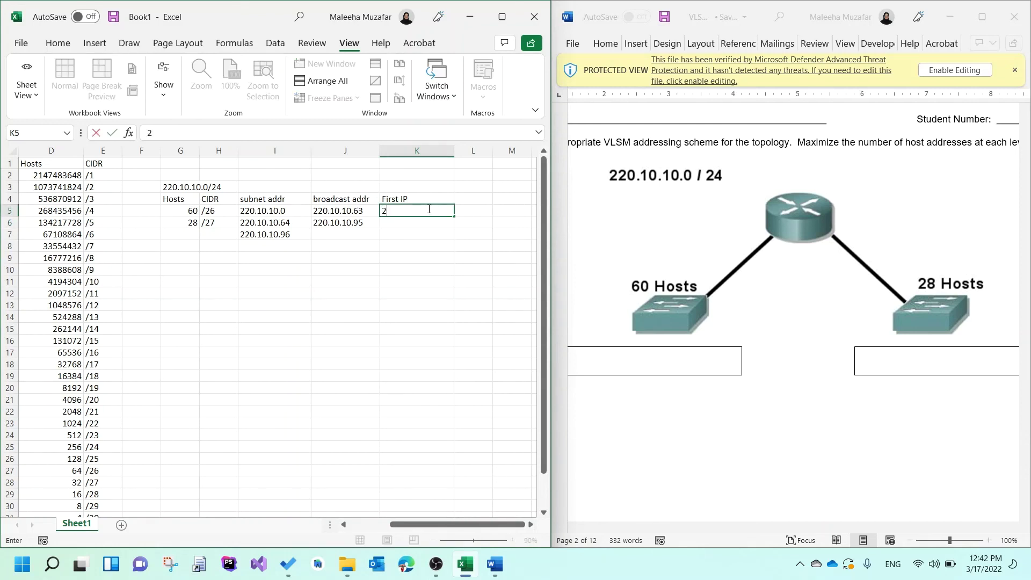
type("20.10.10.1")
key("Return")
Enter 220.10.10.65 in K6 as the first usable IP of the 28-host subnet
type("1")
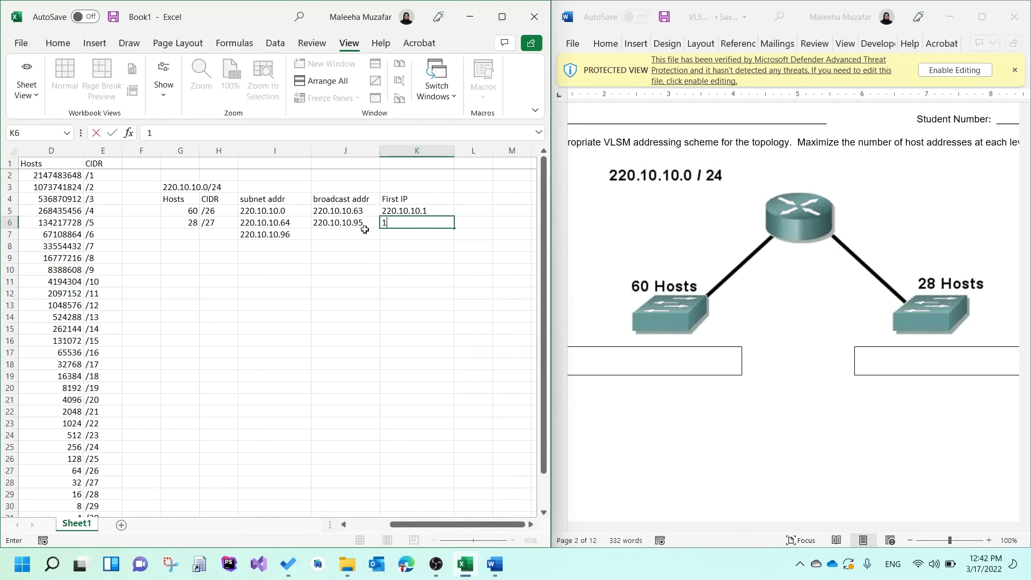
key("BackSpace")
type("220.10.10.65")
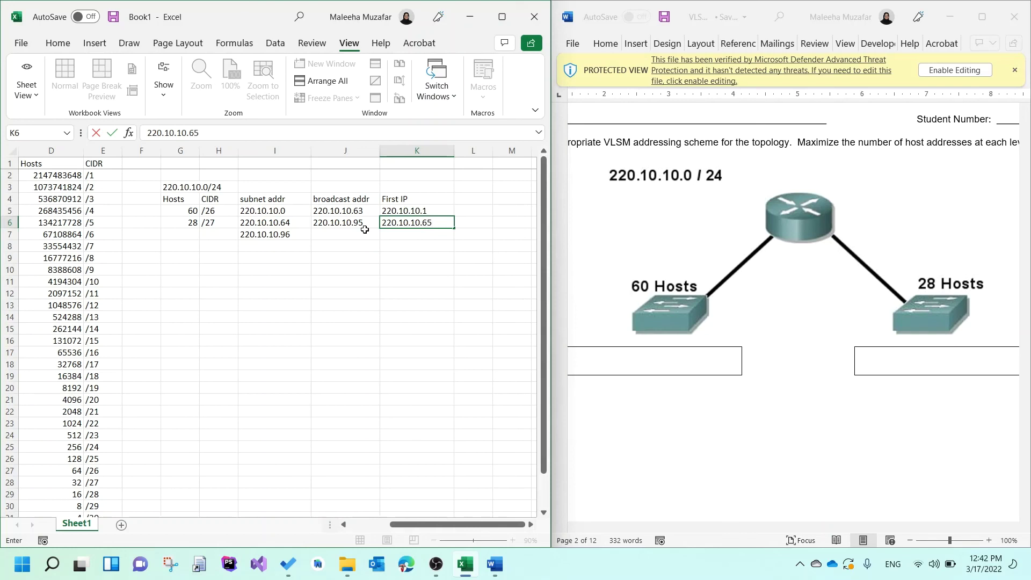
left_click(422, 281)
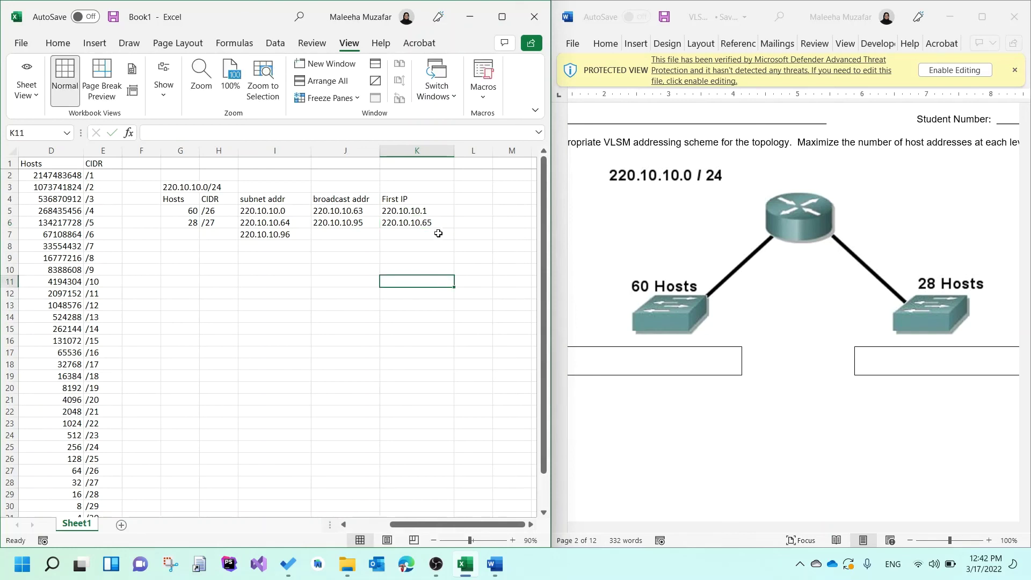
Add the heading Last IP in L4 and widen column L to about the width of column K
left_click(458, 201)
type("Last IP")
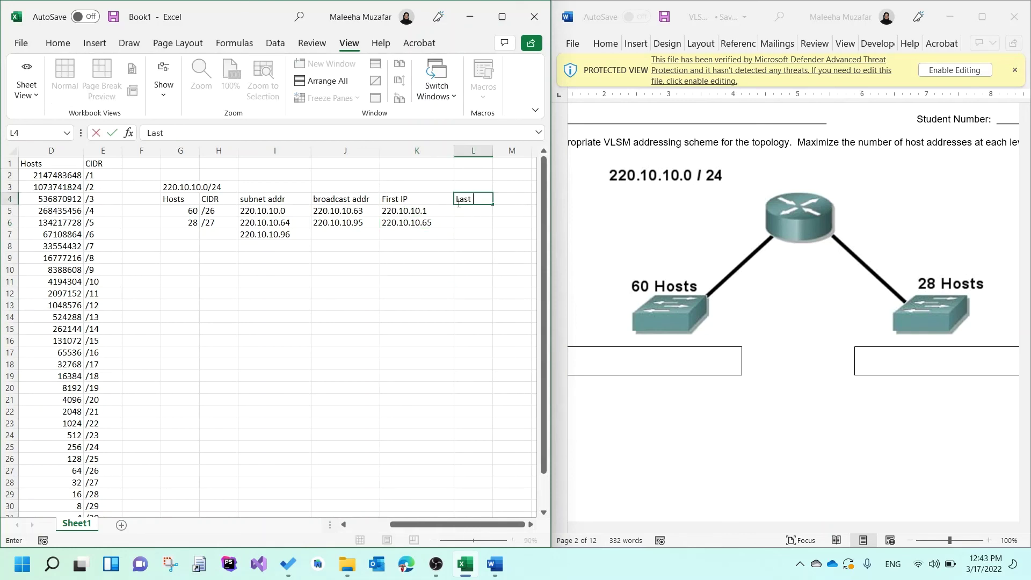
left_click(509, 245)
left_click_drag(493, 150, 527, 151)
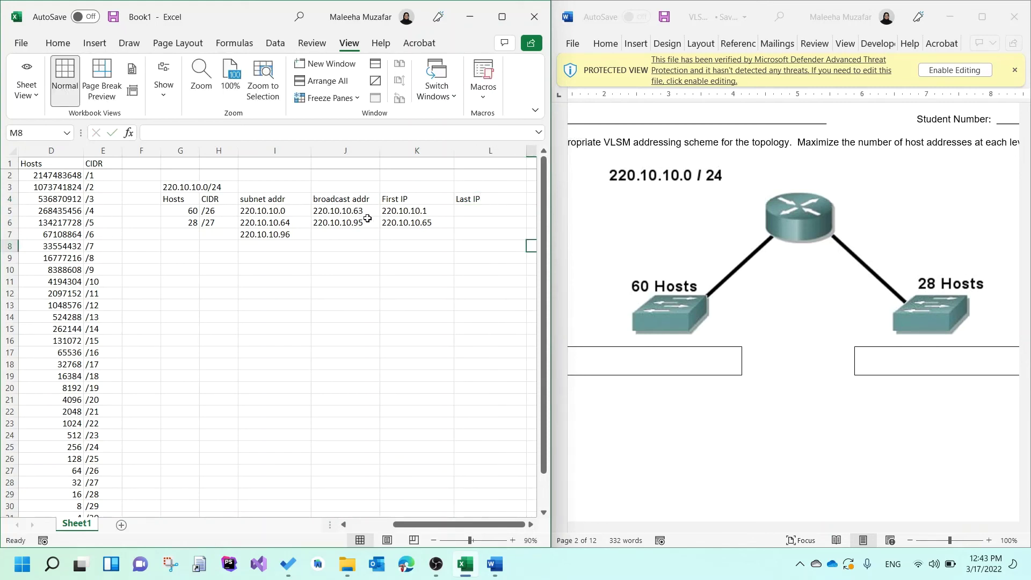
Enter 220.10.10.62 in L5 as the last usable IP of the 60-host subnet, one below its broadcast address
left_click(367, 210)
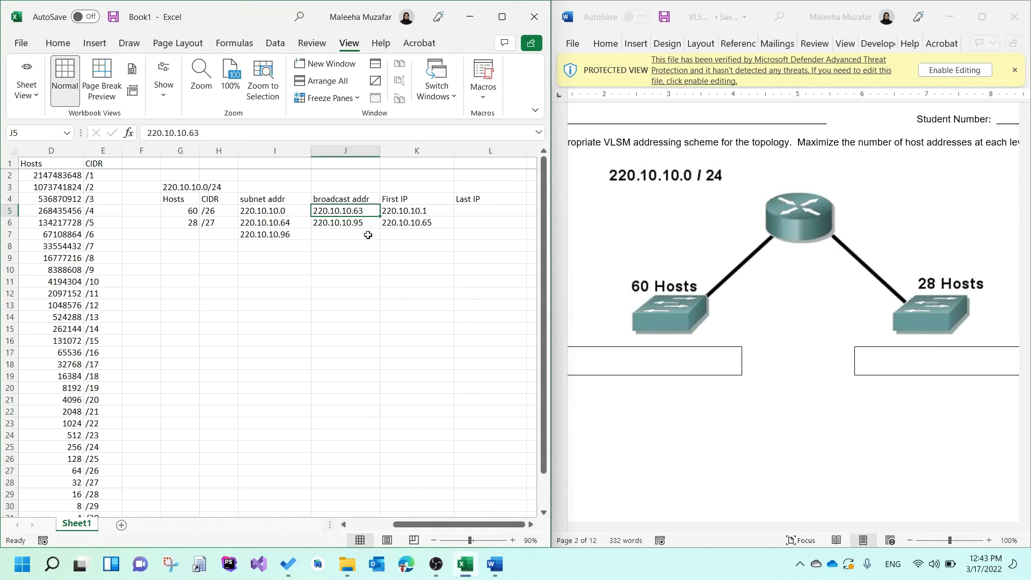
left_click(502, 217)
type("220.1")
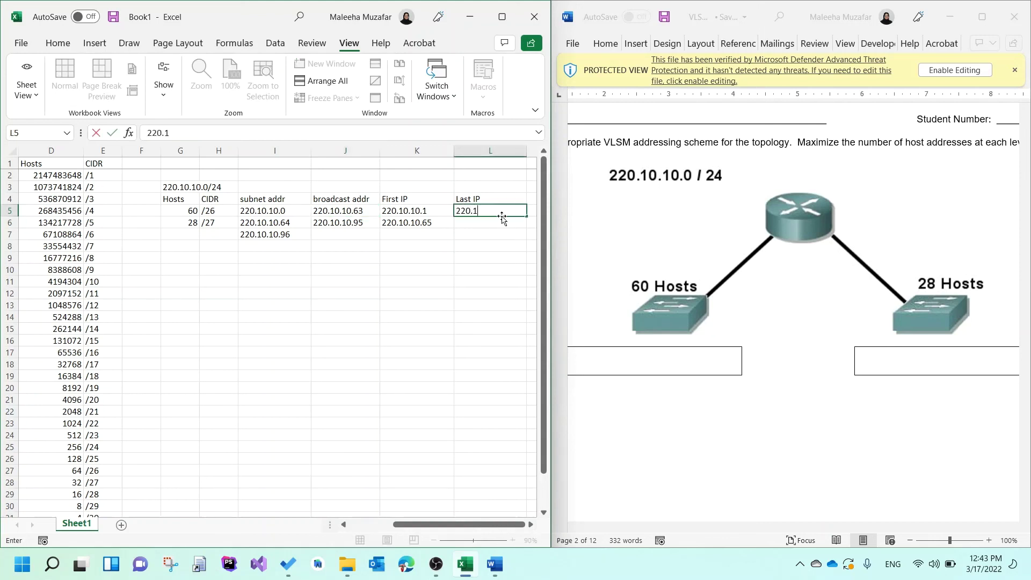
type("0.10")
type(".6")
type("2")
key("Return")
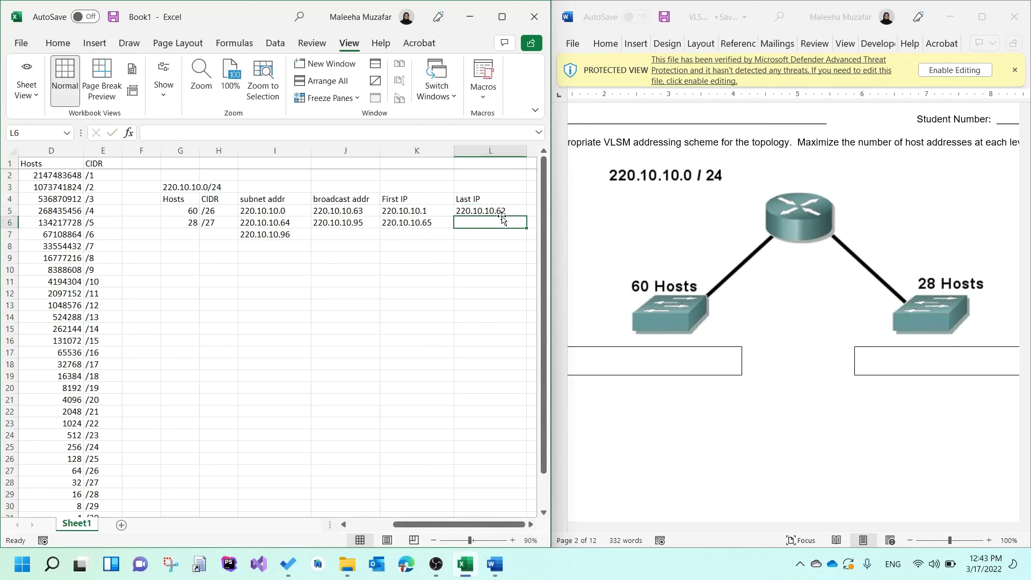
Enter 220.10.10.94 in L6 as the last usable IP of the 28-host subnet
type("220.10.10.")
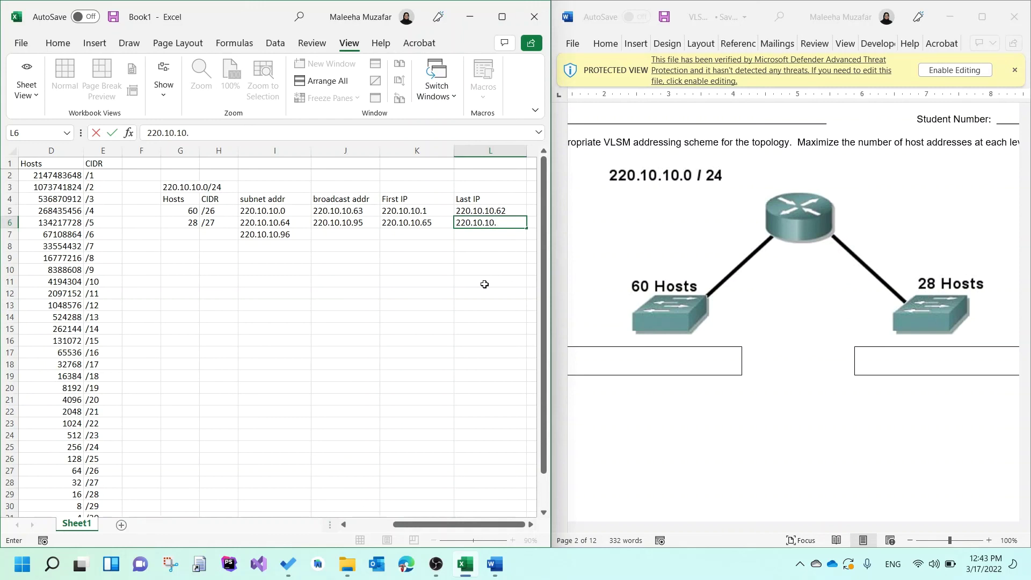
type("94")
left_click(484, 284)
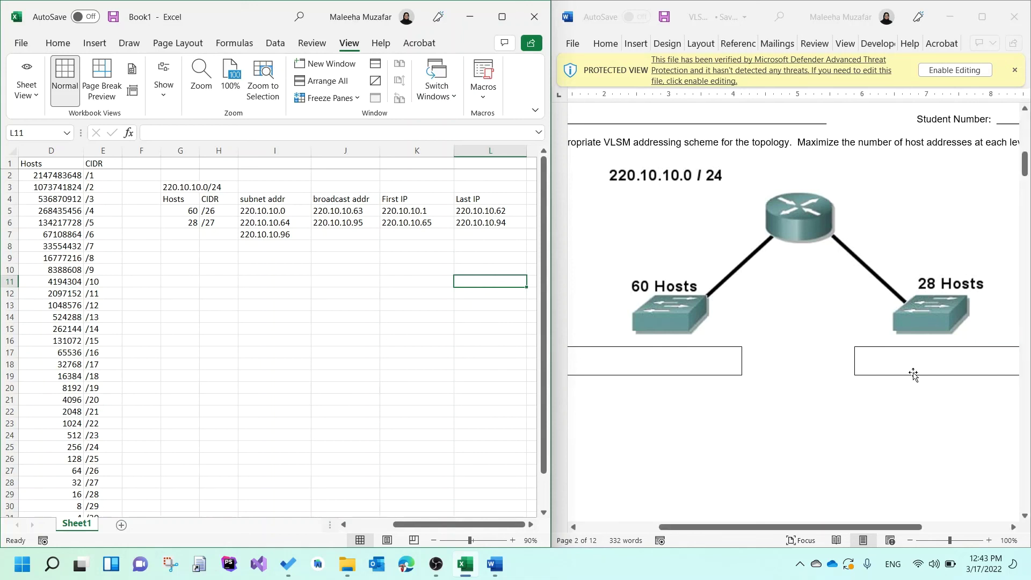
Bring up the VLSM Exercise # 2 topology and enter 2 hosts in both G7 and G8 for its two router-to-router links
scroll(913, 373, "down", 15)
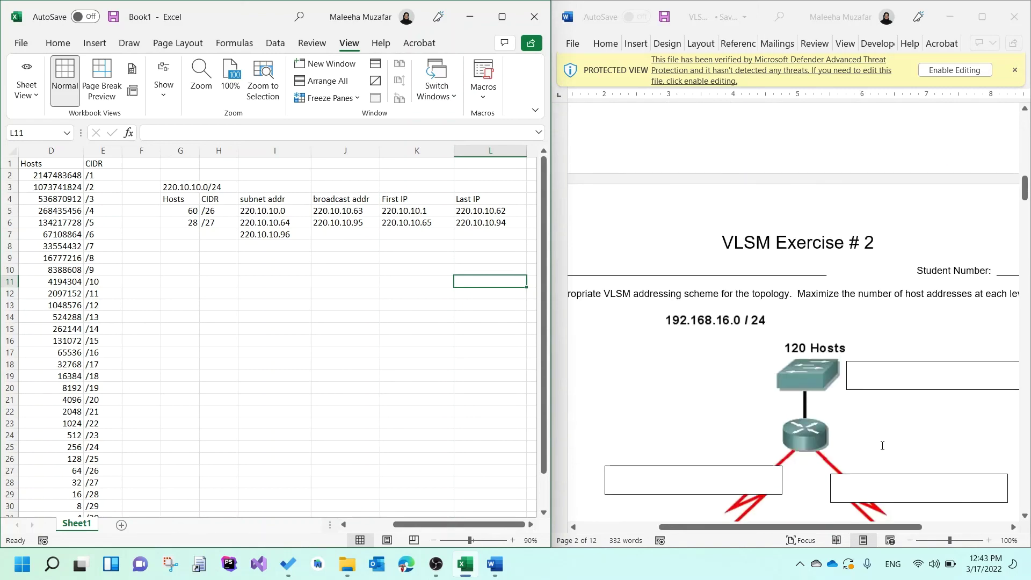
scroll(882, 446, "down", 3)
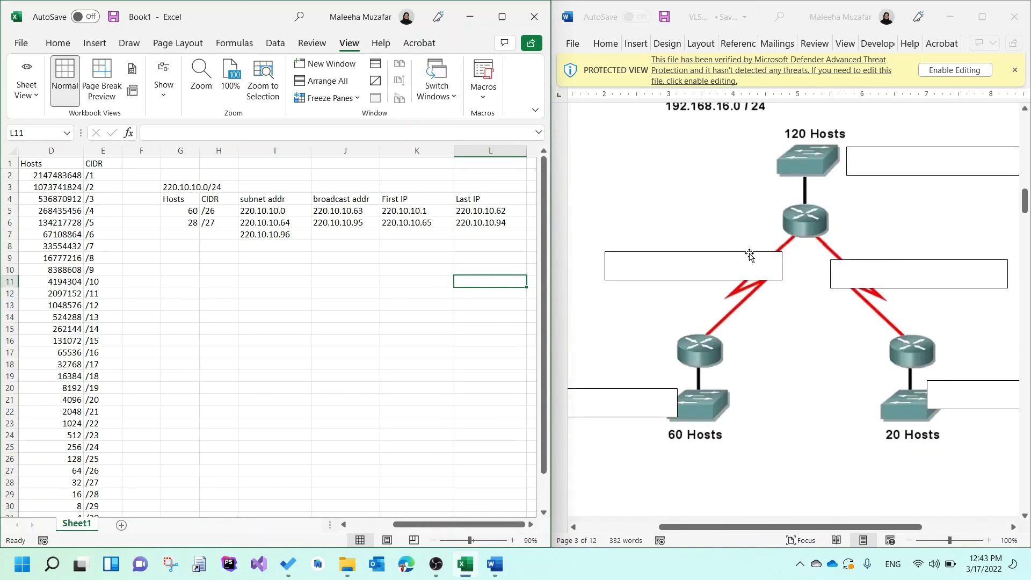
left_click(189, 239)
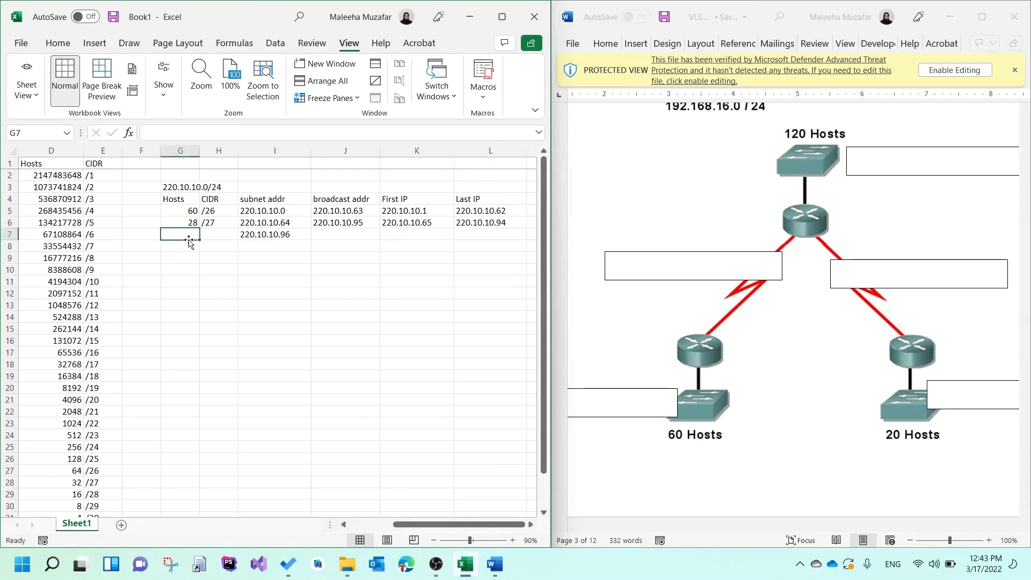
type("2")
key("Return")
type("2")
key("Return")
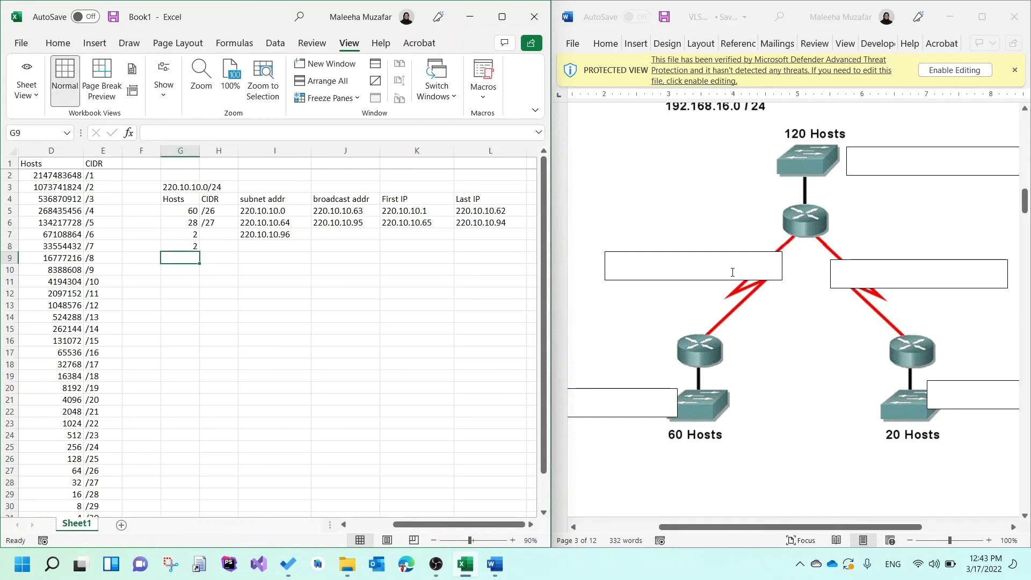
left_click(179, 238)
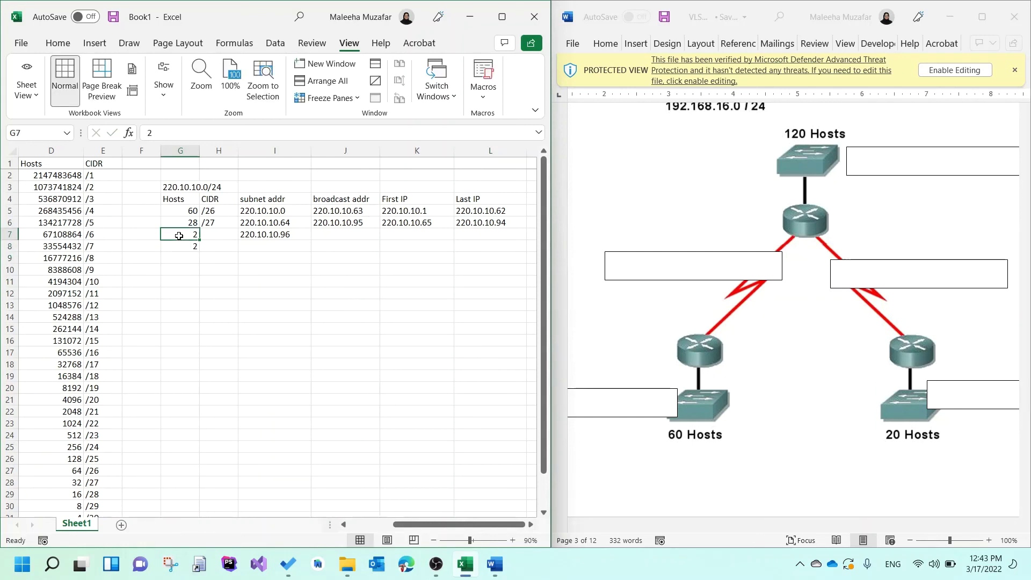
left_click(179, 243)
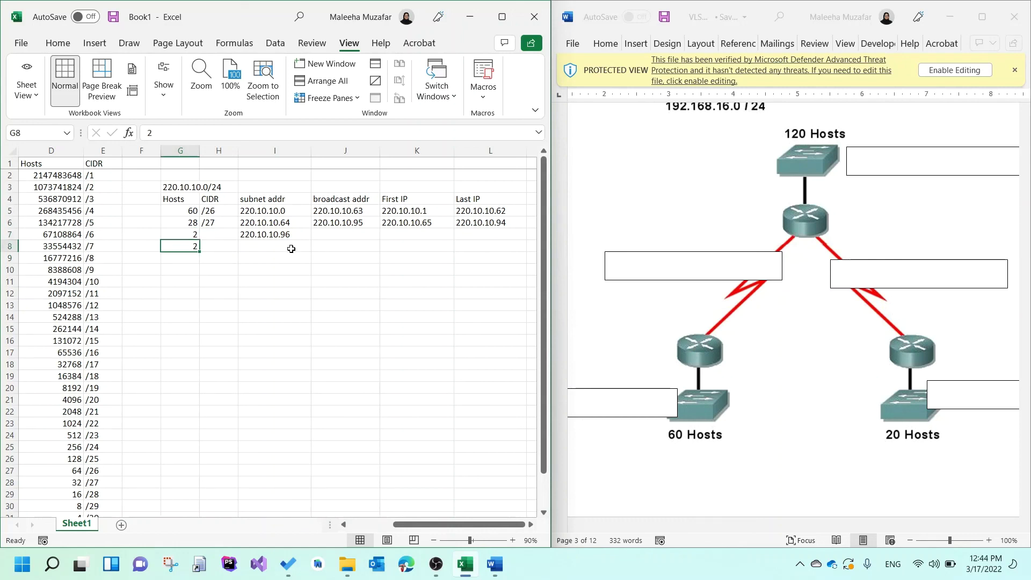
left_click_drag(215, 234, 268, 250)
left_click(277, 303)
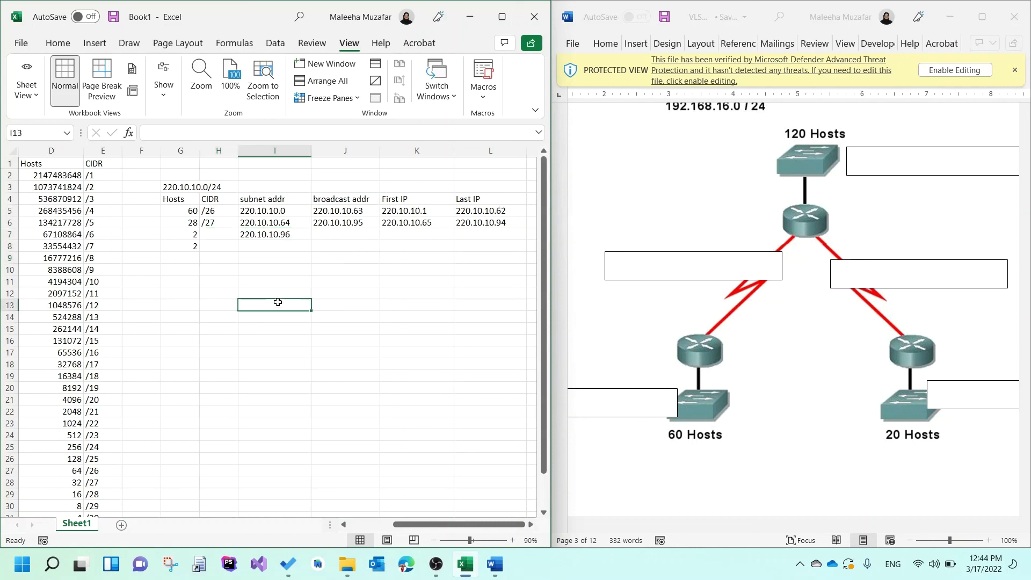